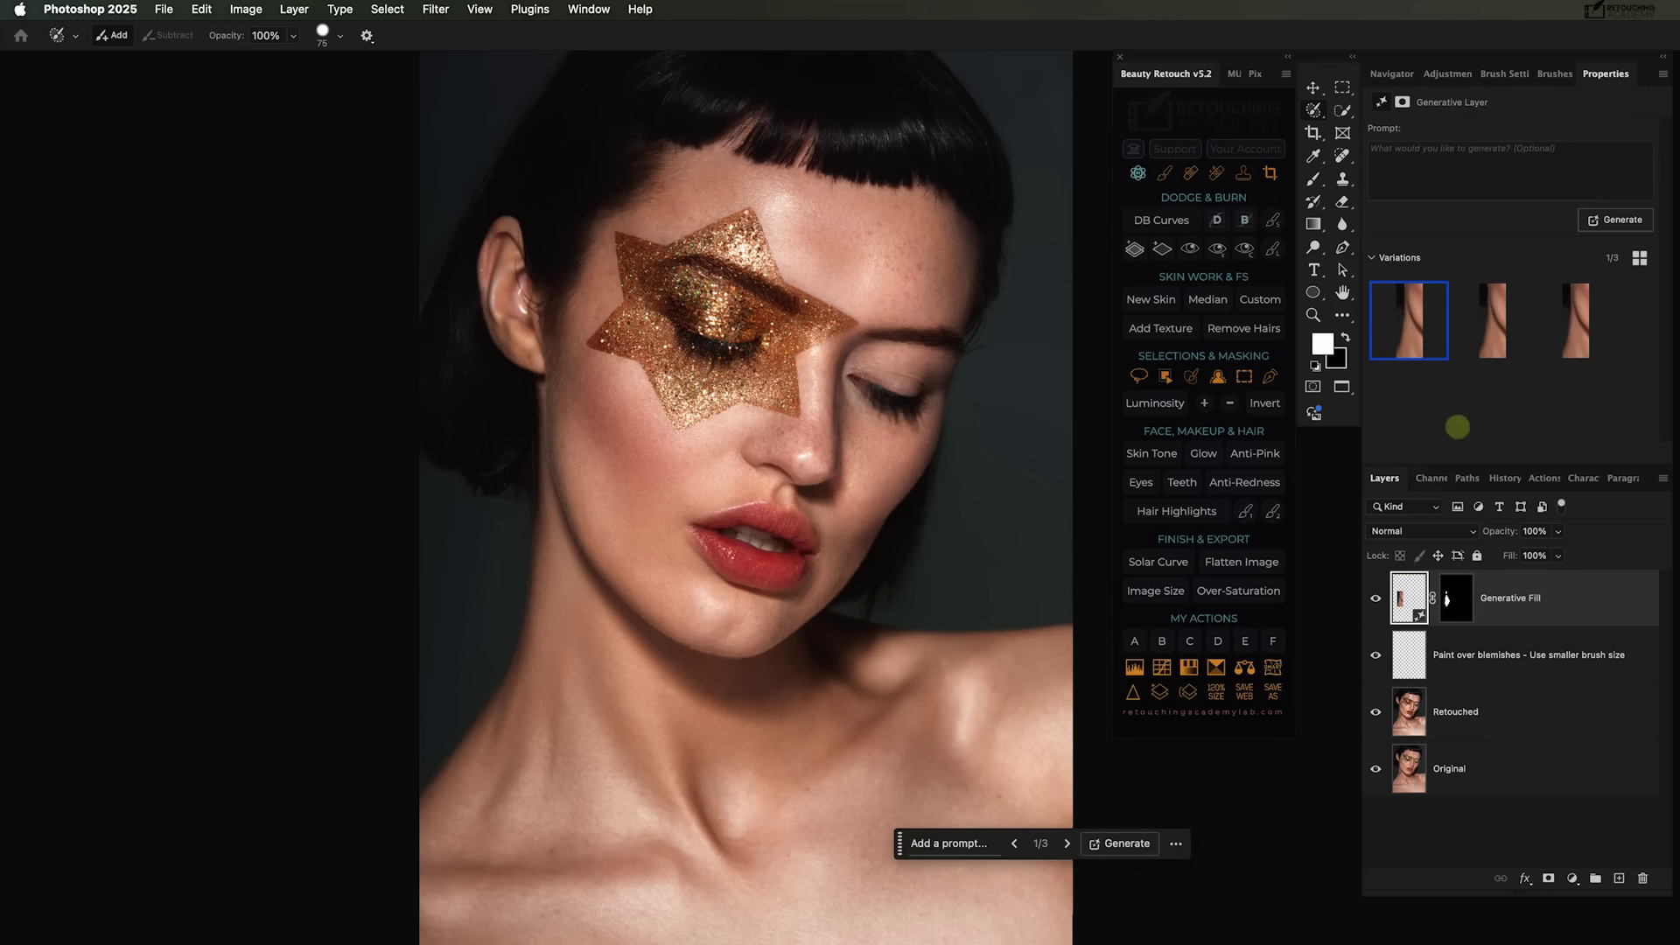
Compare the three generated neck variations and check the tattoo removal with the Generative Fill layer hidden and shown.
{"action": "left_click", "coordinate": [1492, 322]}
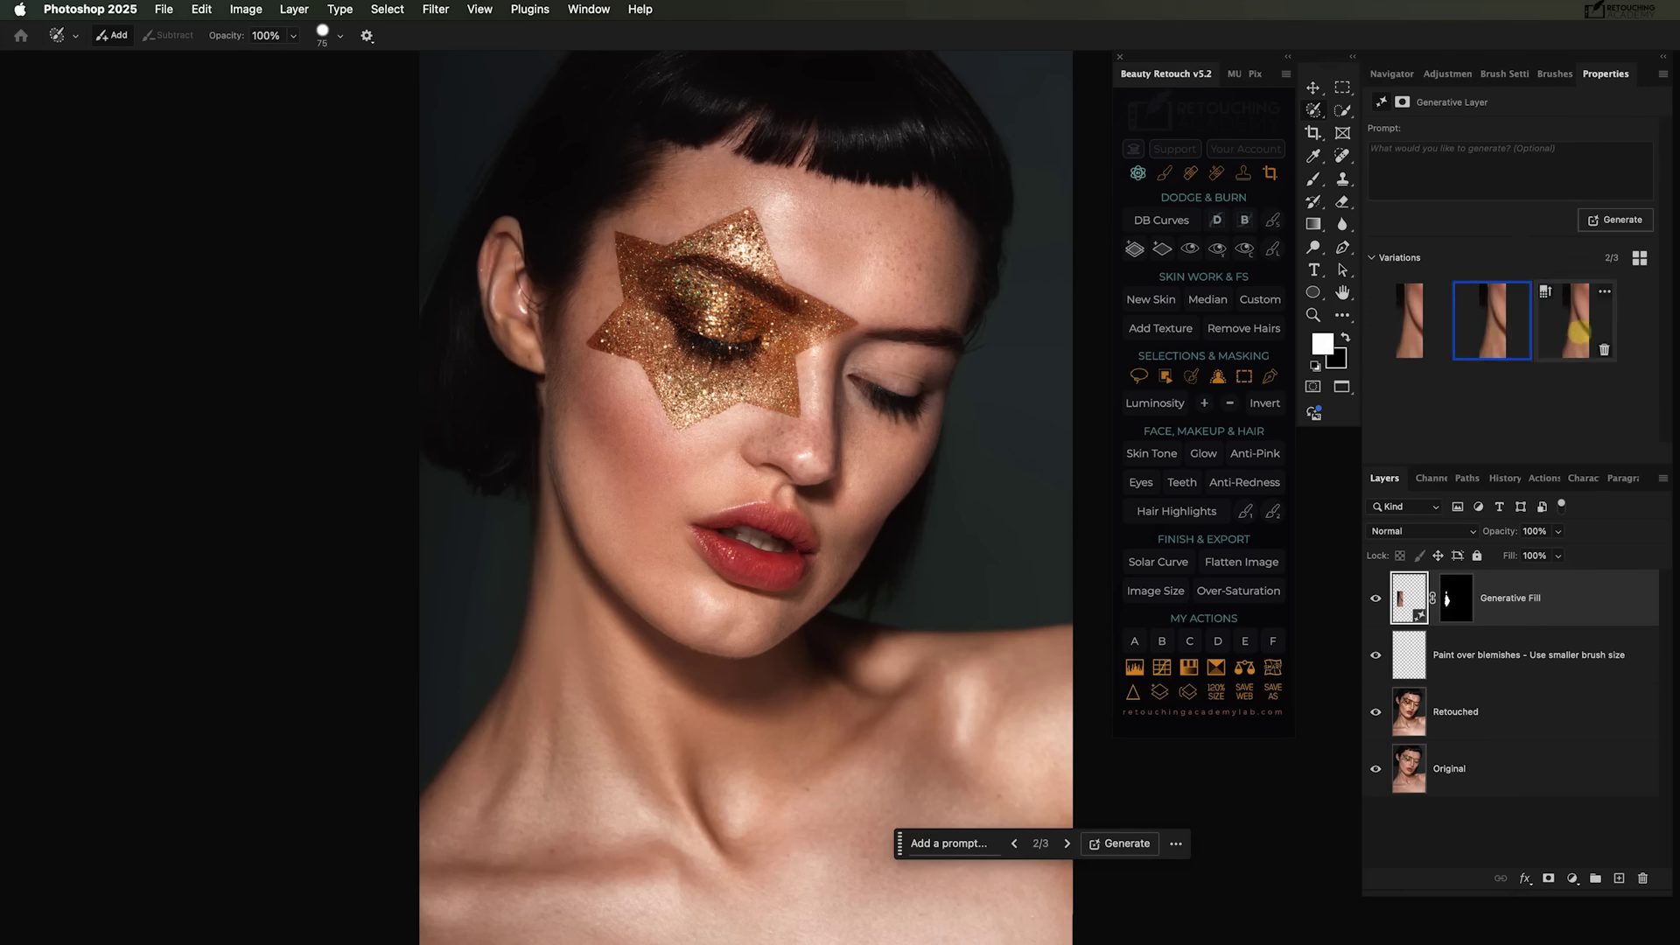
{"action": "left_click", "coordinate": [1575, 324]}
{"action": "left_click", "coordinate": [1492, 322]}
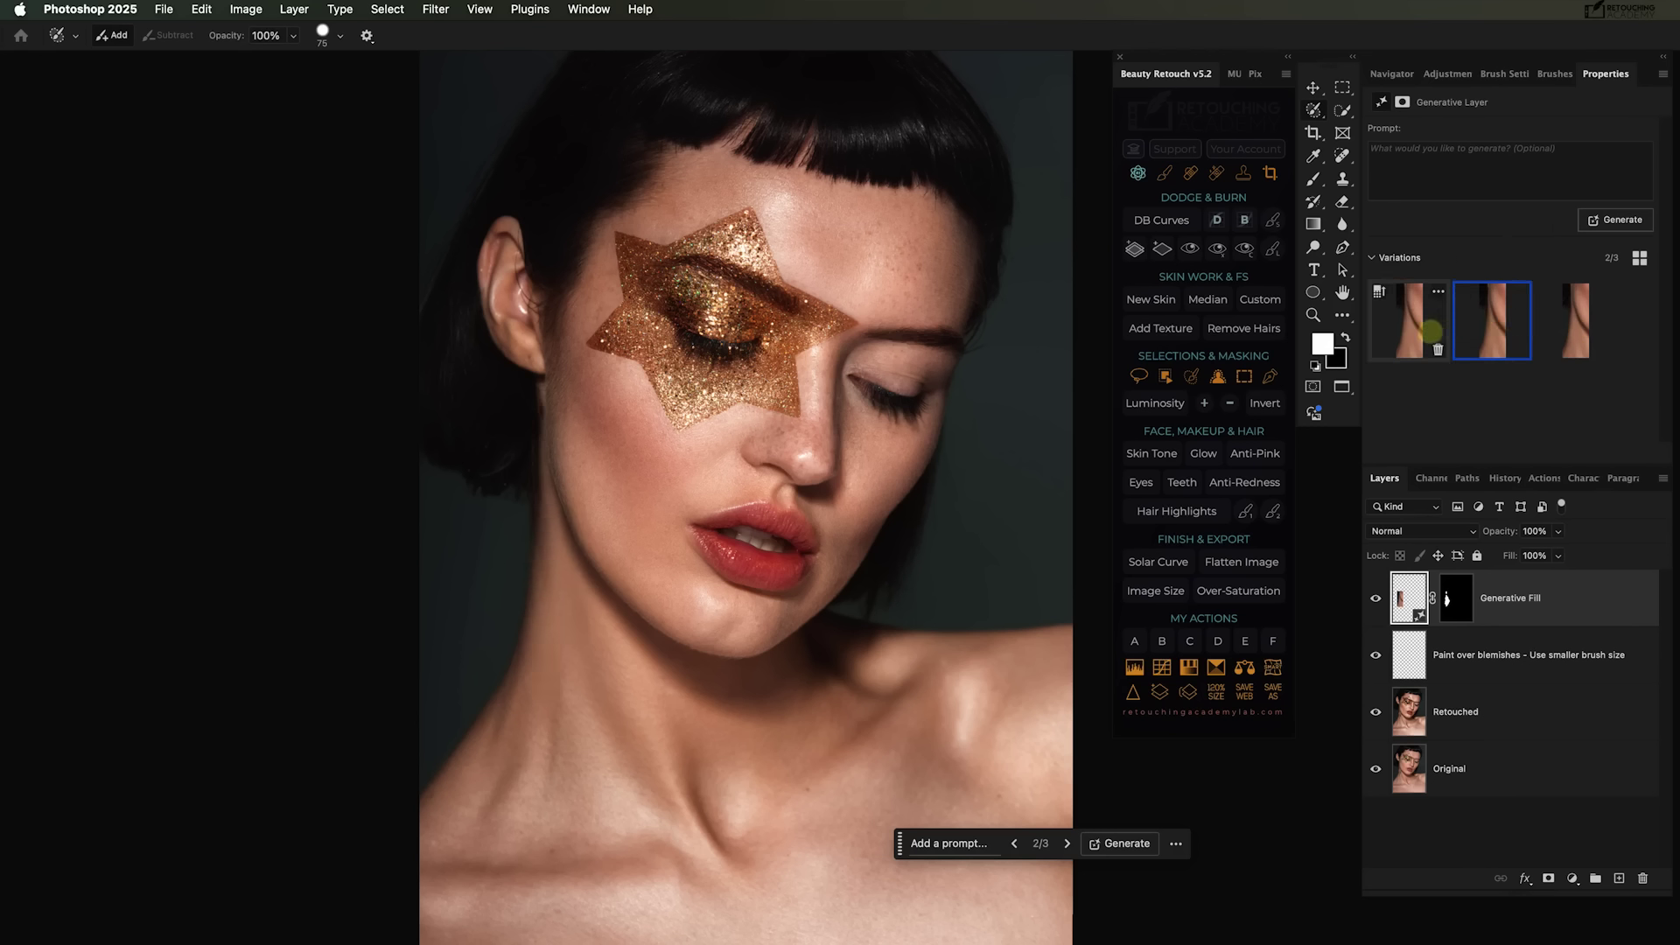
{"action": "left_click", "coordinate": [1430, 331]}
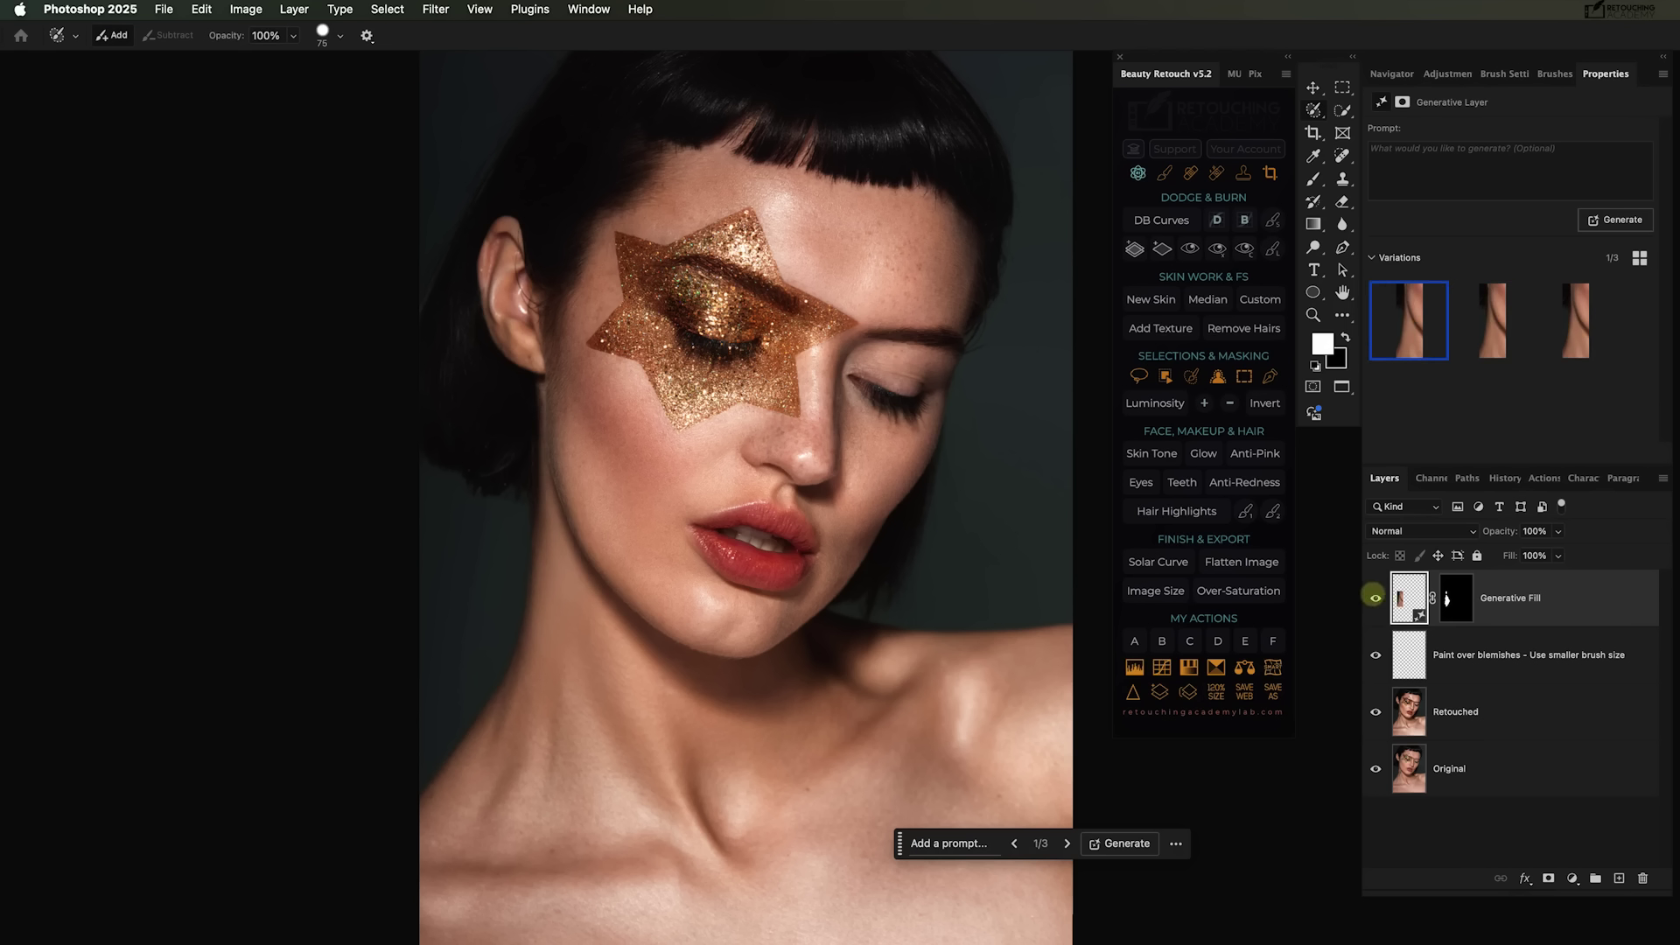
{"action": "left_click", "coordinate": [1374, 596]}
{"action": "left_click", "coordinate": [1375, 594]}
{"action": "left_click", "coordinate": [1376, 587]}
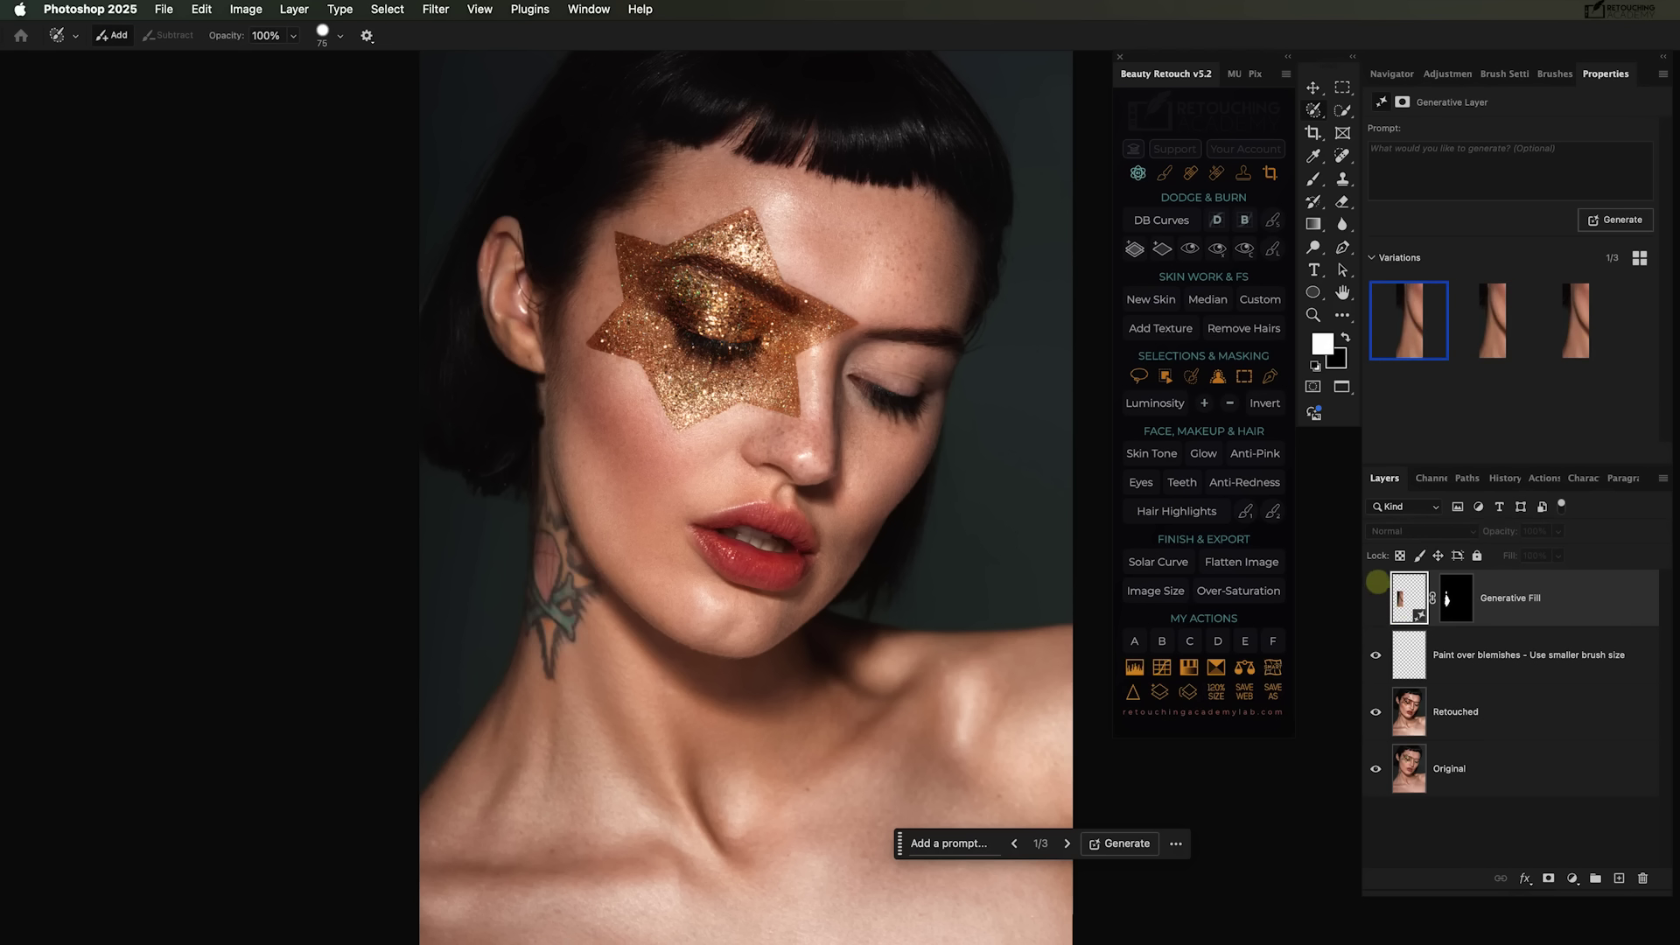
{"action": "left_click", "coordinate": [1377, 584]}
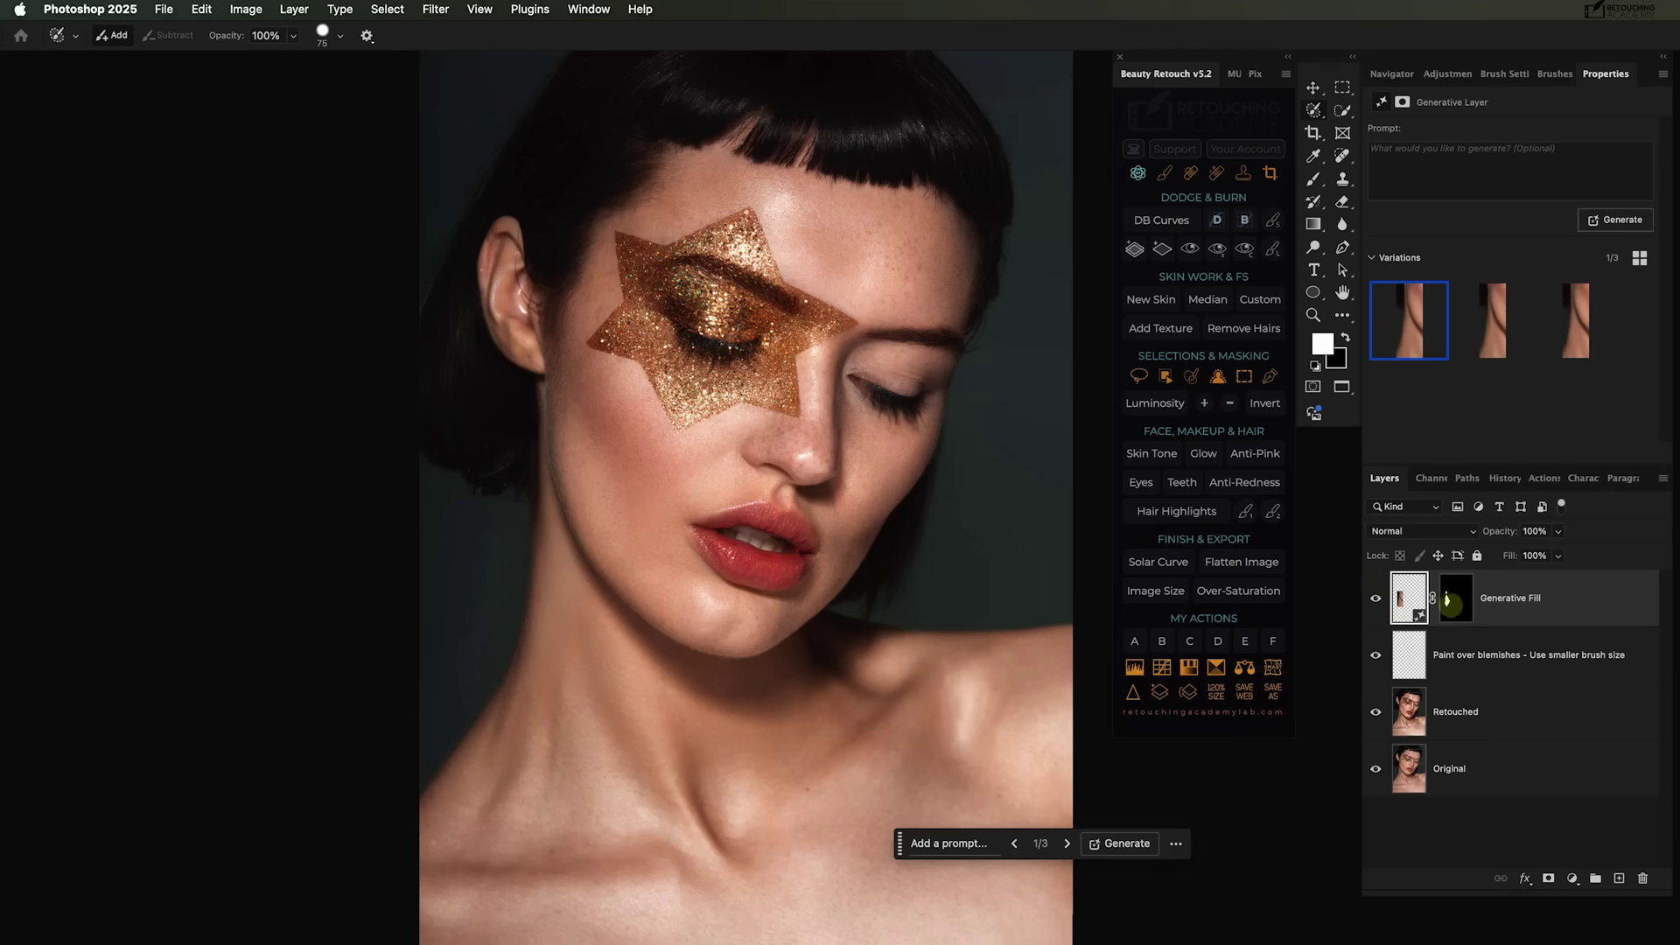
Enhance the detail of the third neck variation and rasterize the Generative Fill layer.
{"action": "mouse_move", "coordinate": [1458, 353]}
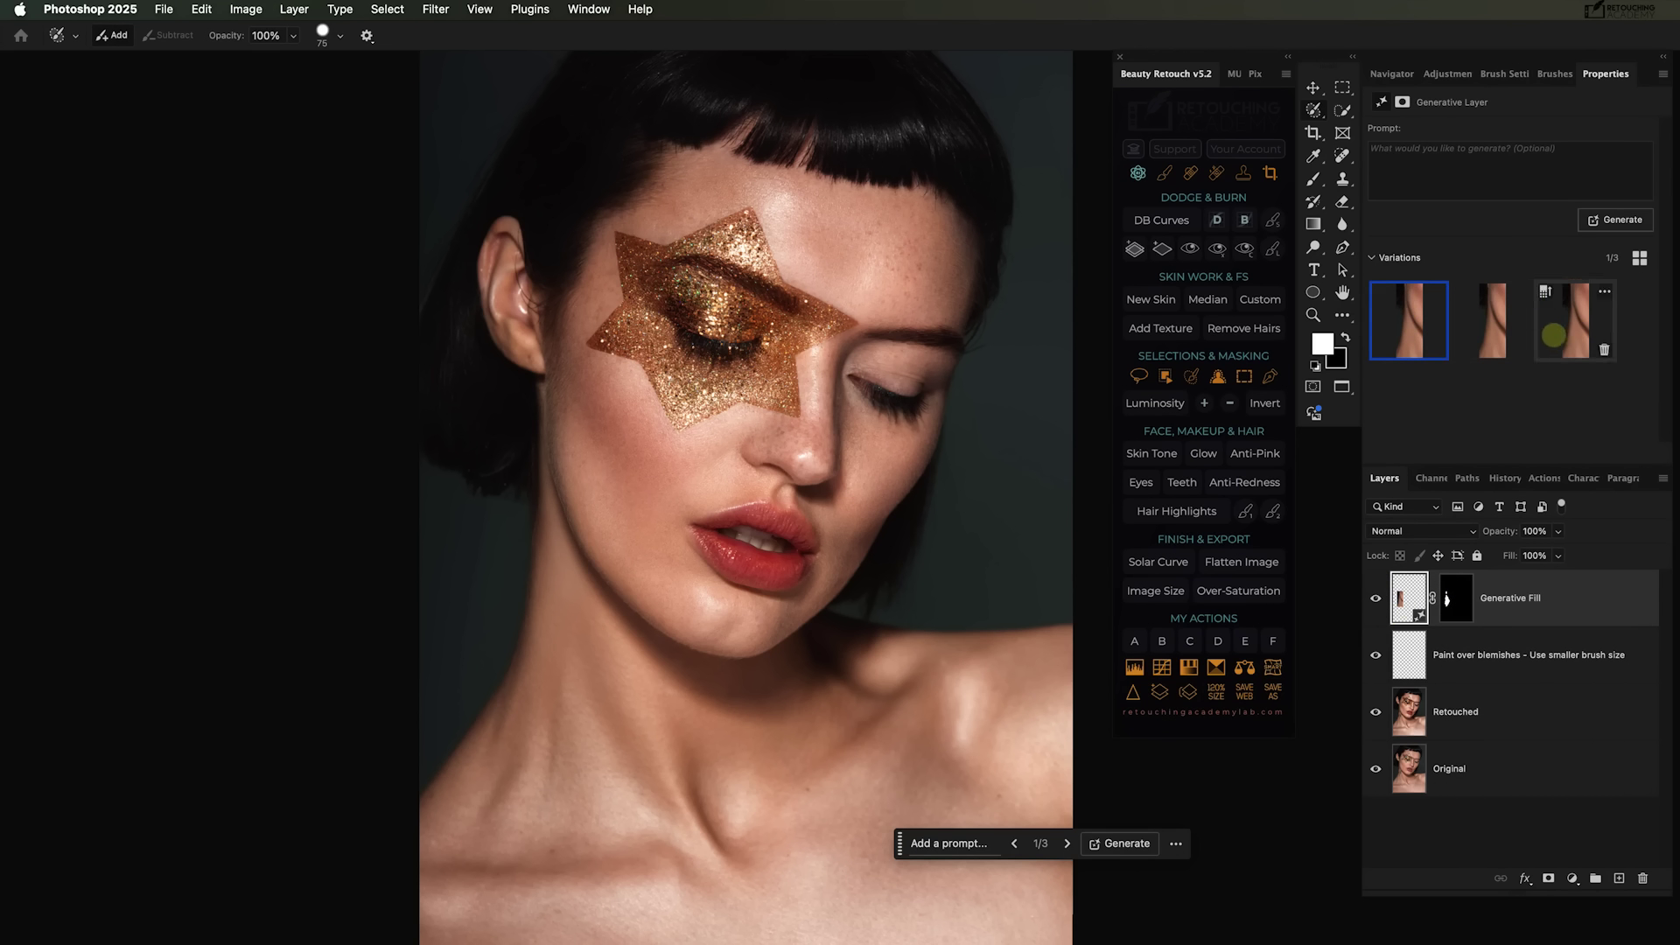
{"action": "left_click", "coordinate": [1551, 335]}
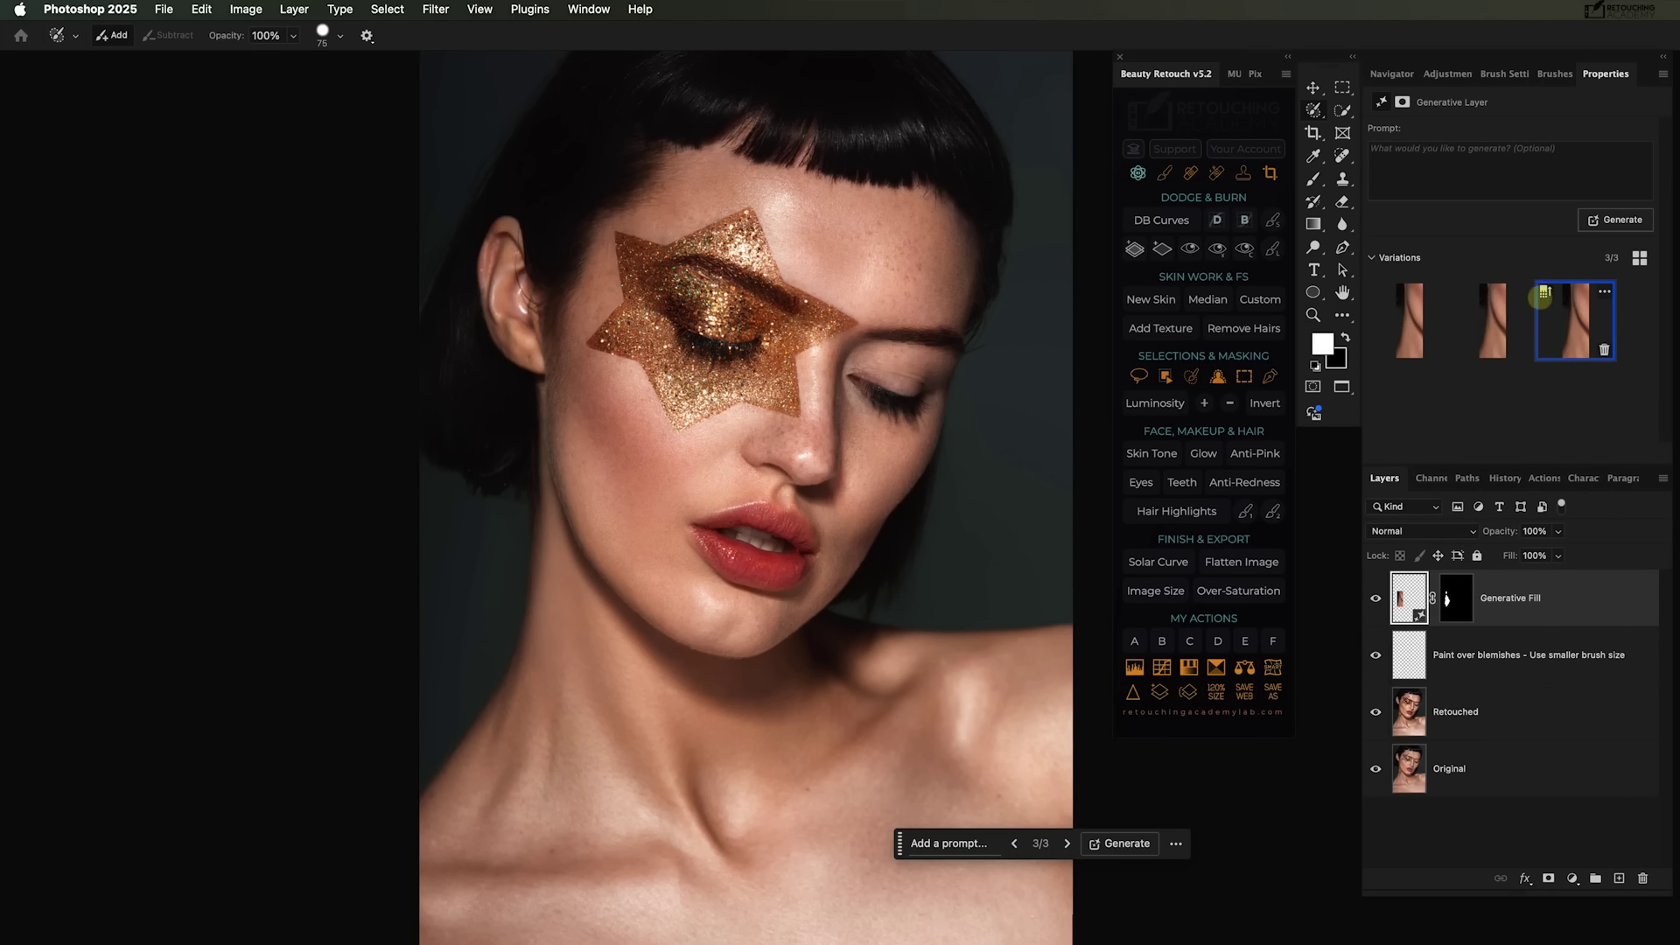
{"action": "left_click", "coordinate": [1544, 293]}
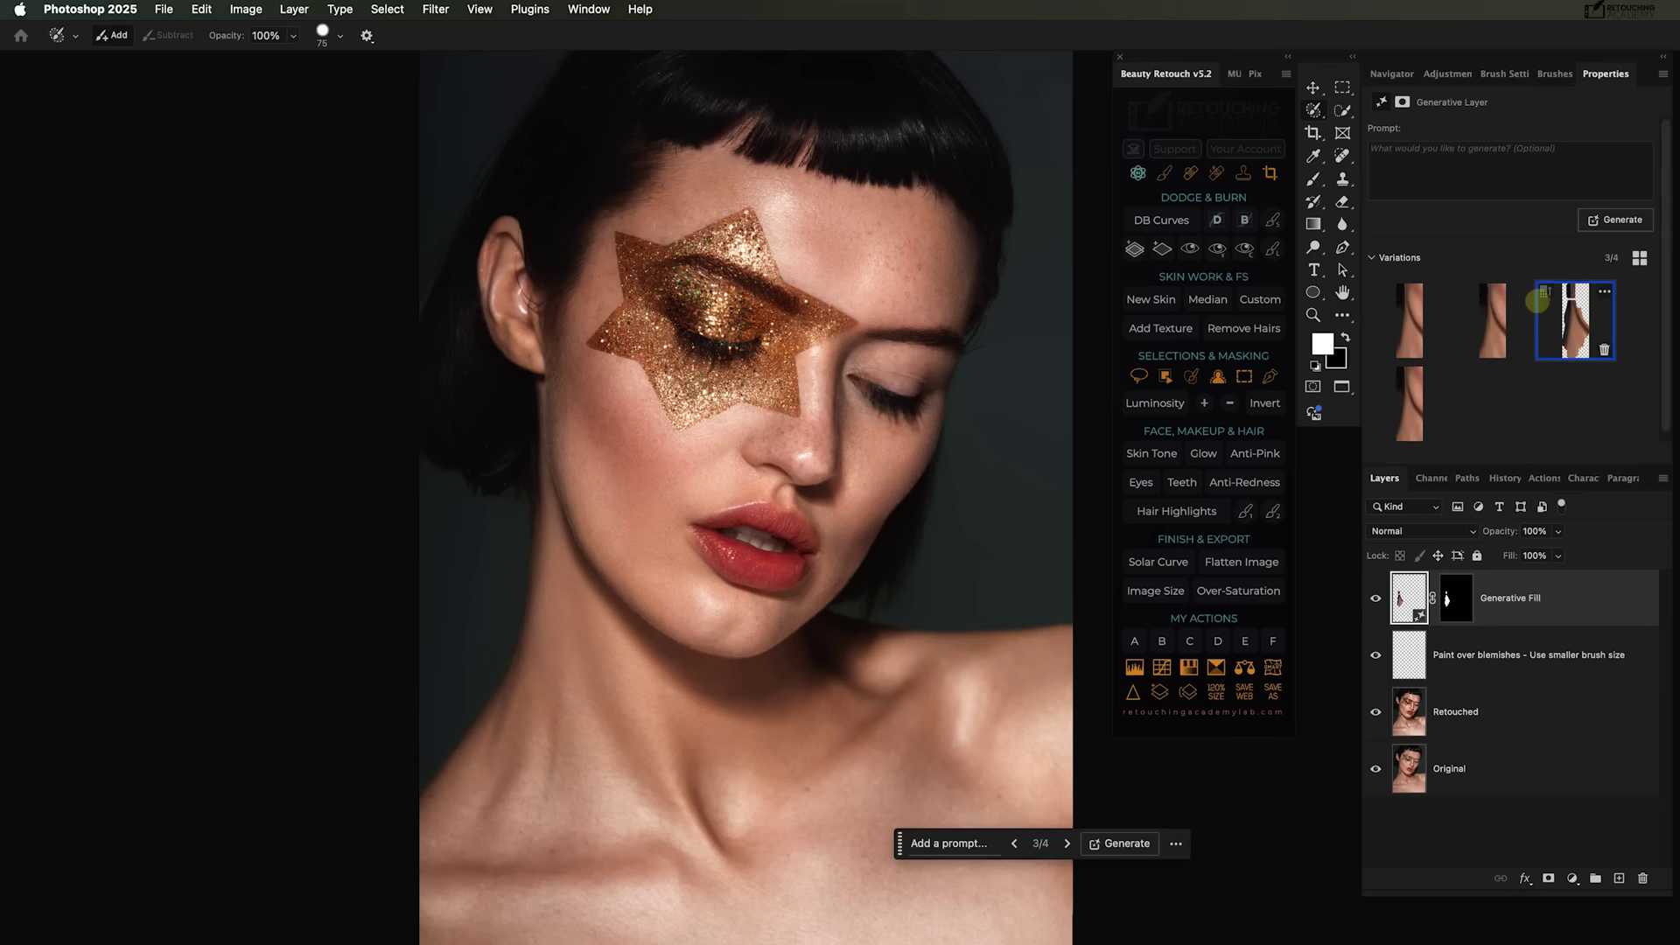
{"action": "right_click", "coordinate": [1508, 603]}
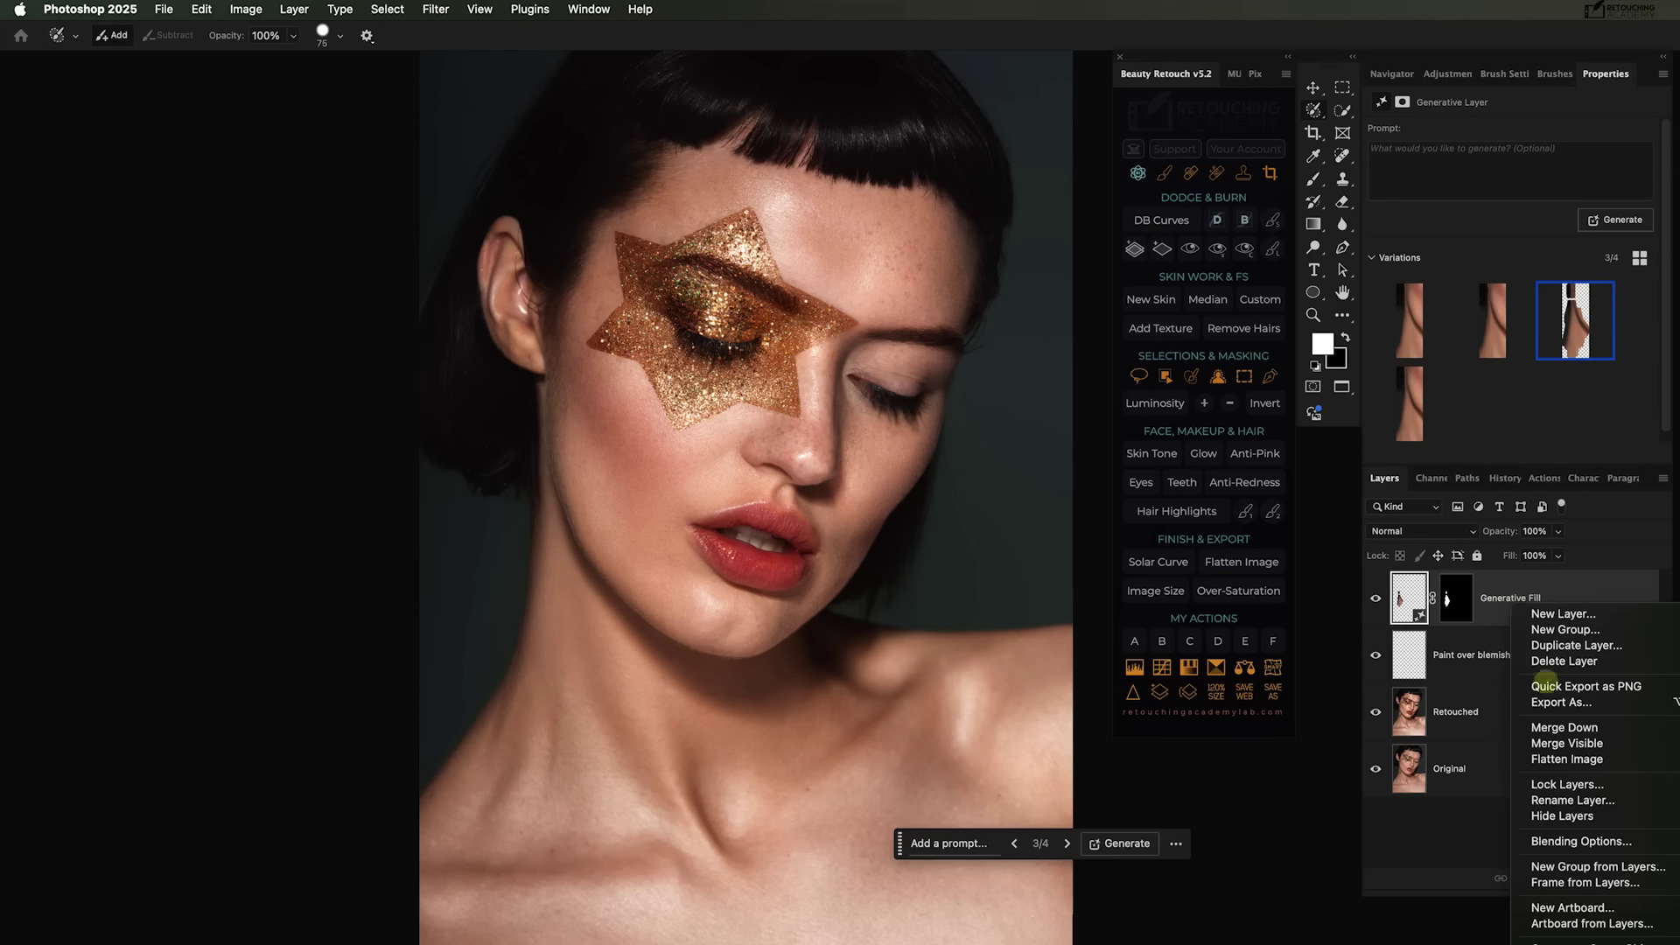
{"action": "left_click", "coordinate": [1548, 840]}
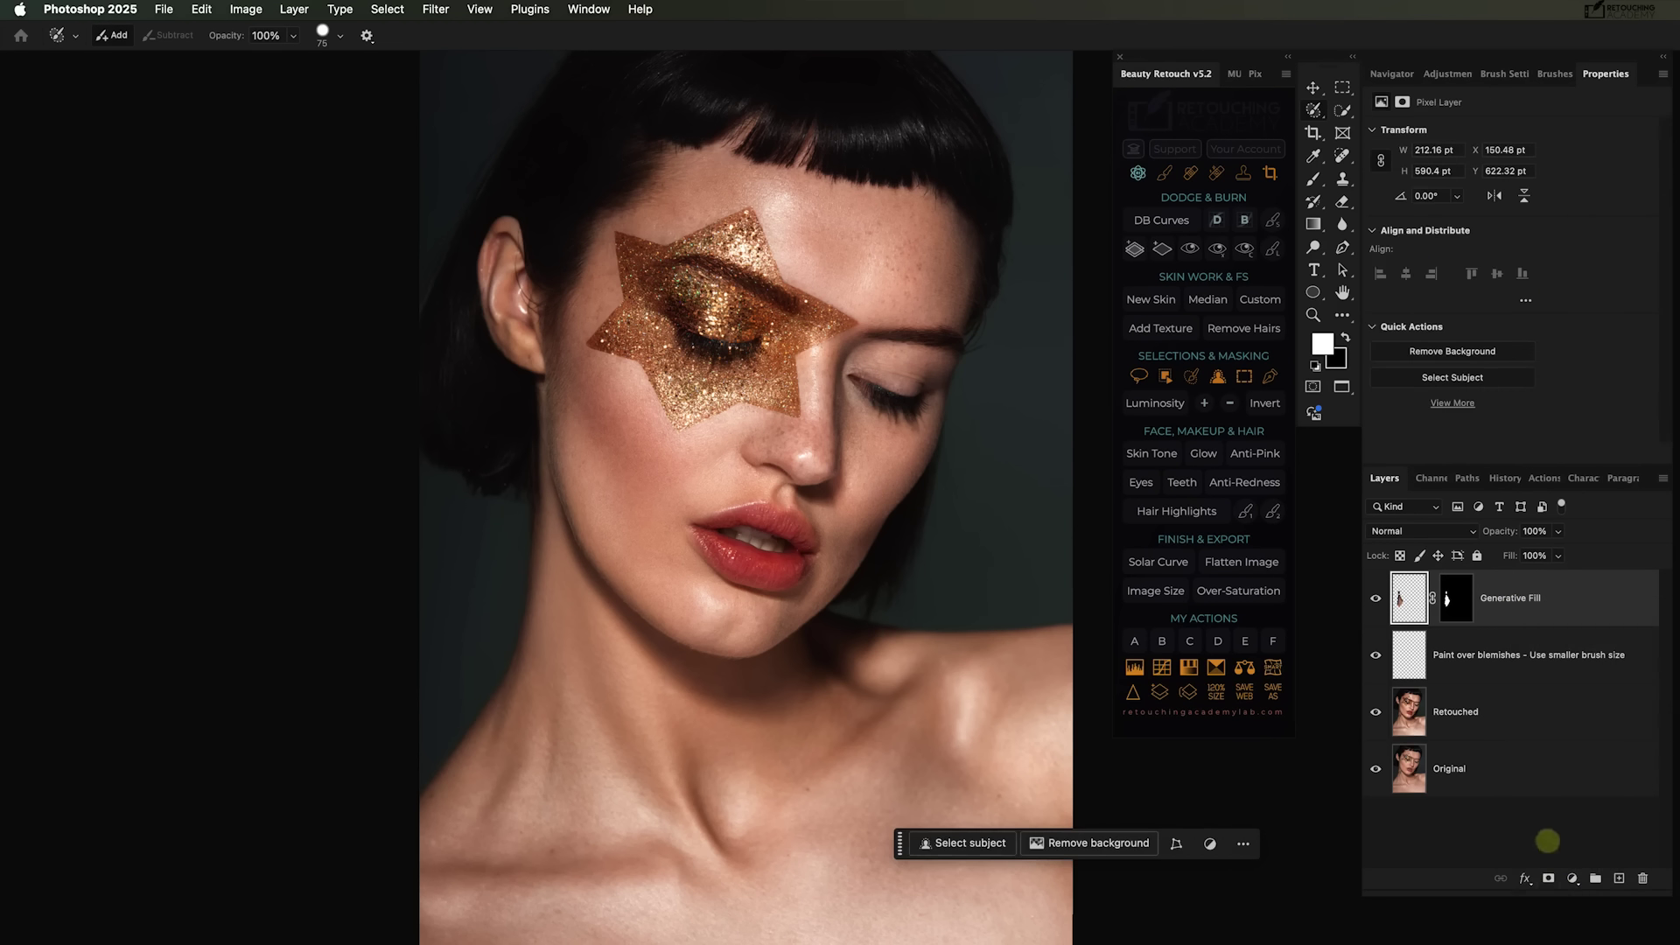
Inspect the neck up close with the rasterized Generative Fill layer hidden and shown.
{"action": "scroll", "coordinate": [682, 711], "scroll_direction": "up", "scroll_amount": 3}
{"action": "left_click", "coordinate": [1375, 597]}
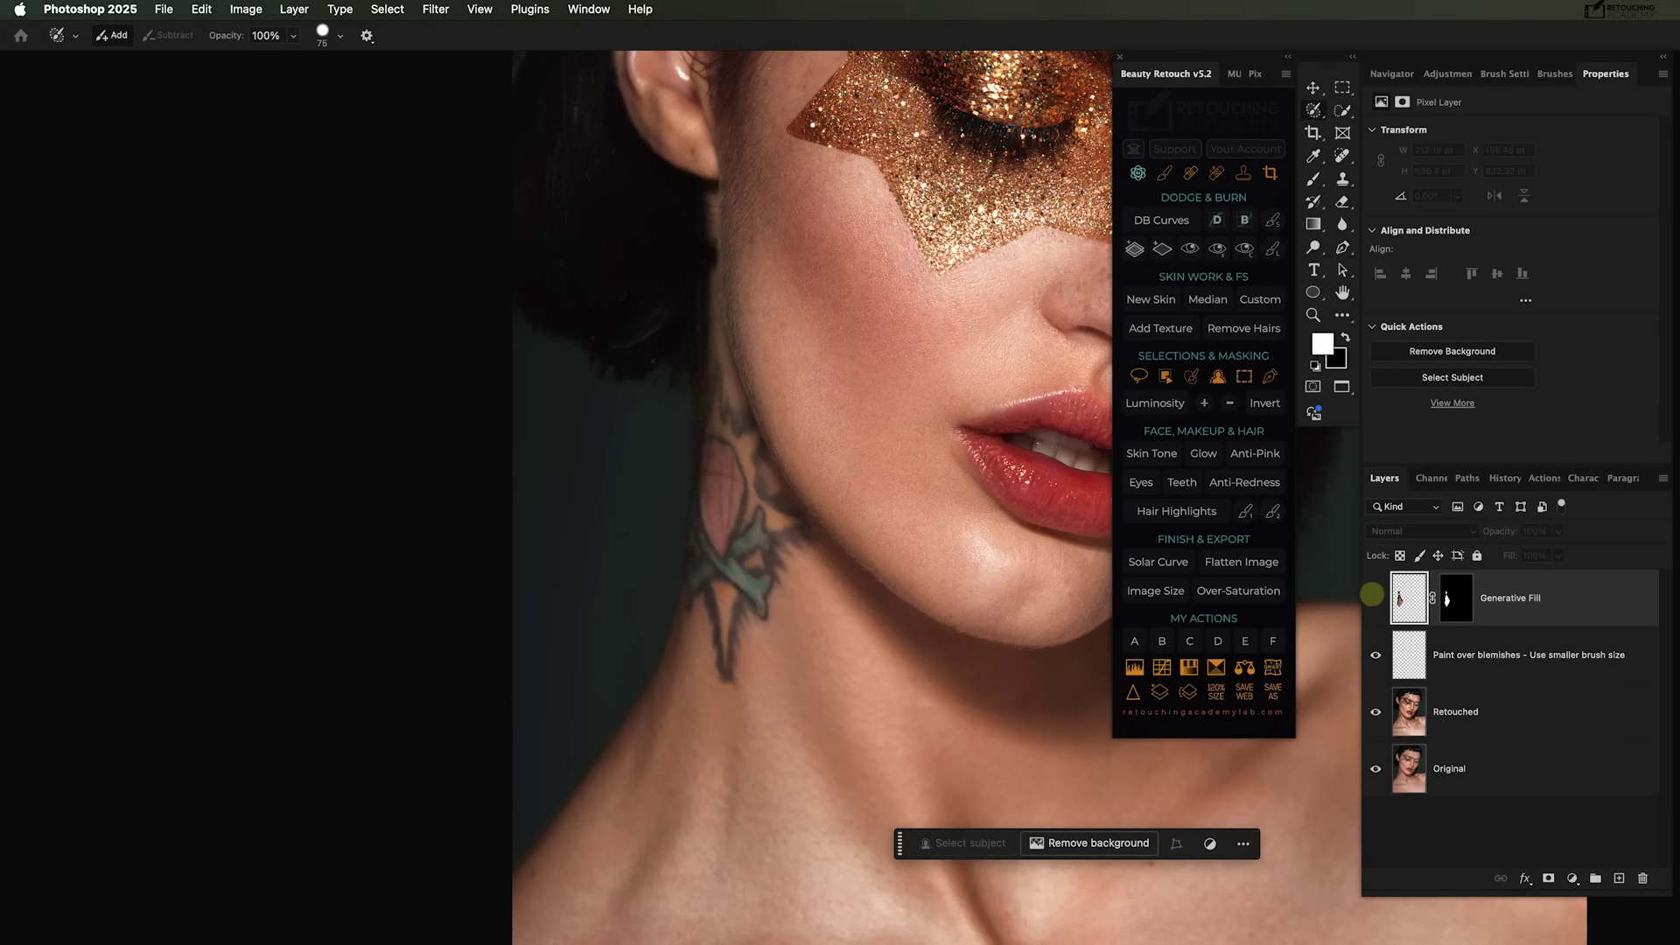
{"action": "left_click", "coordinate": [1375, 598]}
{"action": "left_click", "coordinate": [1372, 597]}
{"action": "left_click", "coordinate": [1372, 597]}
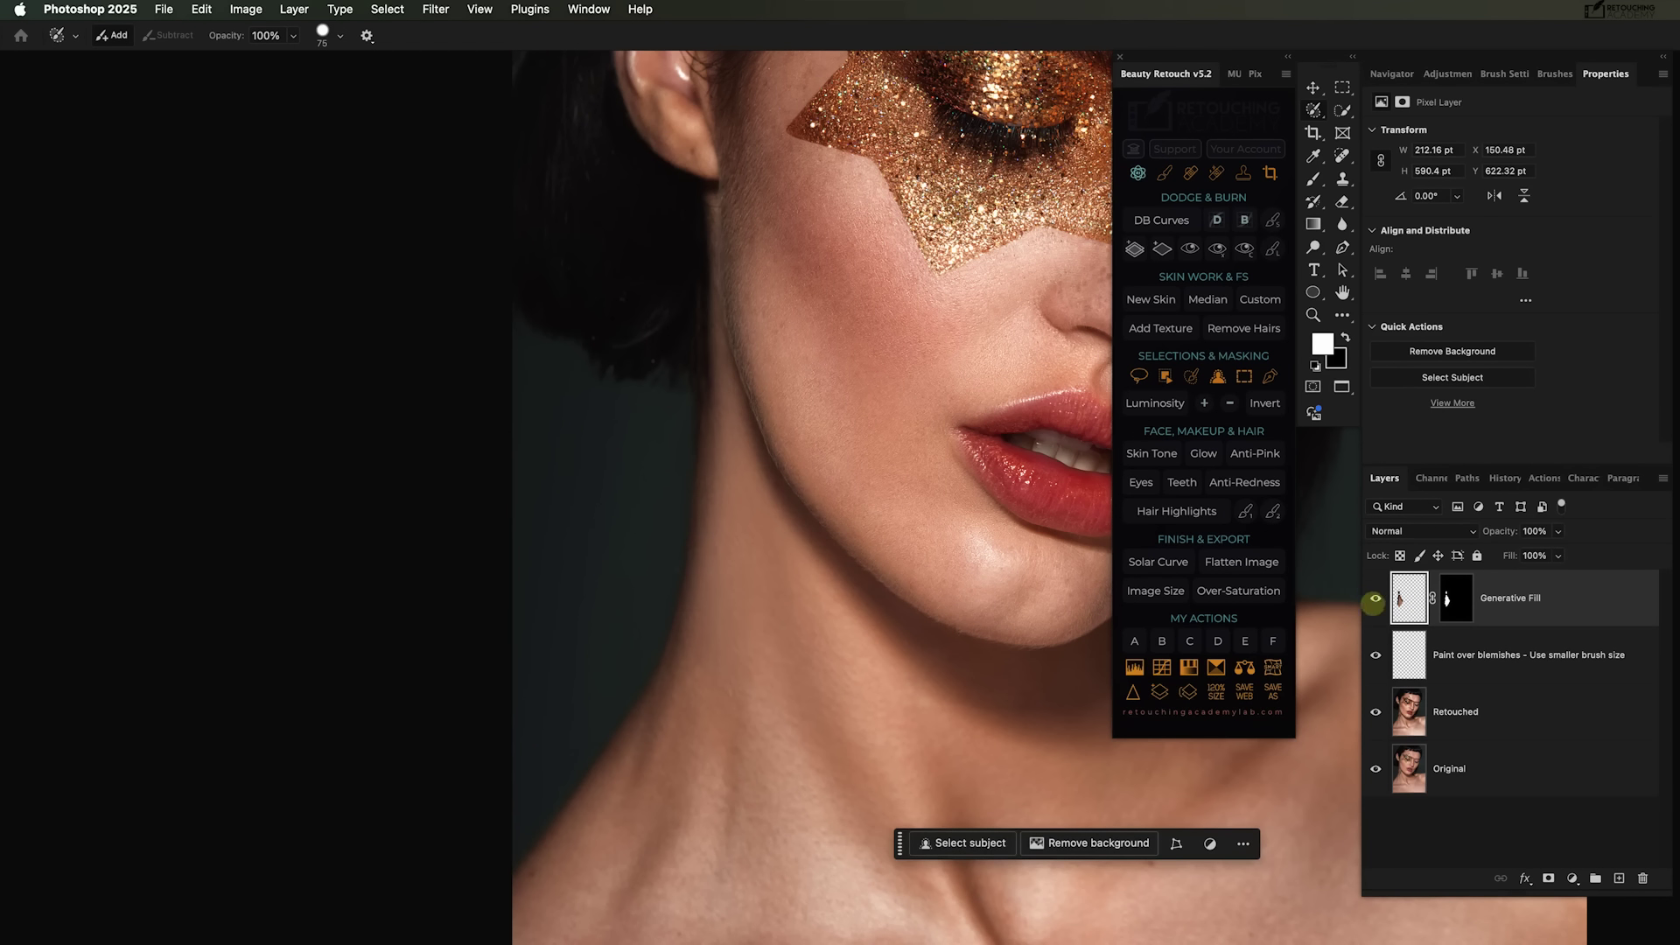
On the Retouched layer, select the neck with the Lasso from the hair to the shoulder, leaving out the dark background.
{"action": "left_click", "coordinate": [1412, 709]}
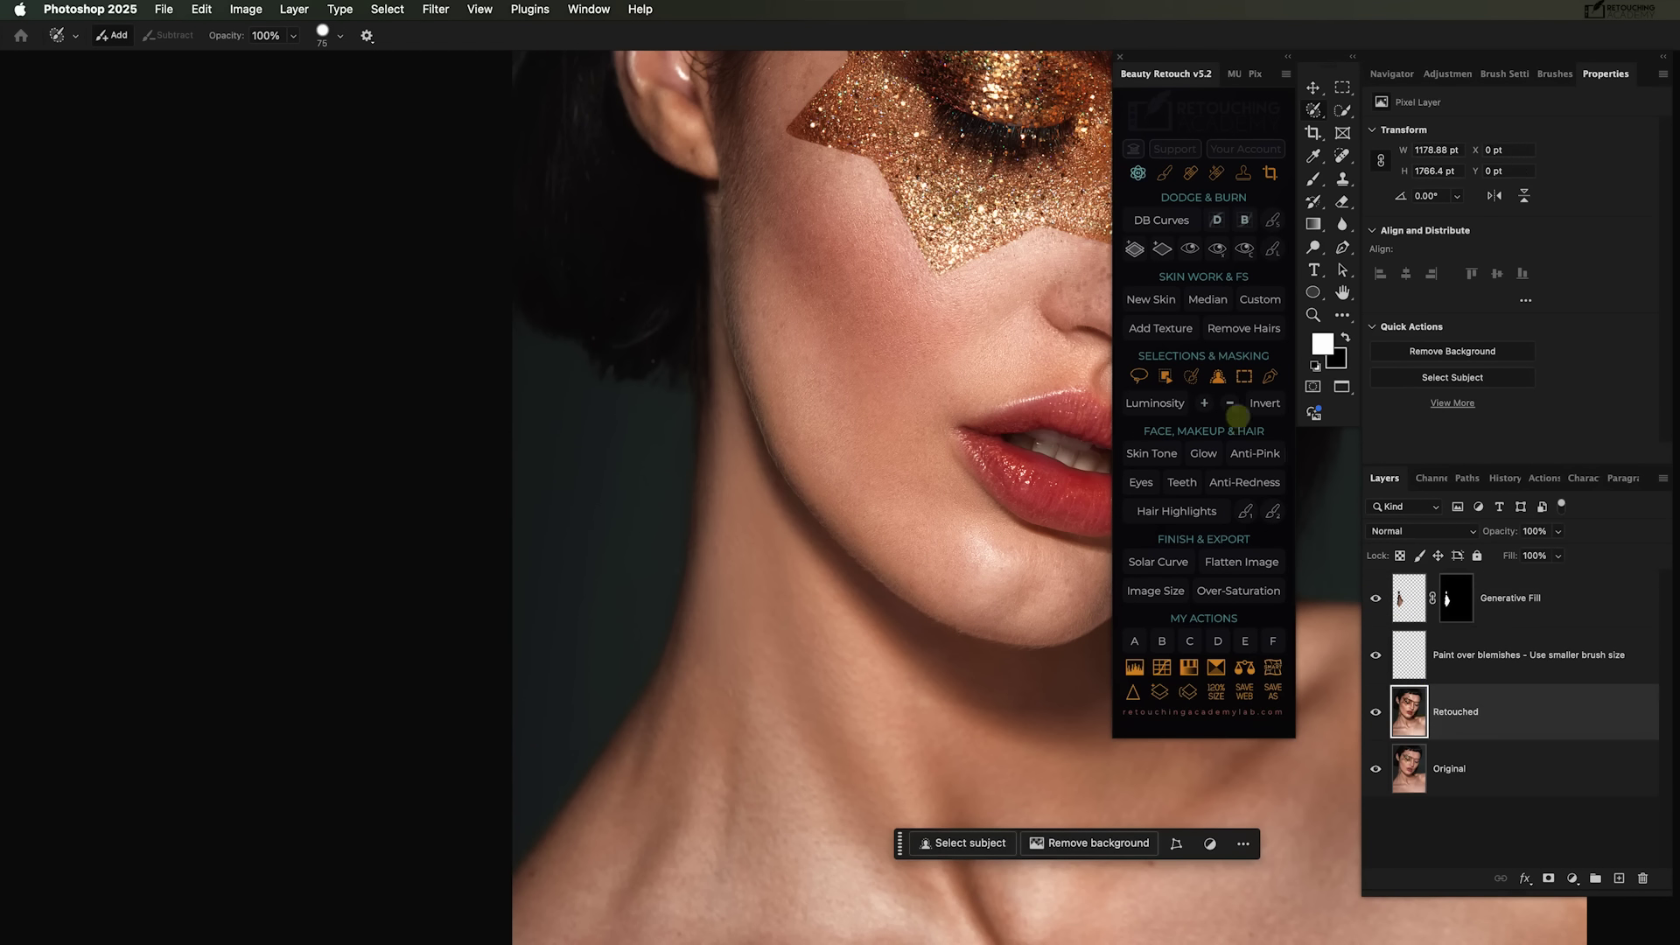
{"action": "left_click", "coordinate": [1138, 376]}
{"action": "mouse_move", "coordinate": [473, 288]}
{"action": "left_mouse_down"}
{"action": "mouse_move", "coordinate": [431, 368]}
{"action": "mouse_move", "coordinate": [832, 648]}
{"action": "mouse_move", "coordinate": [750, 330]}
{"action": "mouse_move", "coordinate": [490, 284]}
{"action": "left_mouse_up"}
Group the Generative Fill layer, mask the group with the neck selection and set the mask feather to 4 px.
{"action": "left_click", "coordinate": [1519, 585]}
{"action": "key", "text": "ctrl+g"}
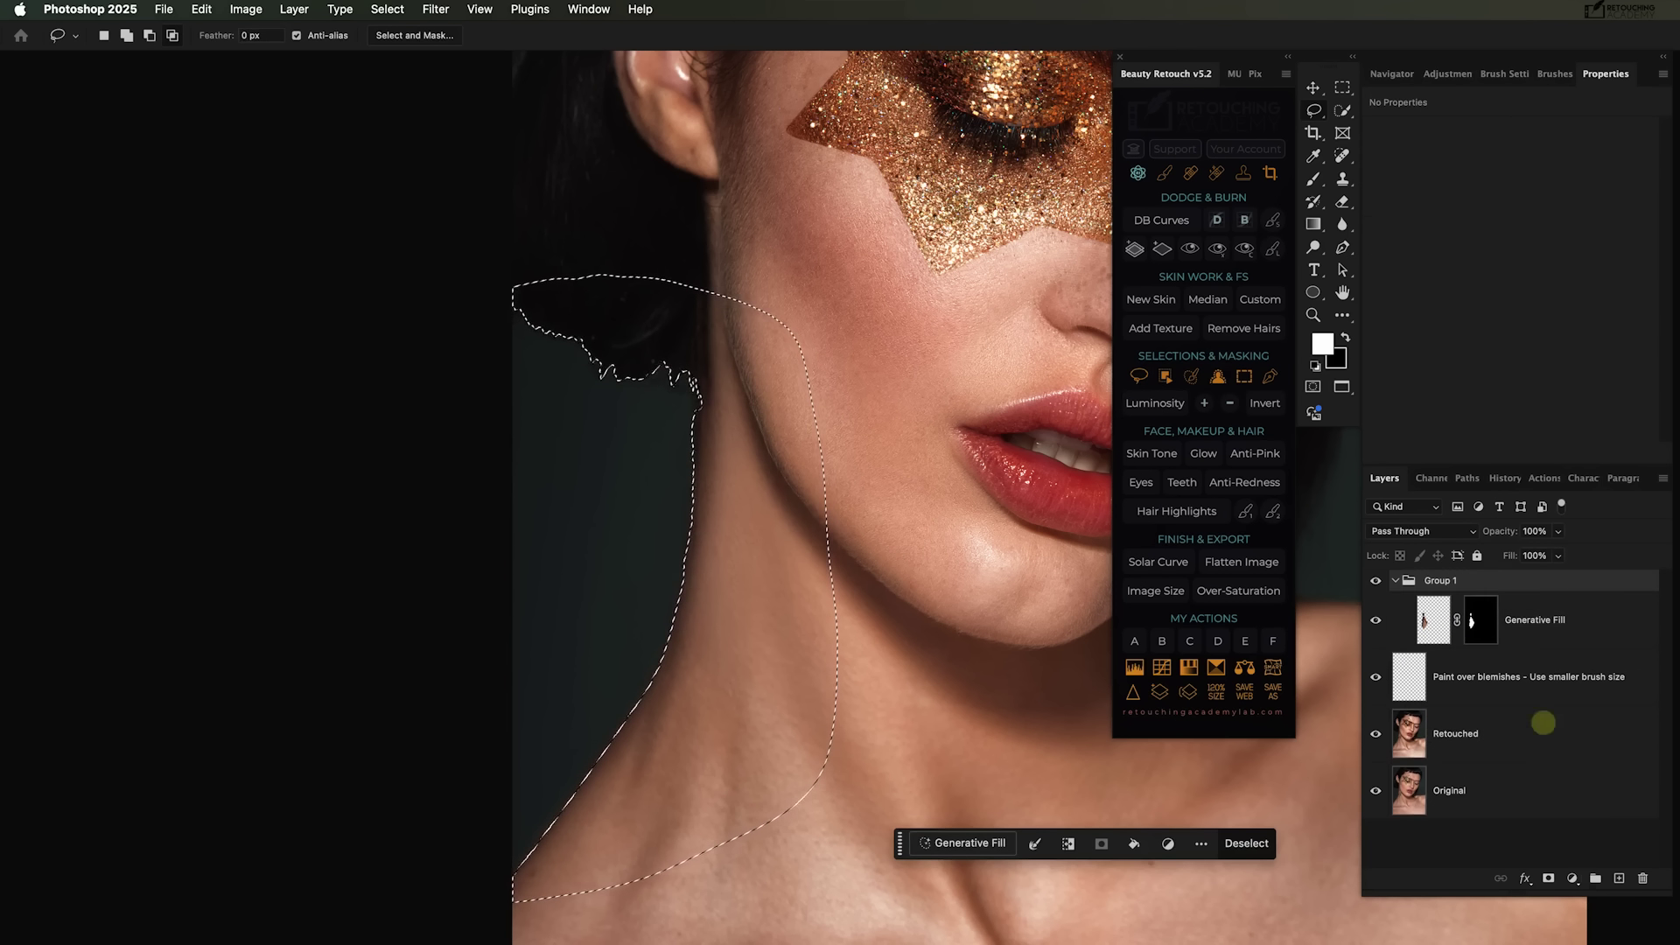
{"action": "left_click_drag", "start_coordinate": [1376, 254], "coordinate": [1433, 253]}
{"action": "key", "text": "b"}
Hide and show Group 1 repeatedly to check the tattoo removal along the masked neck edge.
{"action": "left_click", "coordinate": [1376, 598]}
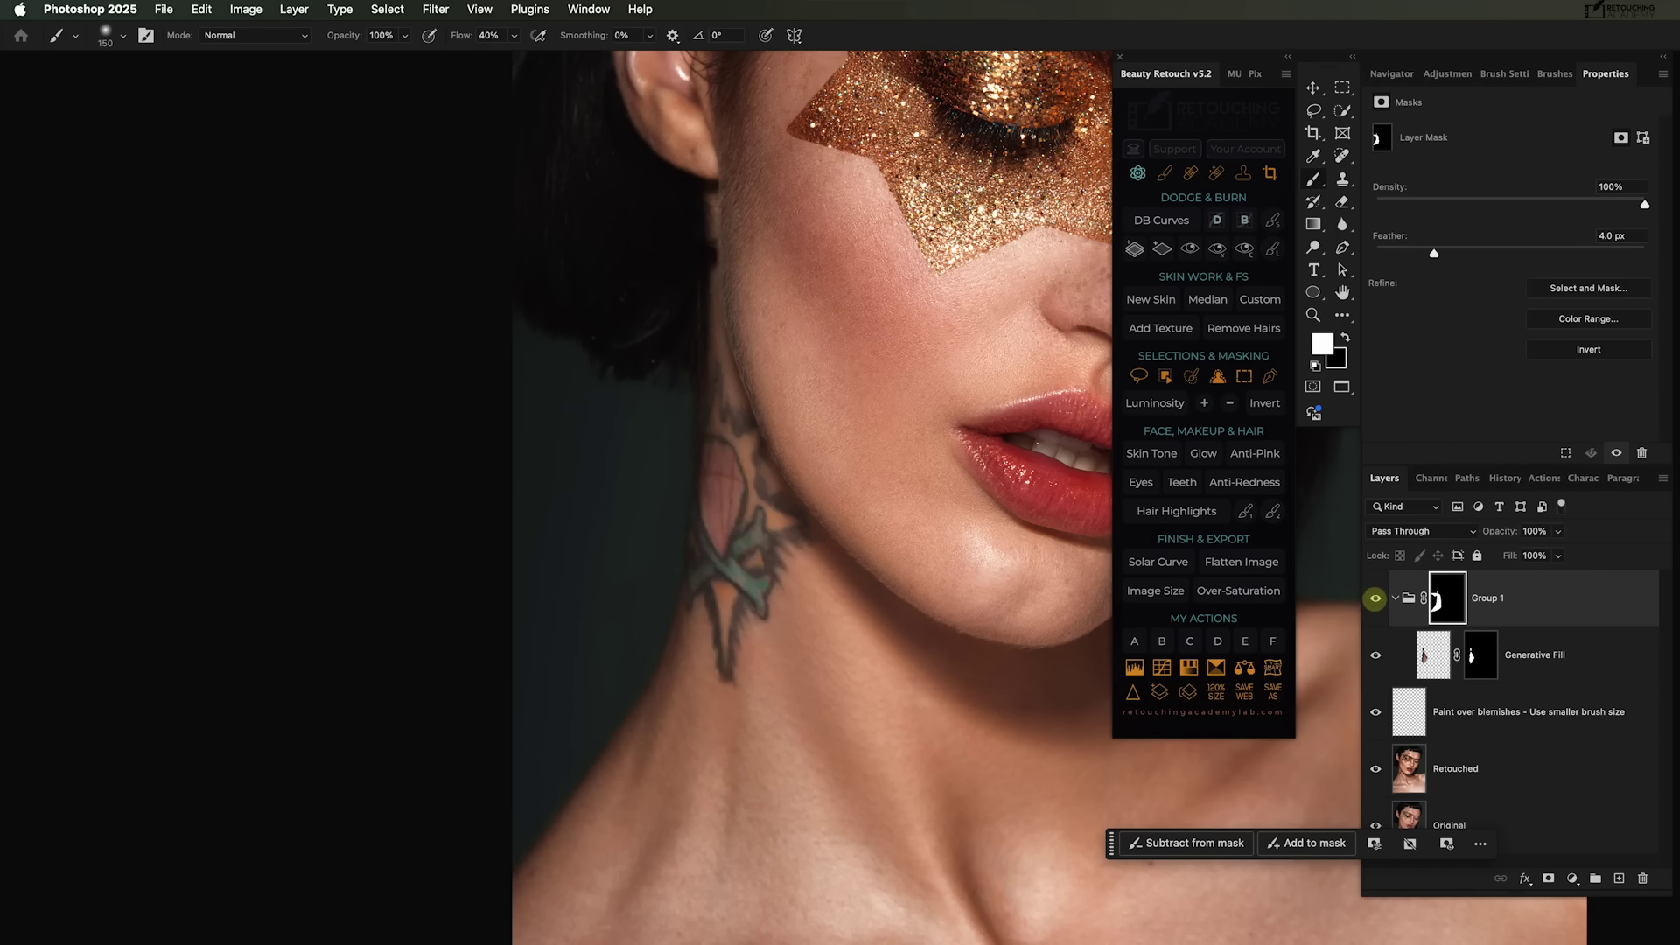
{"action": "left_click", "coordinate": [1376, 598]}
{"action": "left_click", "coordinate": [1376, 597]}
{"action": "left_click", "coordinate": [1376, 597]}
{"action": "left_click", "coordinate": [1375, 597]}
{"action": "left_click", "coordinate": [1376, 599]}
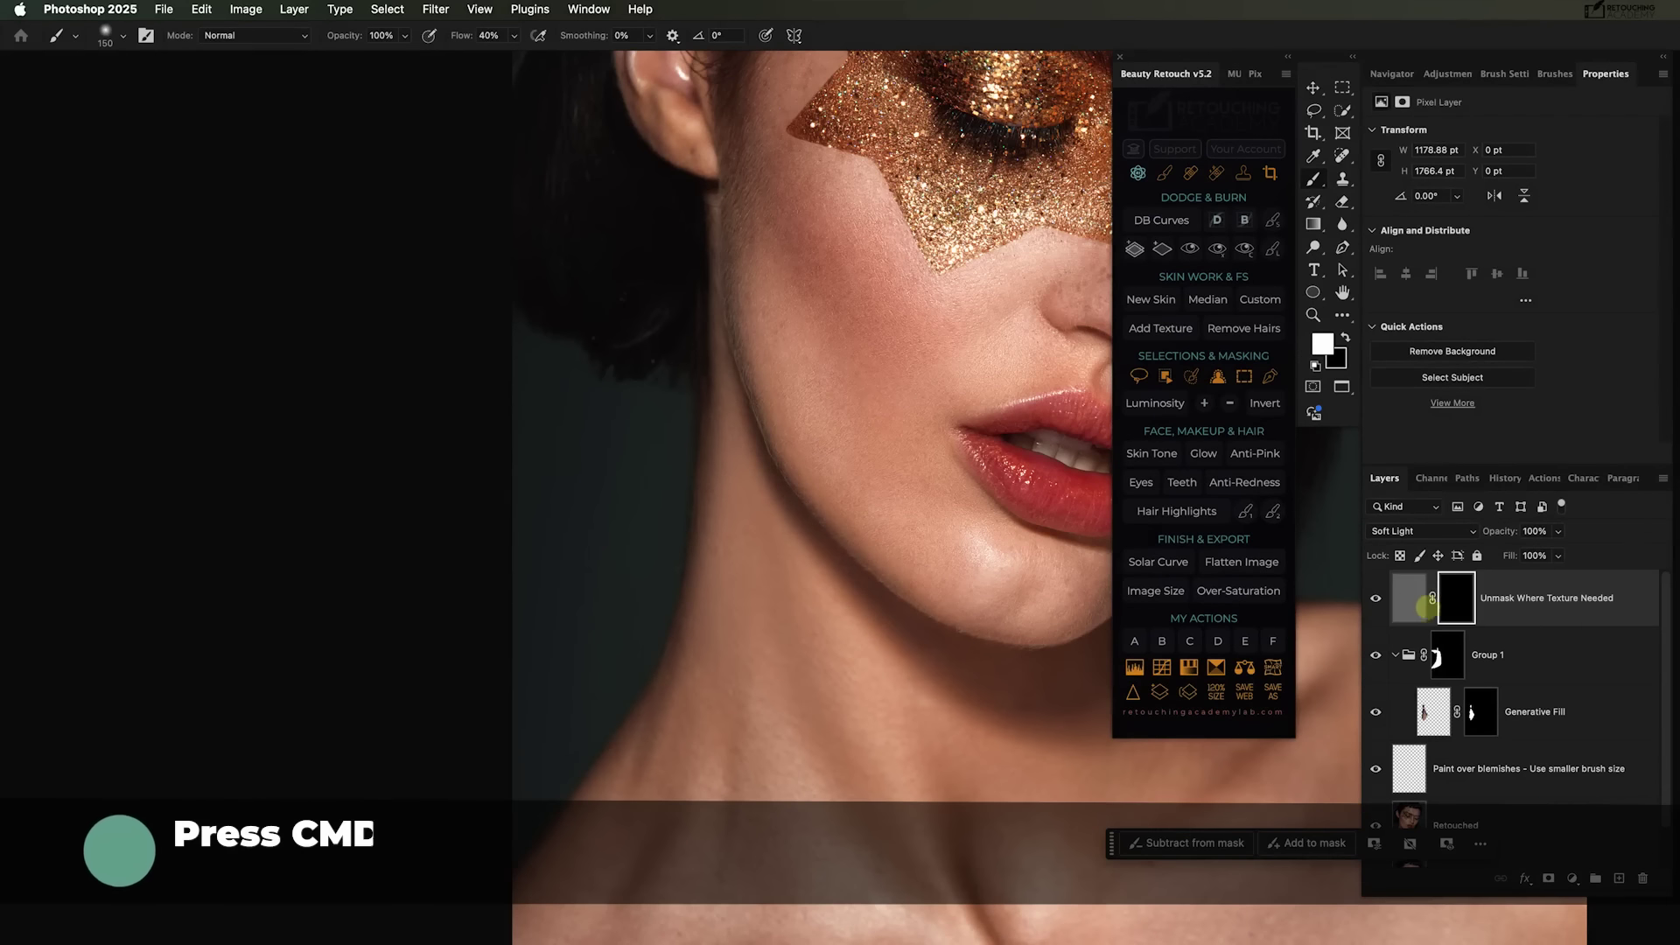
Invert the mask of the Unmask Where Texture Needed layer and place it above Generative Fill in Group 1, masked to the tattoo area.
{"action": "key", "text": "super+i"}
{"action": "left_click_drag", "start_coordinate": [1415, 597], "coordinate": [1435, 699]}
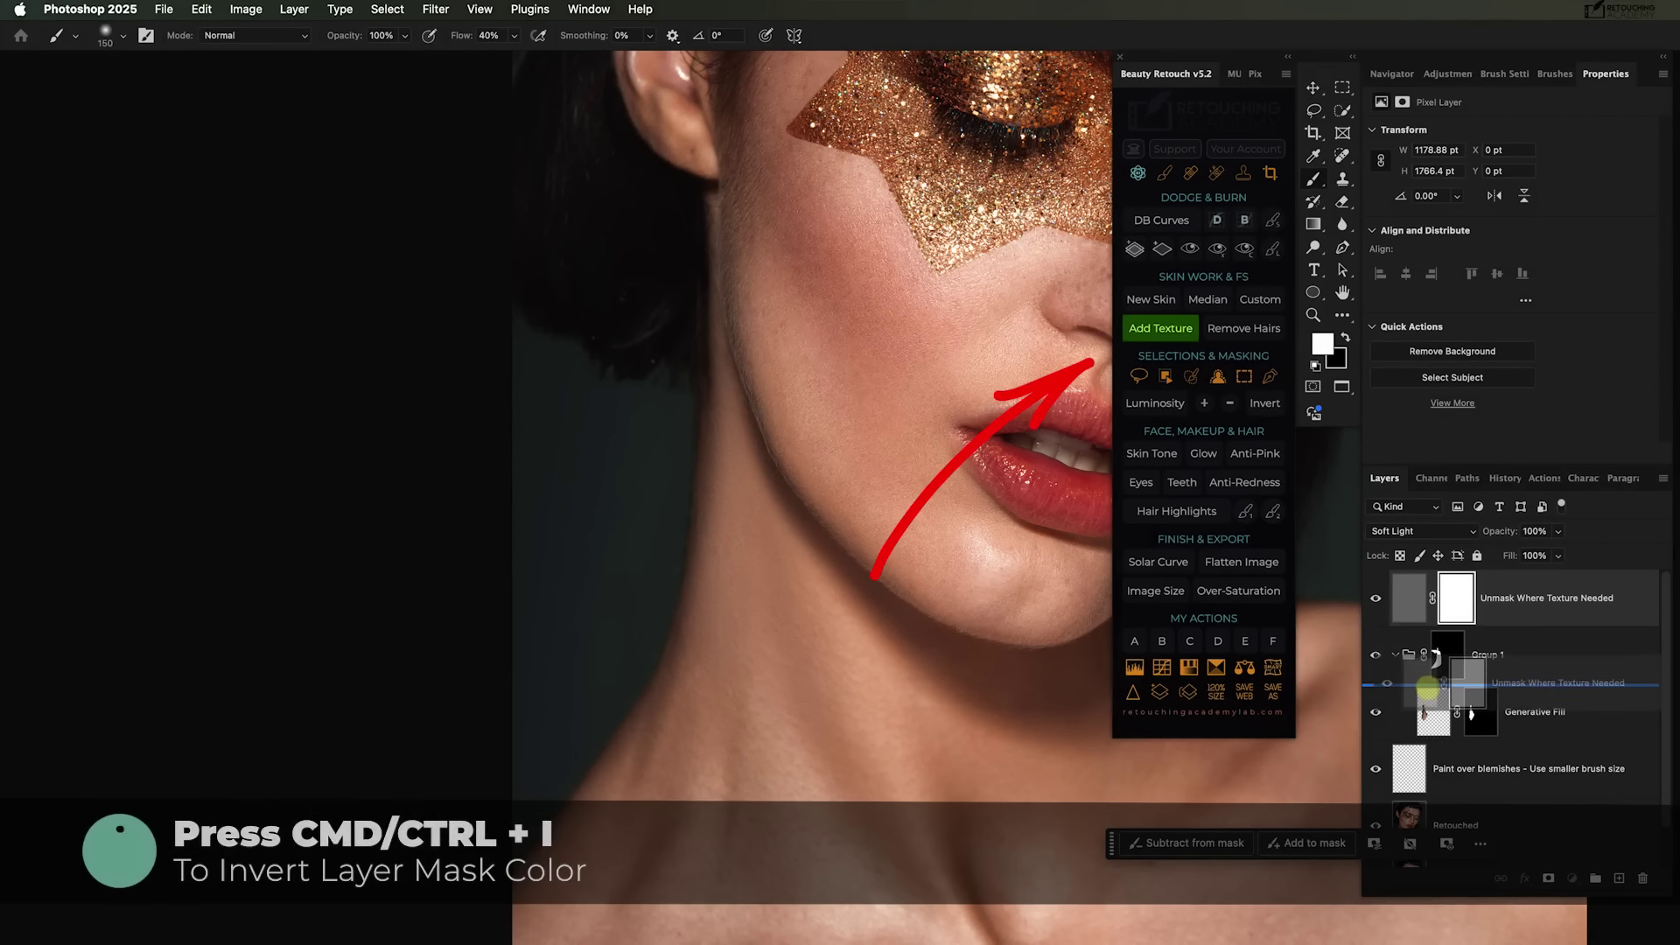
{"action": "left_click", "coordinate": [1479, 658]}
{"action": "key", "text": "super+i"}
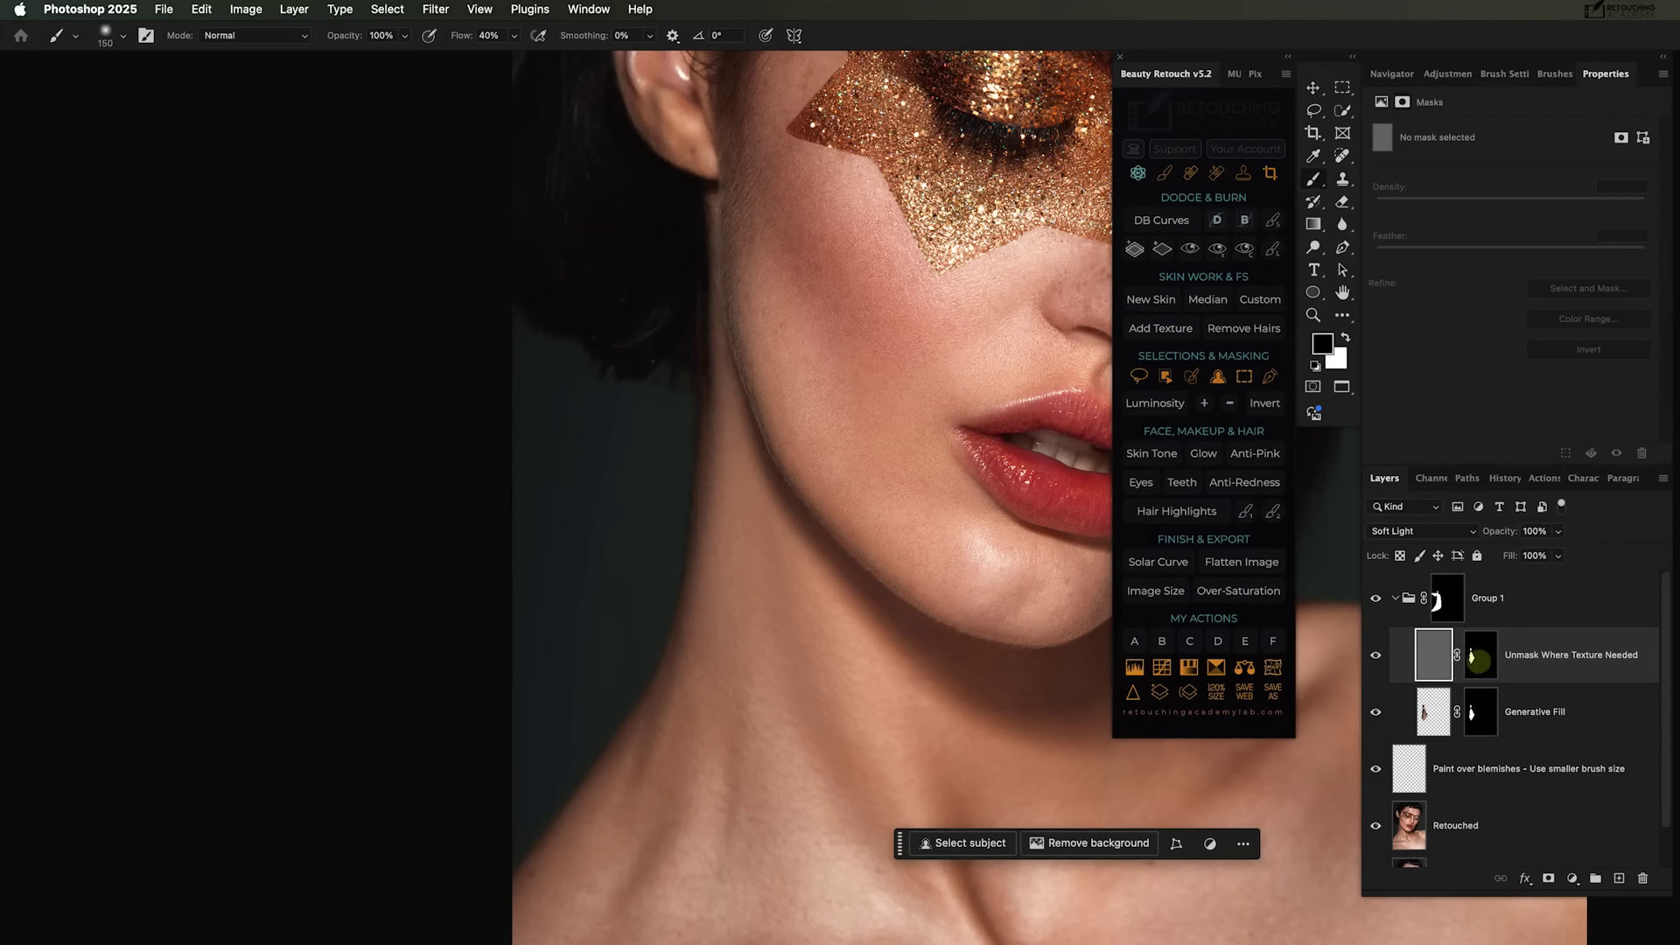
Apply the layer mask of the Unmask Where Texture Needed layer permanently to its pixels.
{"action": "key", "text": "x"}
{"action": "right_click", "coordinate": [1479, 657]}
{"action": "left_click", "coordinate": [1527, 705]}
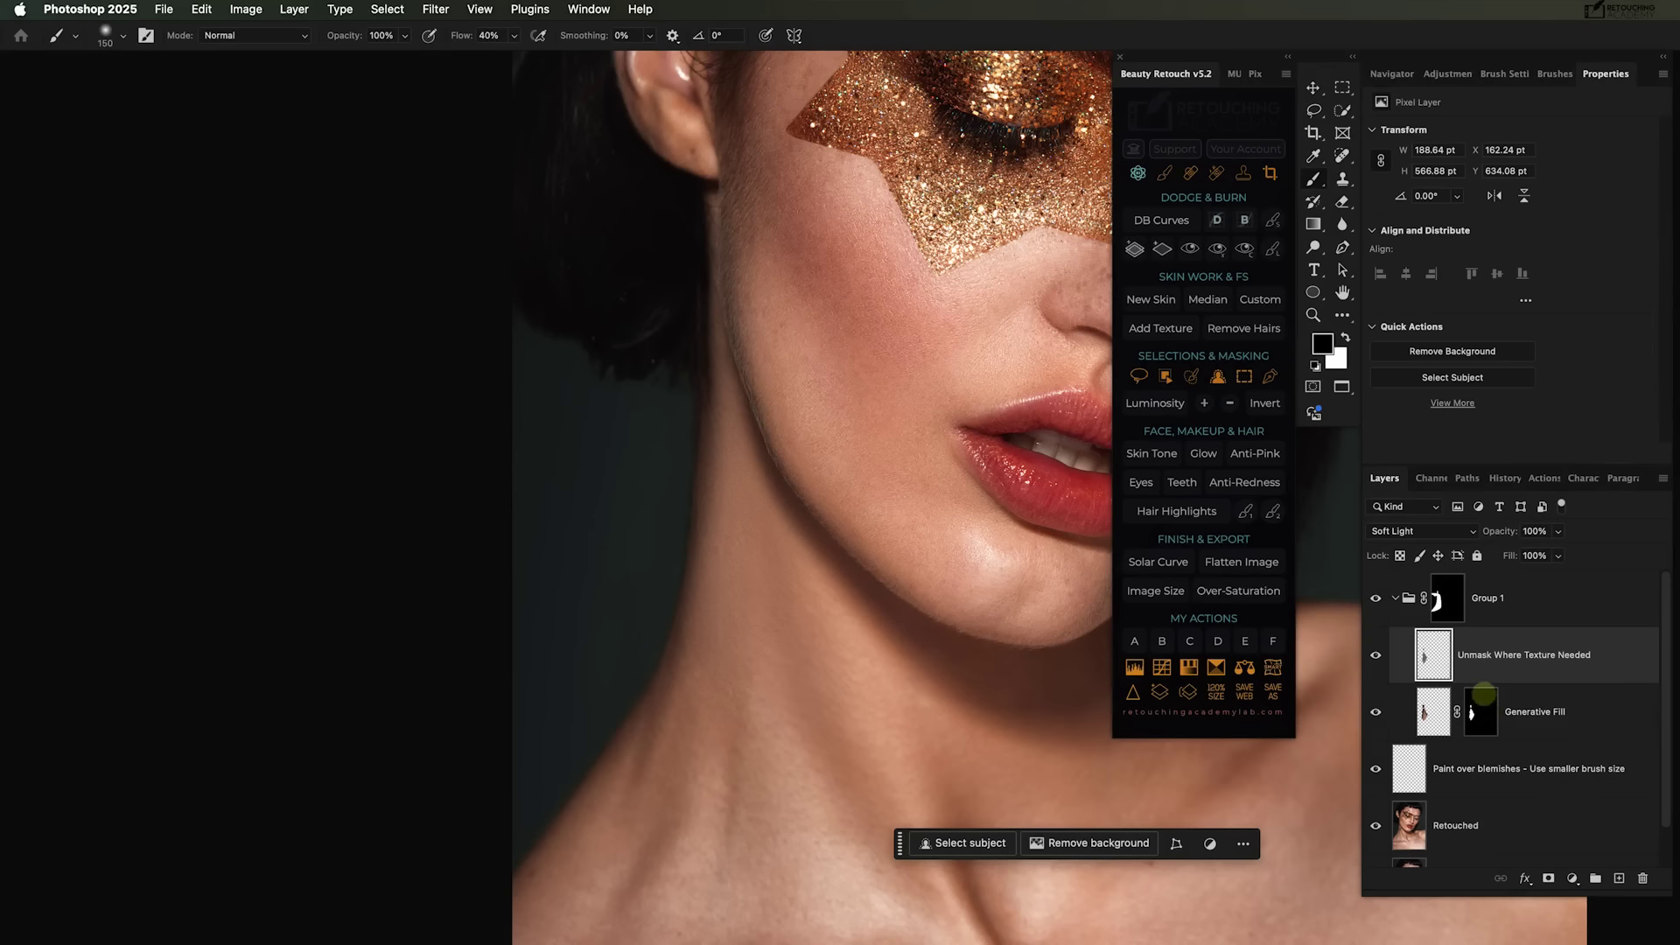
Scale the neck texture layer proportionally to about 180% with Free Transform and commit it.
{"action": "key", "text": "super+t"}
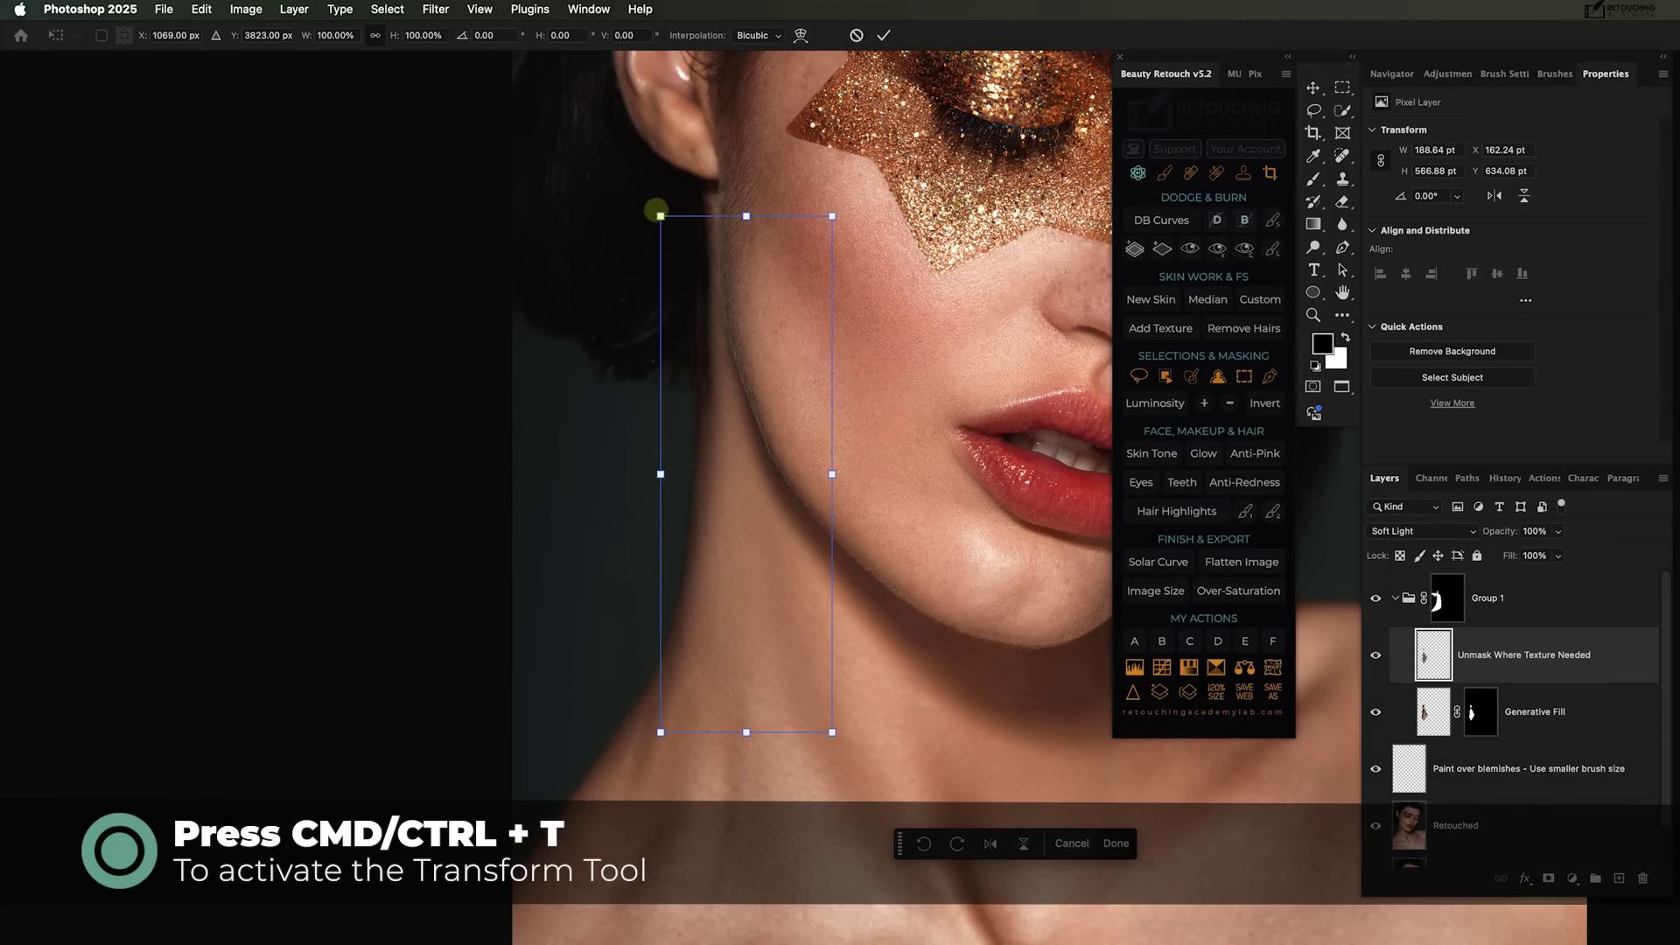
{"action": "left_click_drag", "start_coordinate": [662, 213], "coordinate": [602, 167]}
{"action": "left_click_drag", "start_coordinate": [780, 461], "coordinate": [914, 941]}
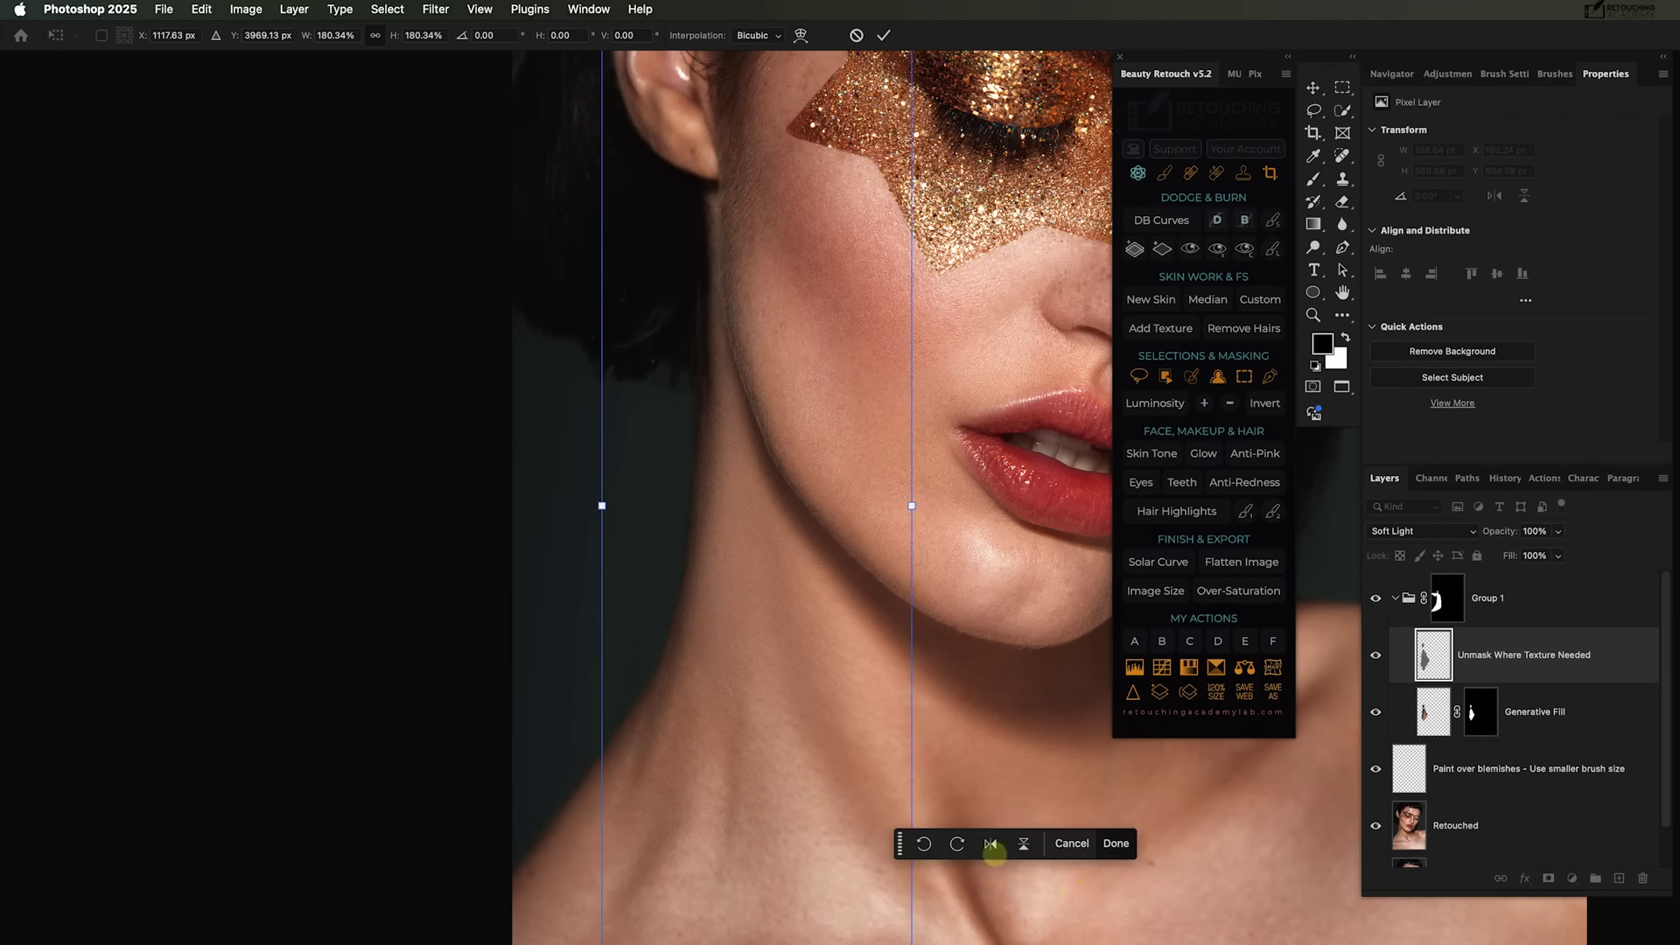
{"action": "key", "text": "Return"}
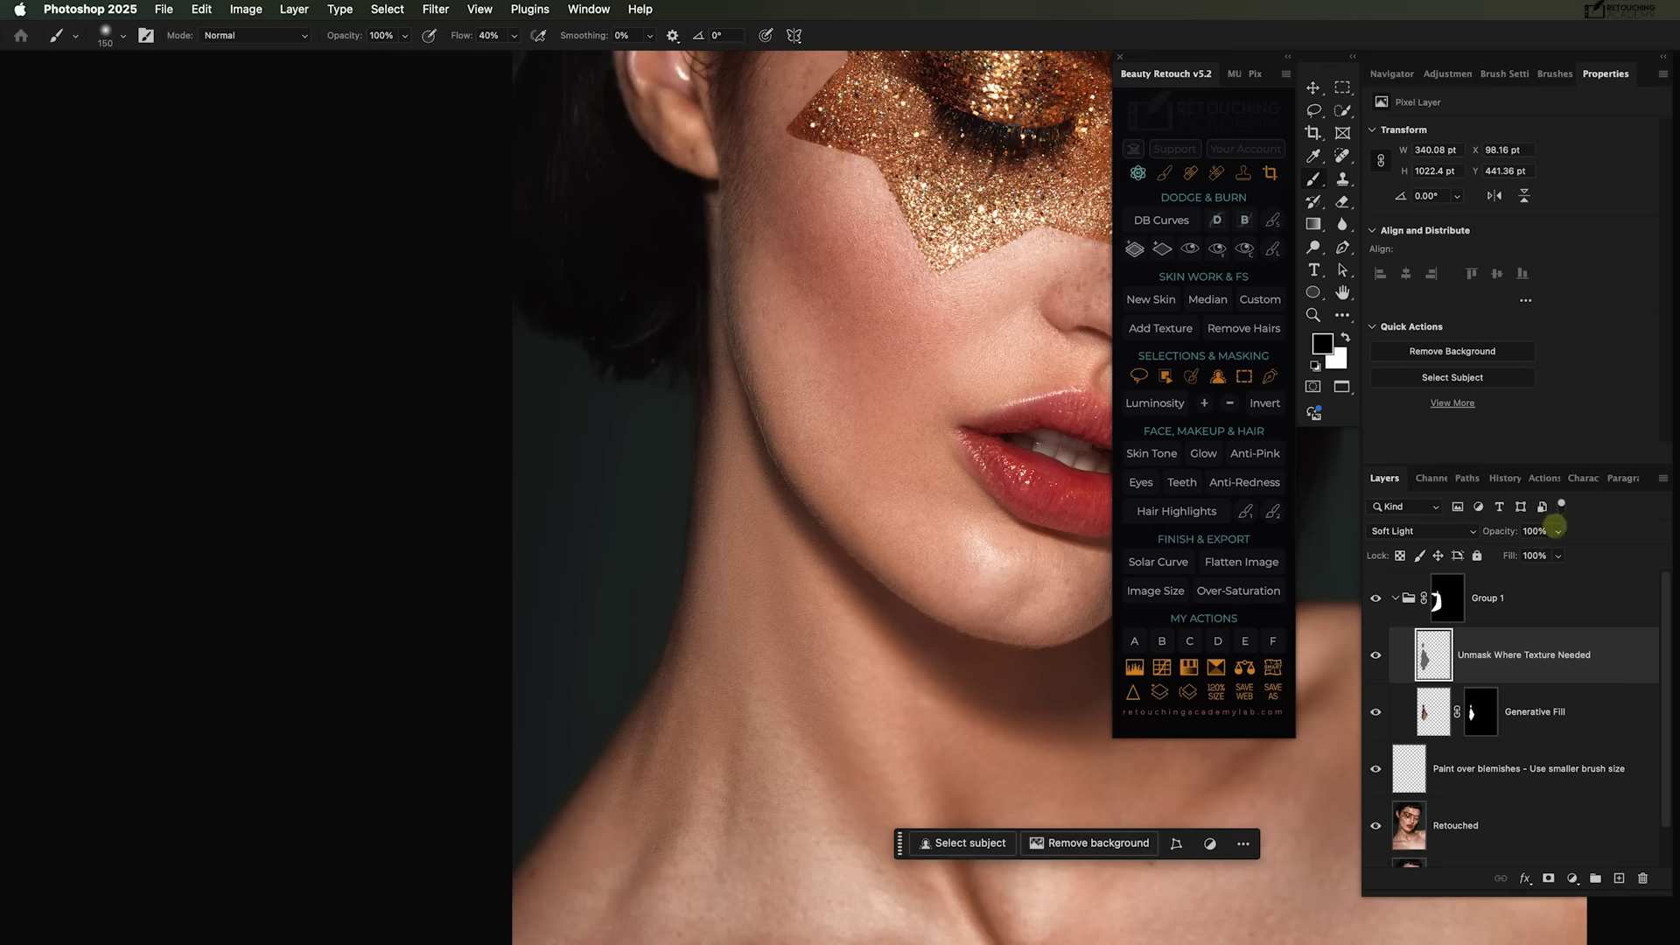
Set the neck texture layer's opacity to 43% and collapse Group 1.
{"action": "left_click", "coordinate": [1557, 556]}
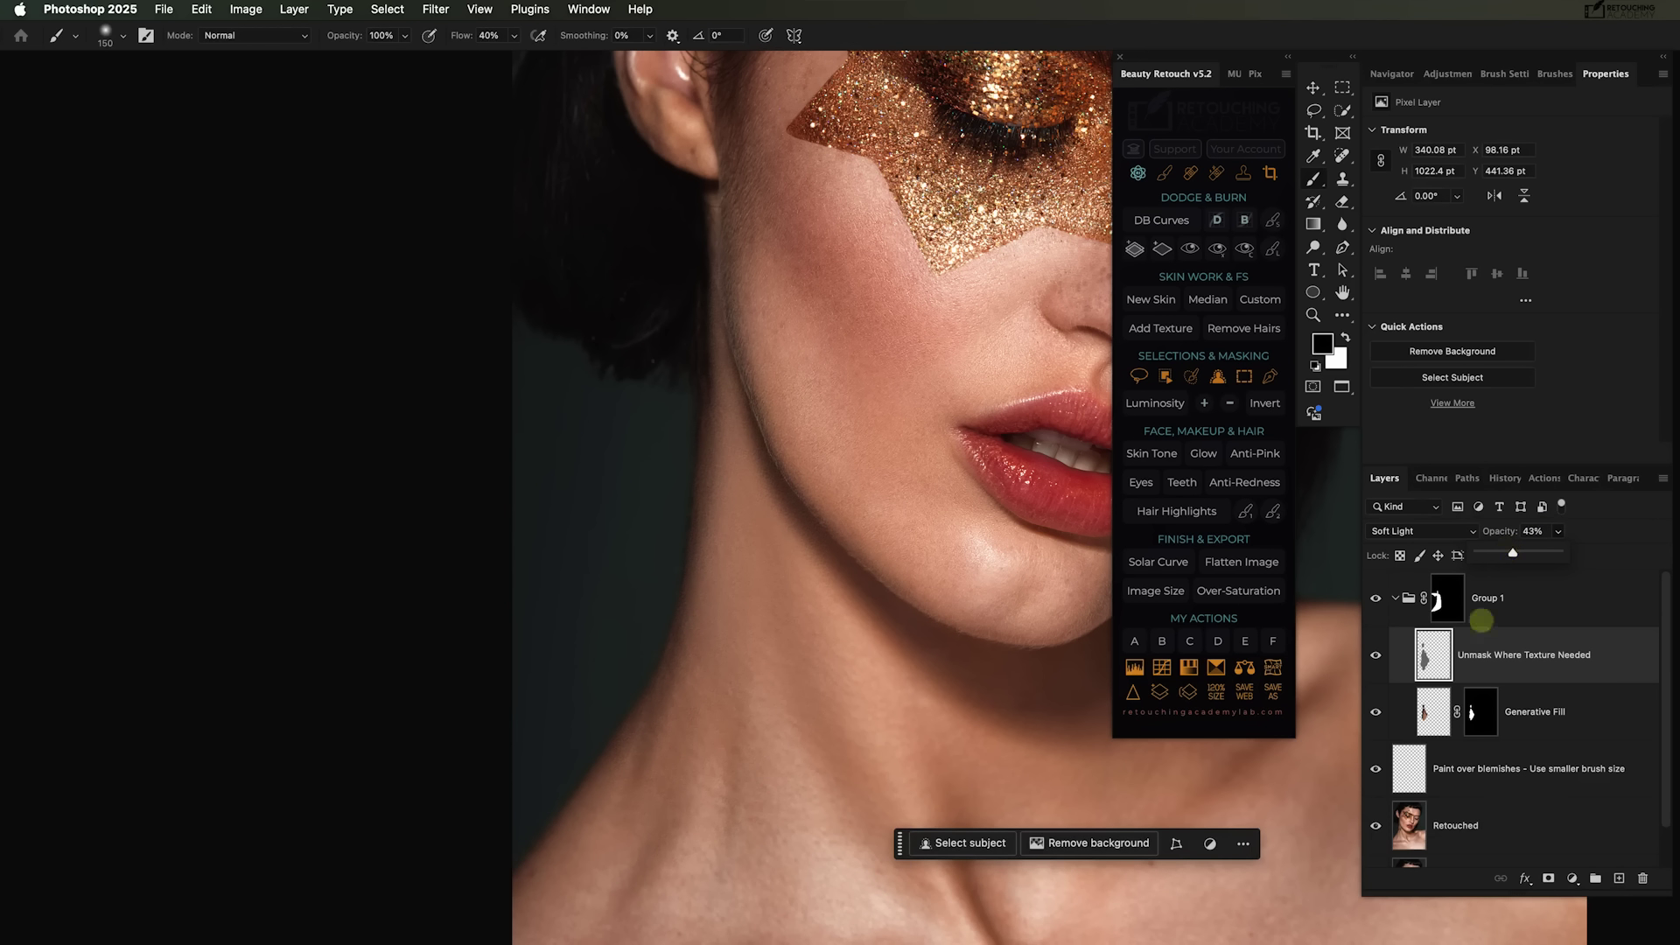
{"action": "left_click", "coordinate": [1375, 655]}
{"action": "left_click", "coordinate": [1375, 656]}
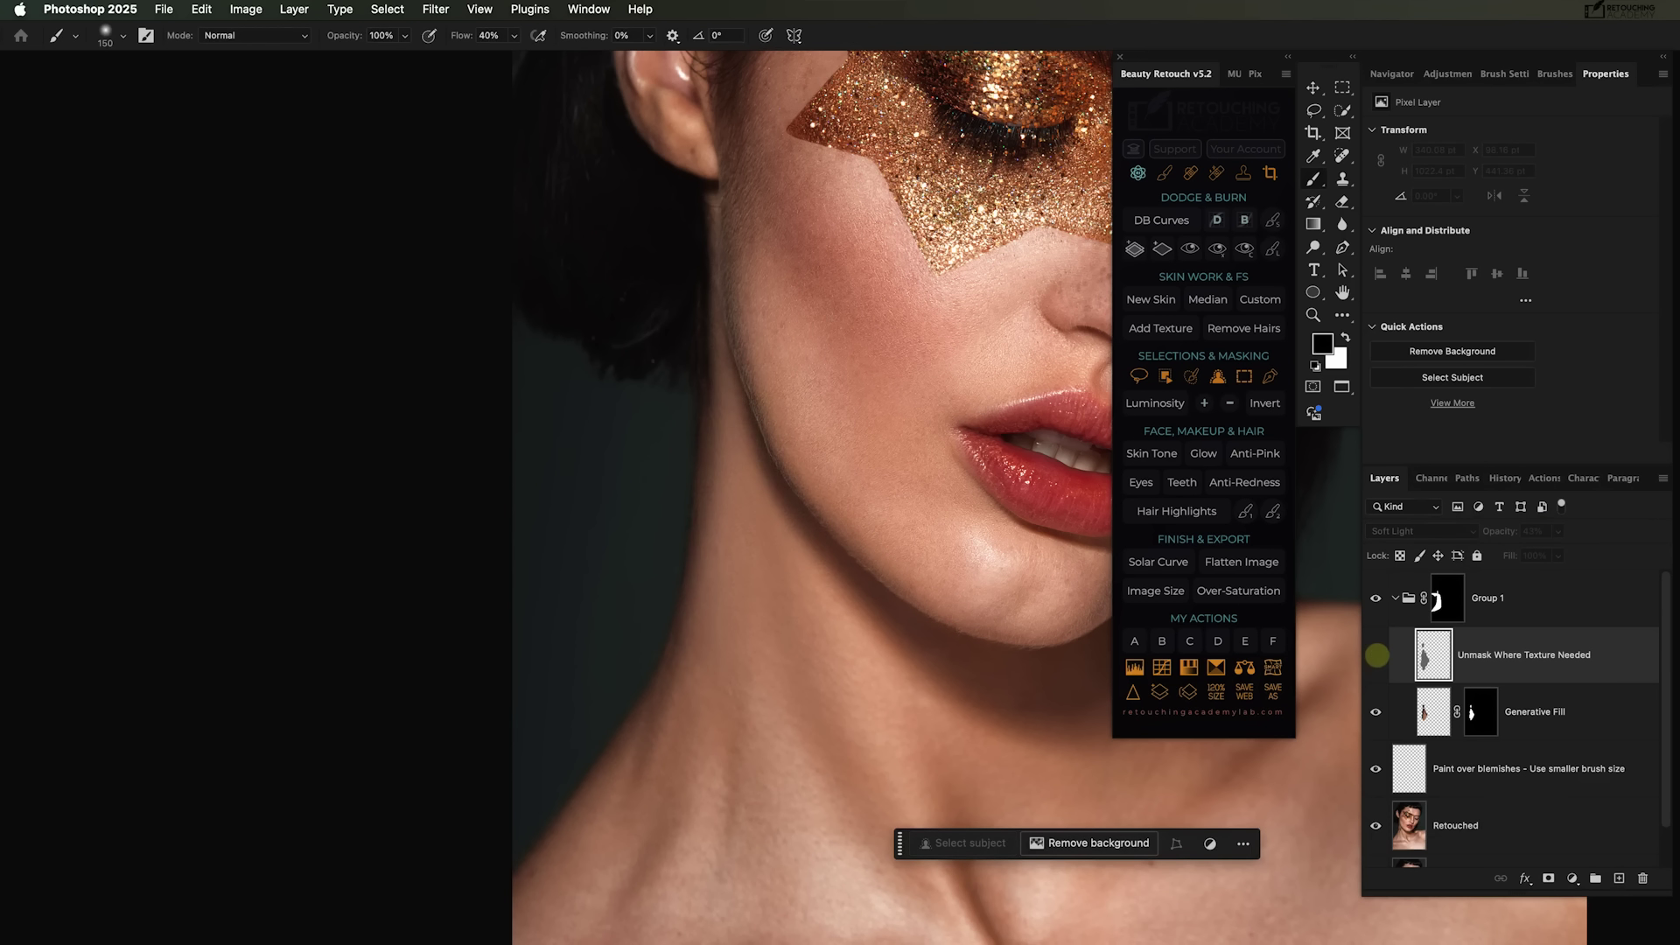
{"action": "left_click", "coordinate": [1395, 597]}
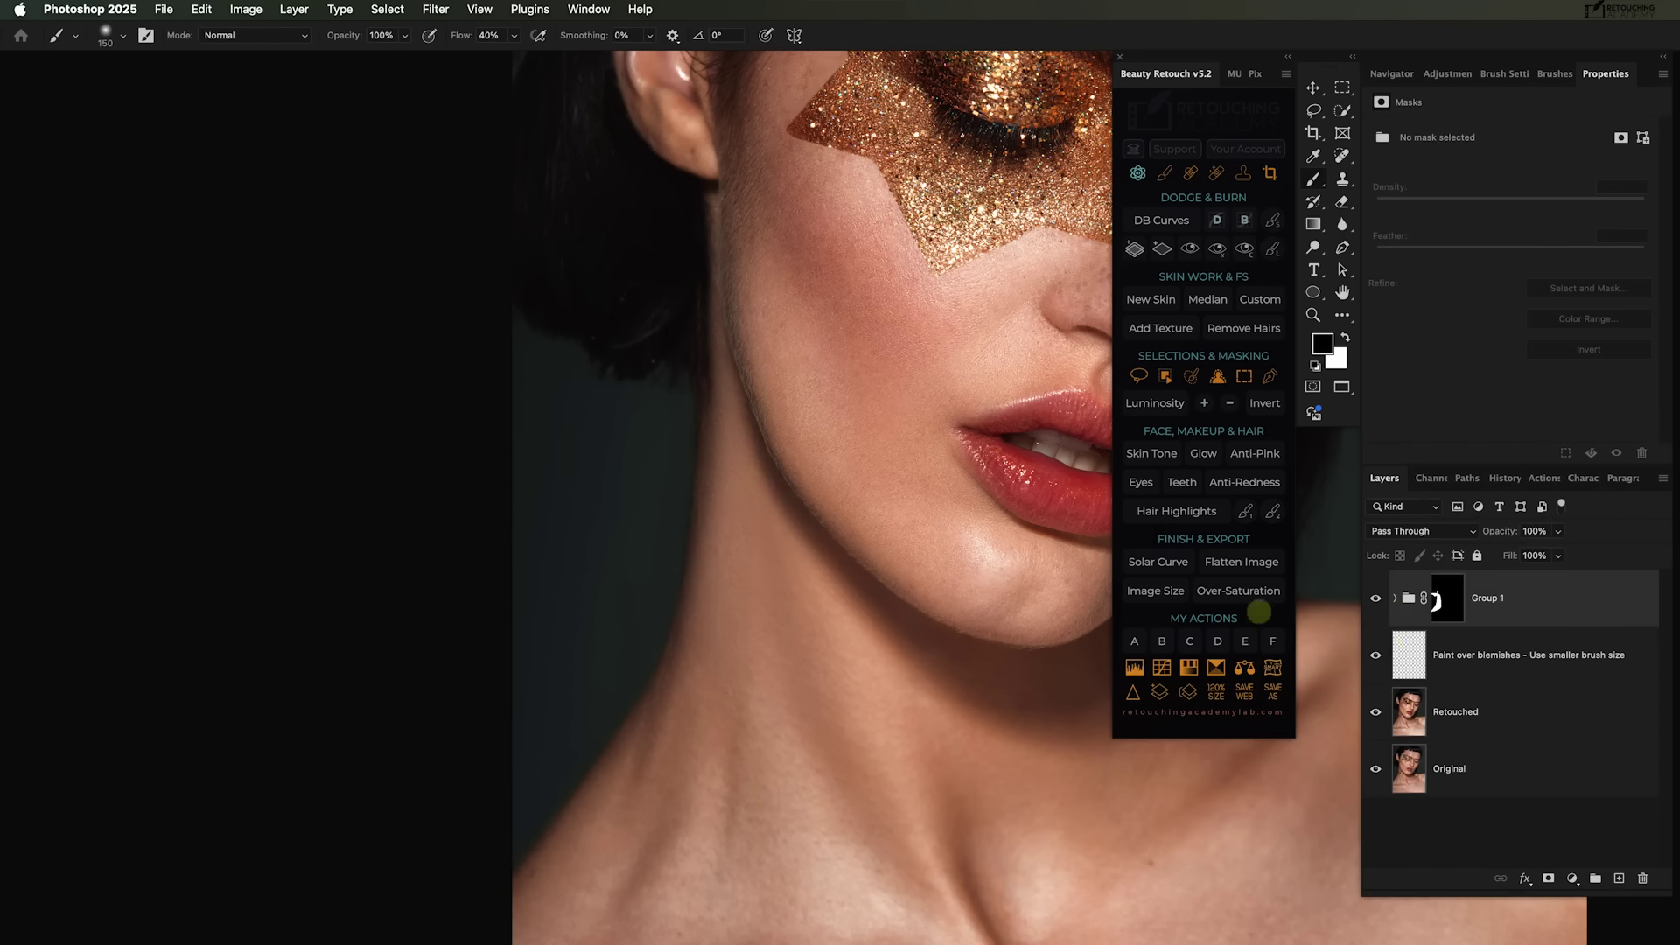
Examine the retouched neck at 66.67% zoom with Group 1 hidden and shown.
{"action": "key", "text": "super+plus"}
{"action": "left_click", "coordinate": [1375, 640]}
{"action": "left_click", "coordinate": [1375, 639]}
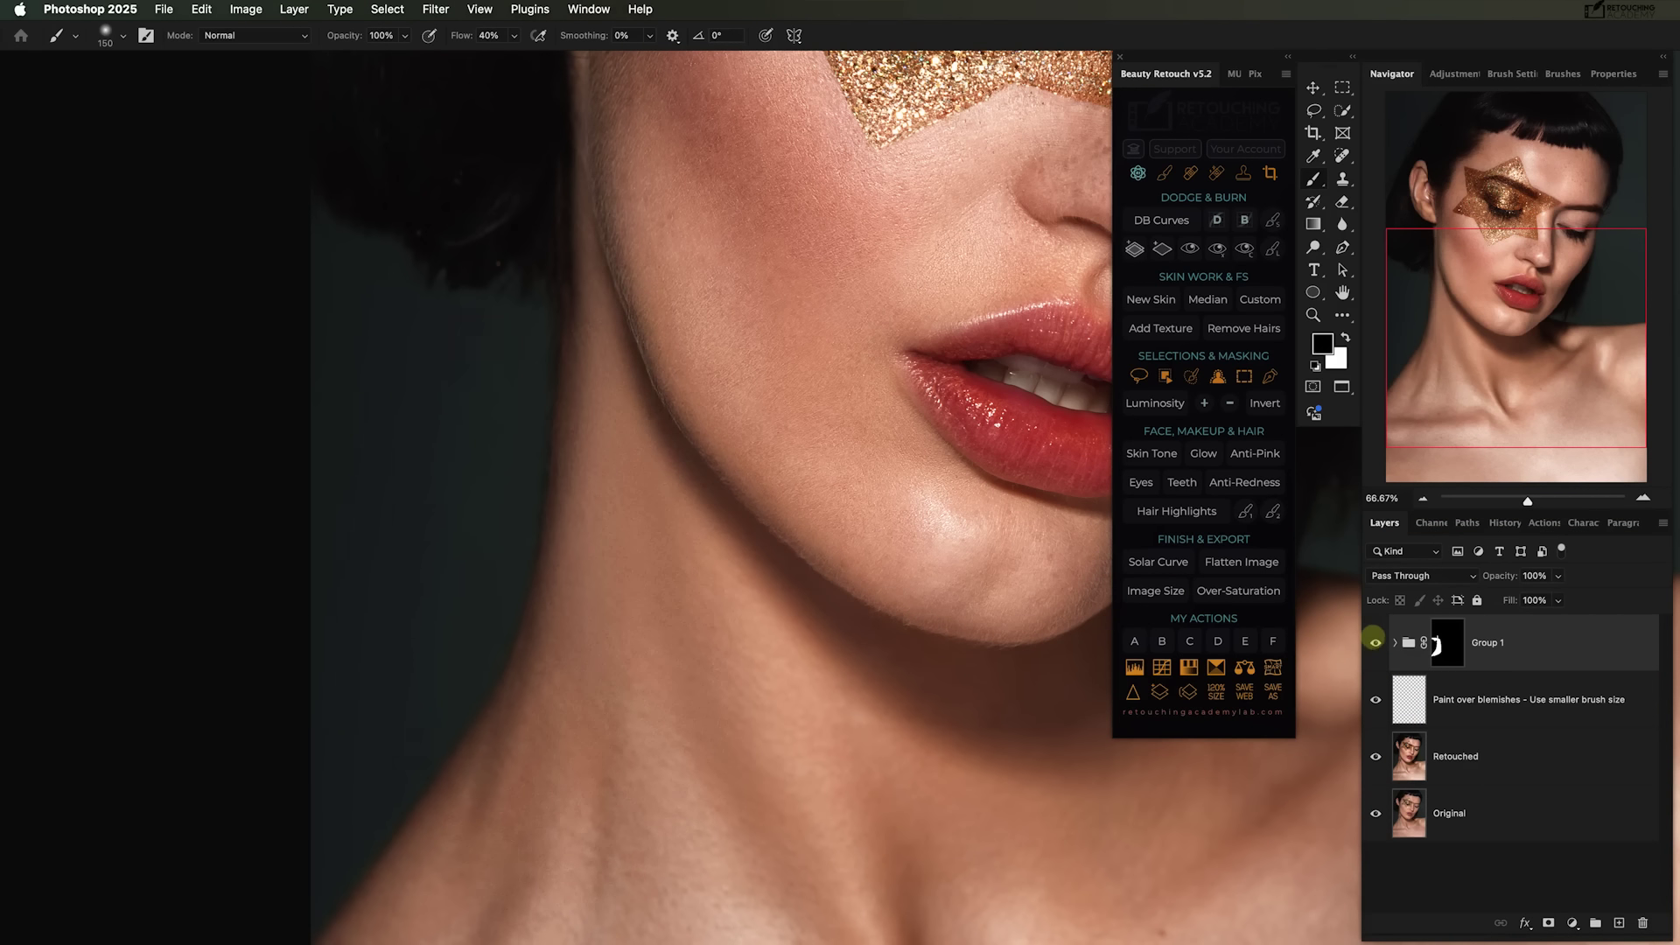
{"action": "left_click", "coordinate": [1375, 639]}
{"action": "left_click", "coordinate": [1373, 637]}
{"action": "left_click", "coordinate": [1370, 632]}
{"action": "left_click", "coordinate": [1373, 640]}
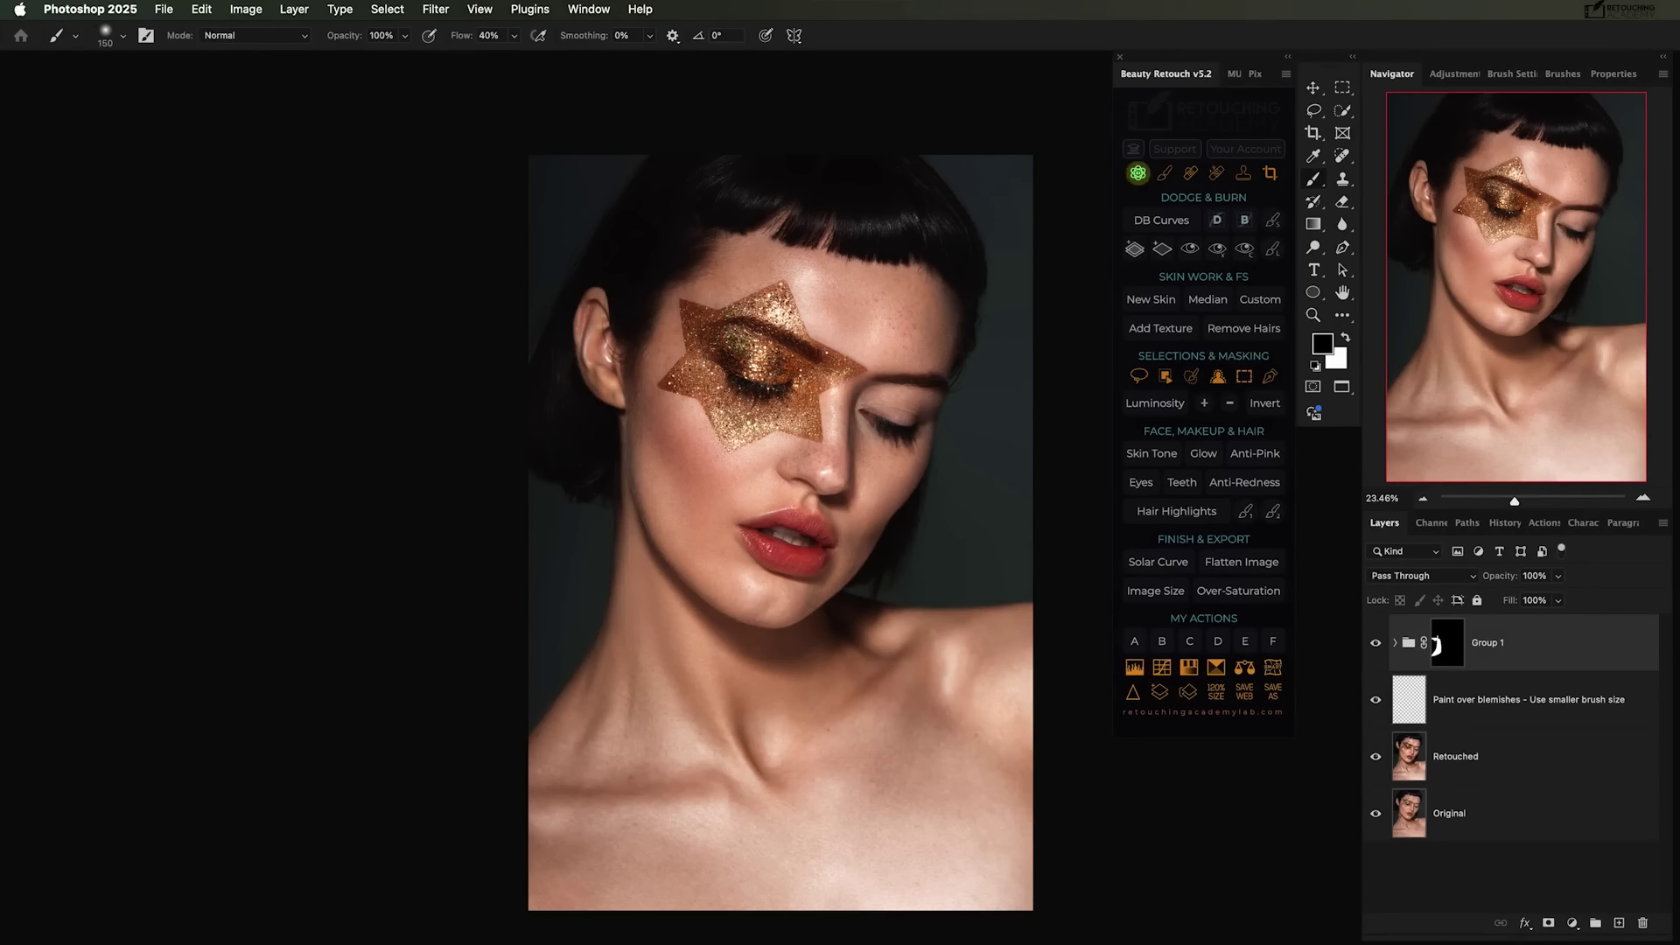
Add a new blemish layer, paint a selection over the gaps in the fringe and run Generative Fill without a prompt.
{"action": "left_click", "coordinate": [1138, 173]}
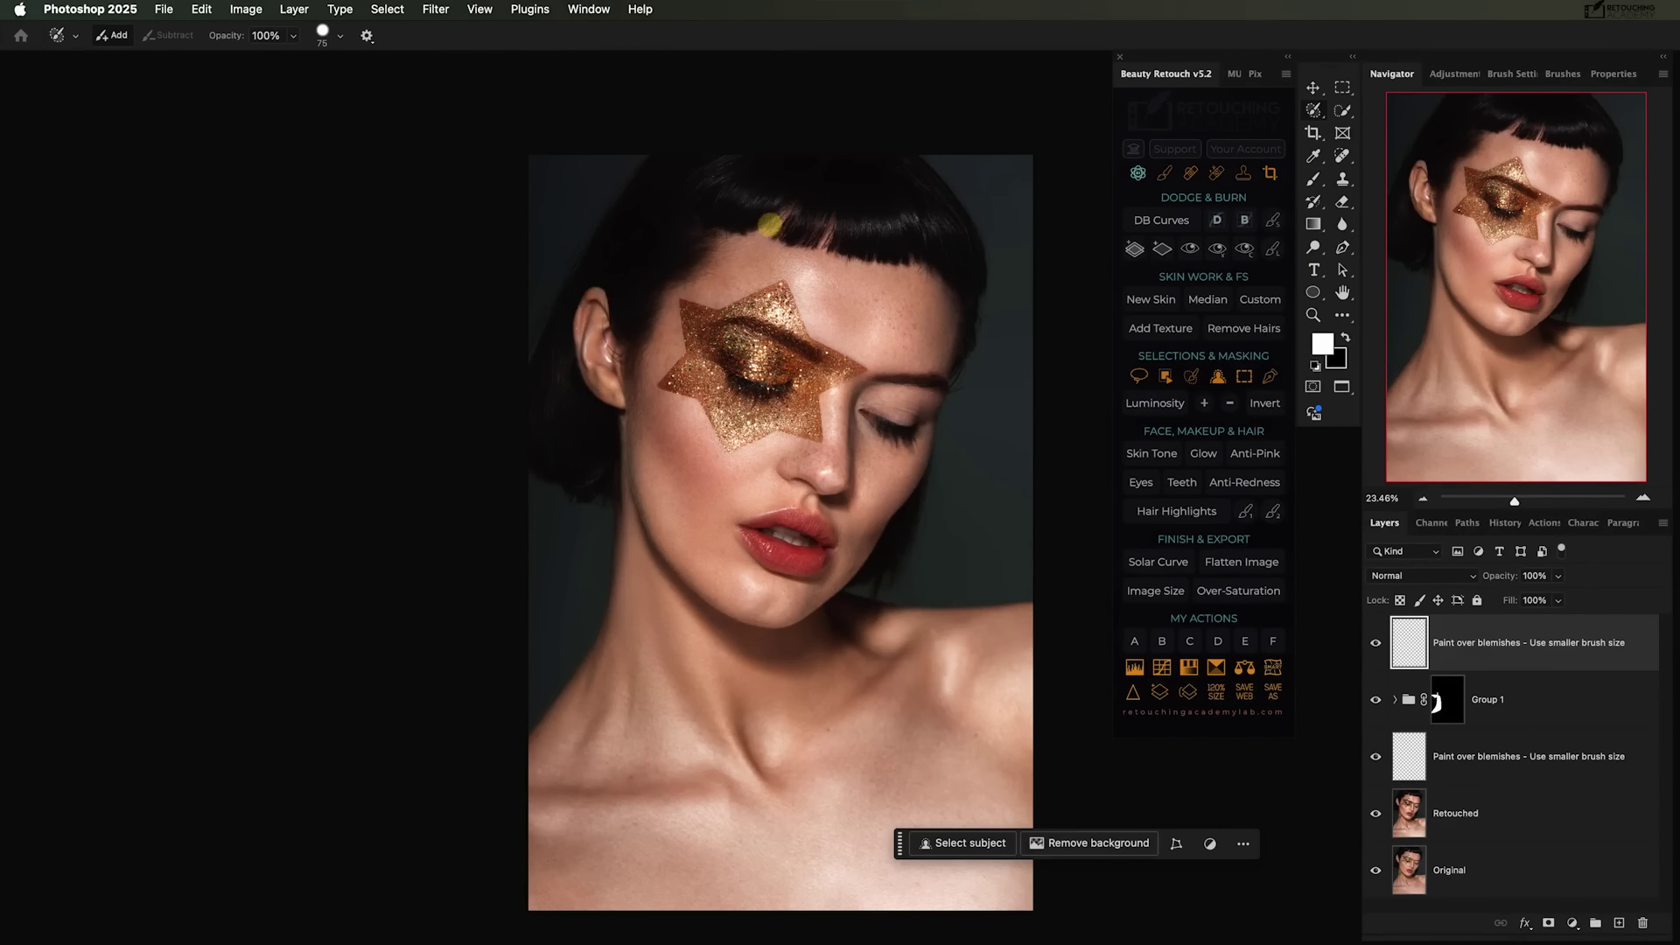
{"action": "mouse_move", "coordinate": [769, 226]}
{"action": "left_mouse_down"}
{"action": "mouse_move", "coordinate": [795, 202]}
{"action": "mouse_move", "coordinate": [750, 228]}
{"action": "mouse_move", "coordinate": [797, 206]}
{"action": "mouse_move", "coordinate": [788, 224]}
{"action": "mouse_move", "coordinate": [751, 233]}
{"action": "mouse_move", "coordinate": [783, 189]}
{"action": "mouse_move", "coordinate": [800, 199]}
{"action": "mouse_move", "coordinate": [775, 223]}
{"action": "mouse_move", "coordinate": [816, 236]}
{"action": "left_mouse_up"}
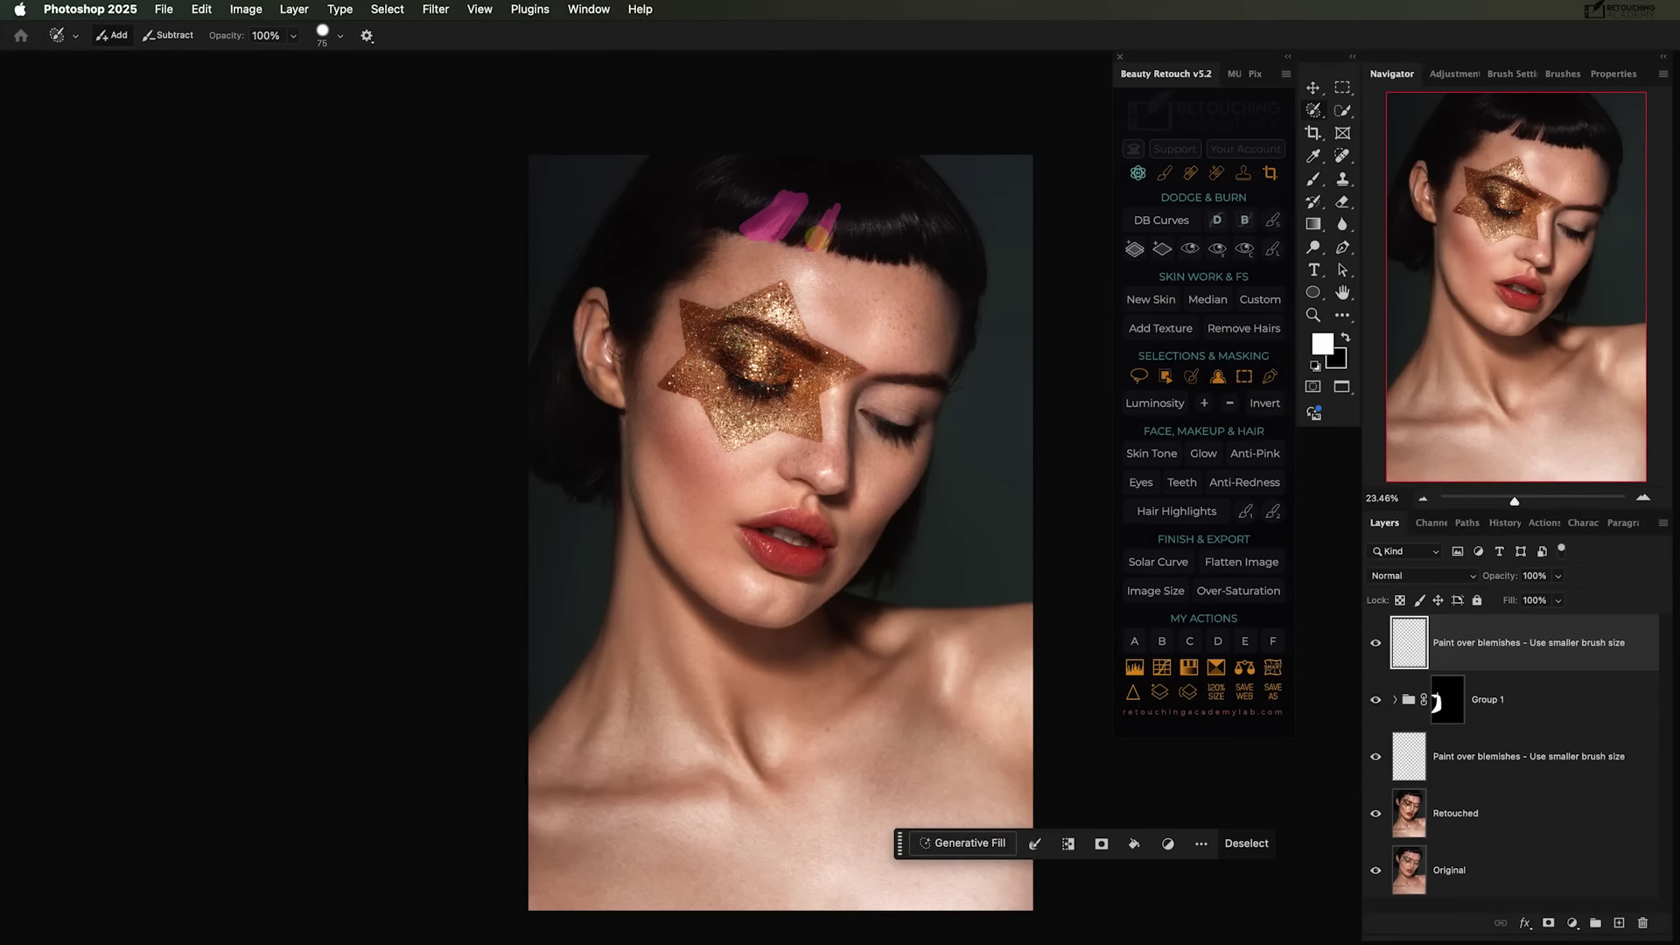
{"action": "left_click", "coordinate": [963, 843]}
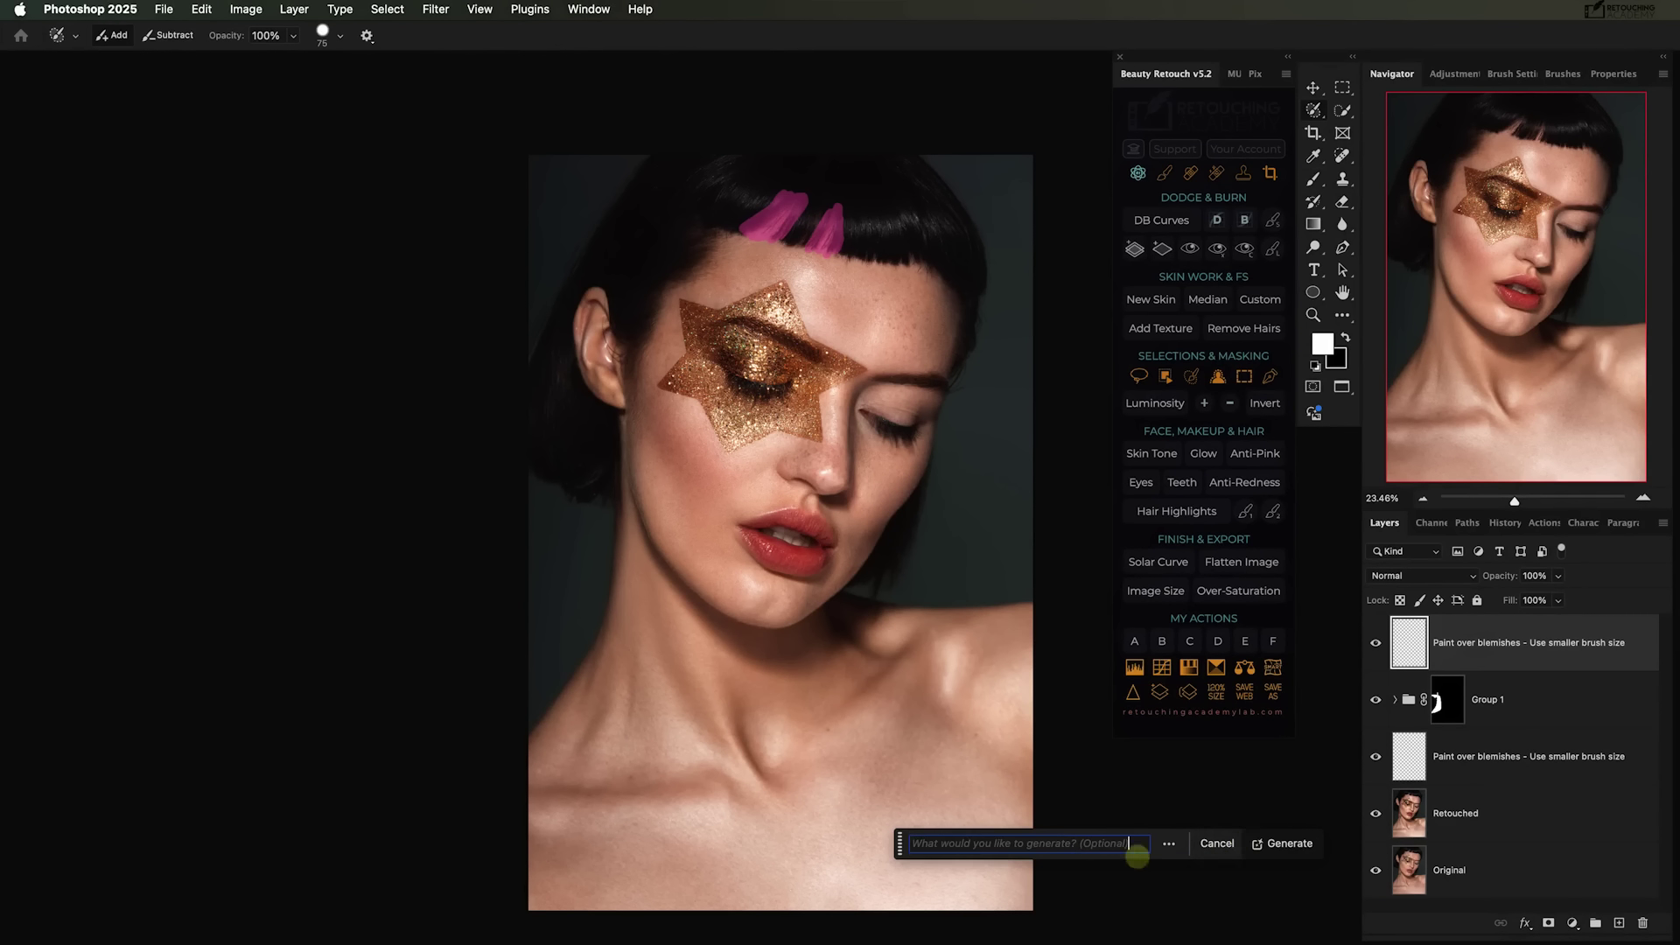
{"action": "left_click", "coordinate": [1289, 843]}
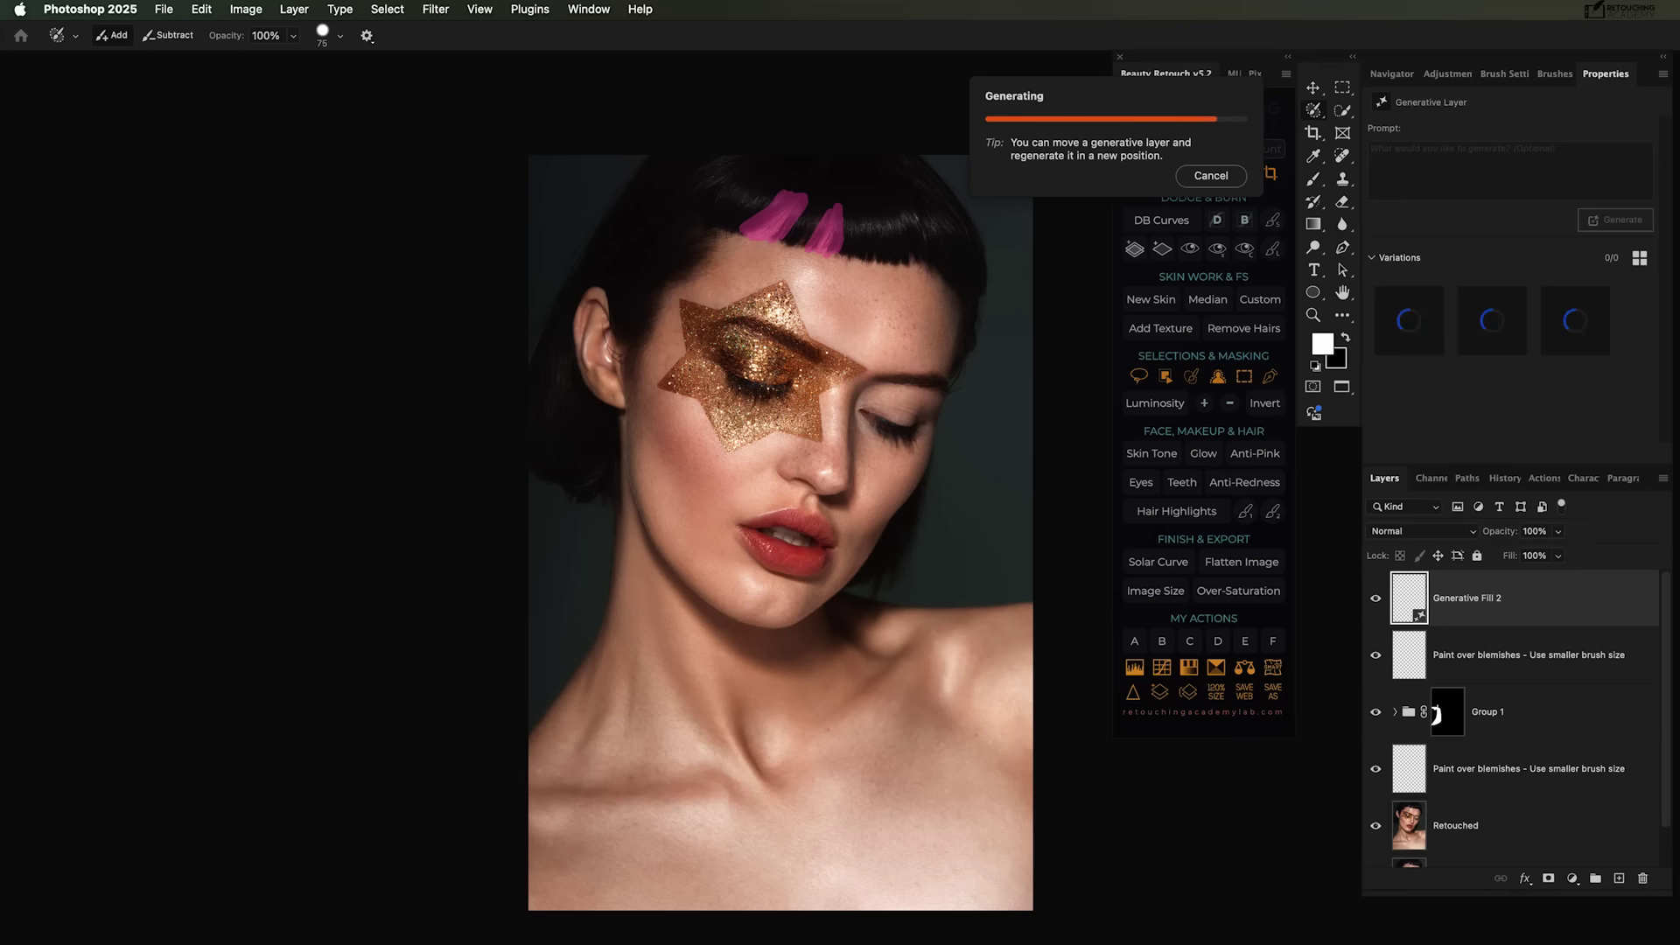
Compare the generated fringe variations and enhance the detail of the first one.
{"action": "left_click", "coordinate": [1575, 319]}
{"action": "left_click", "coordinate": [1484, 319]}
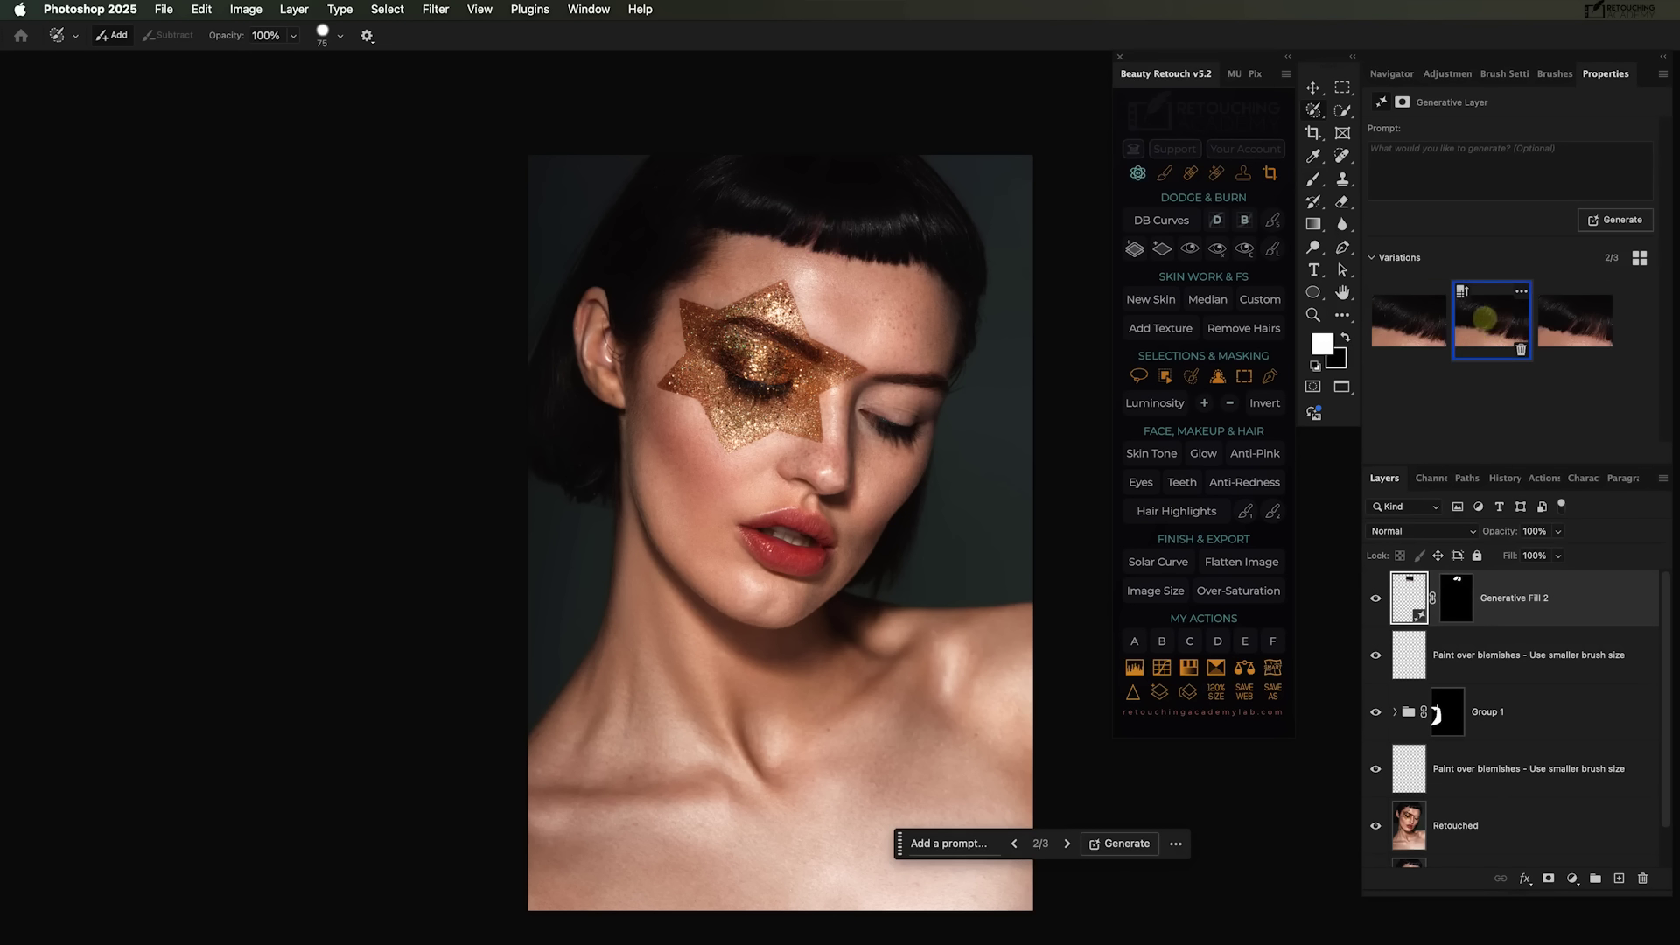
{"action": "left_click", "coordinate": [1407, 322]}
{"action": "left_click", "coordinate": [1492, 329]}
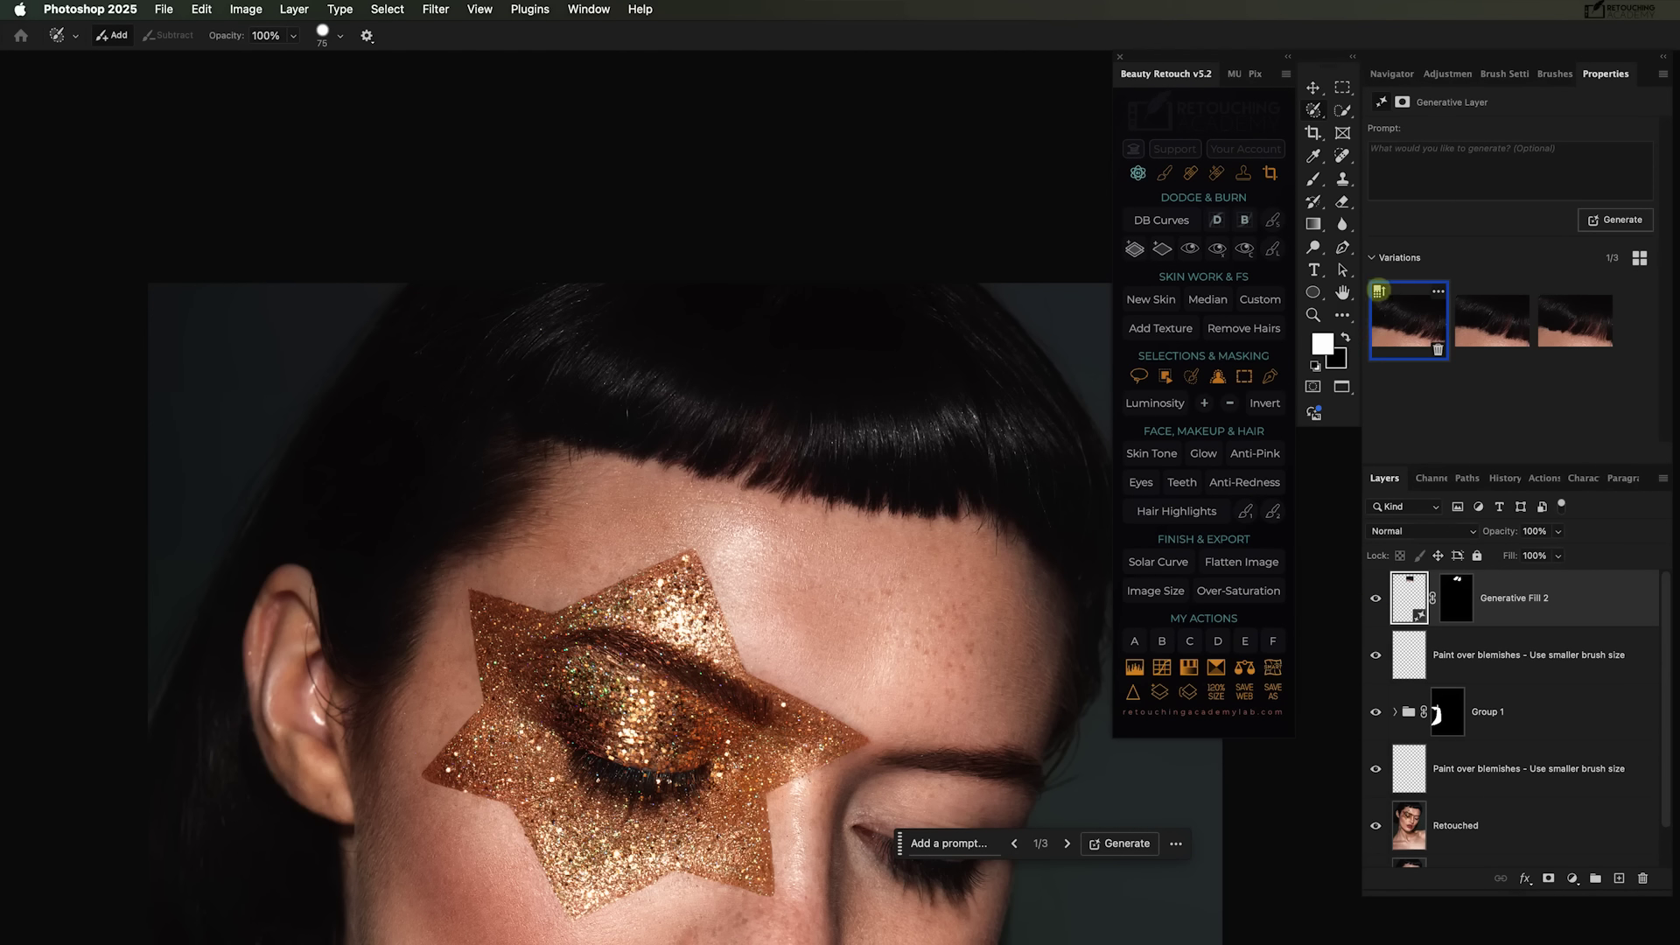
{"action": "left_click", "coordinate": [1379, 291]}
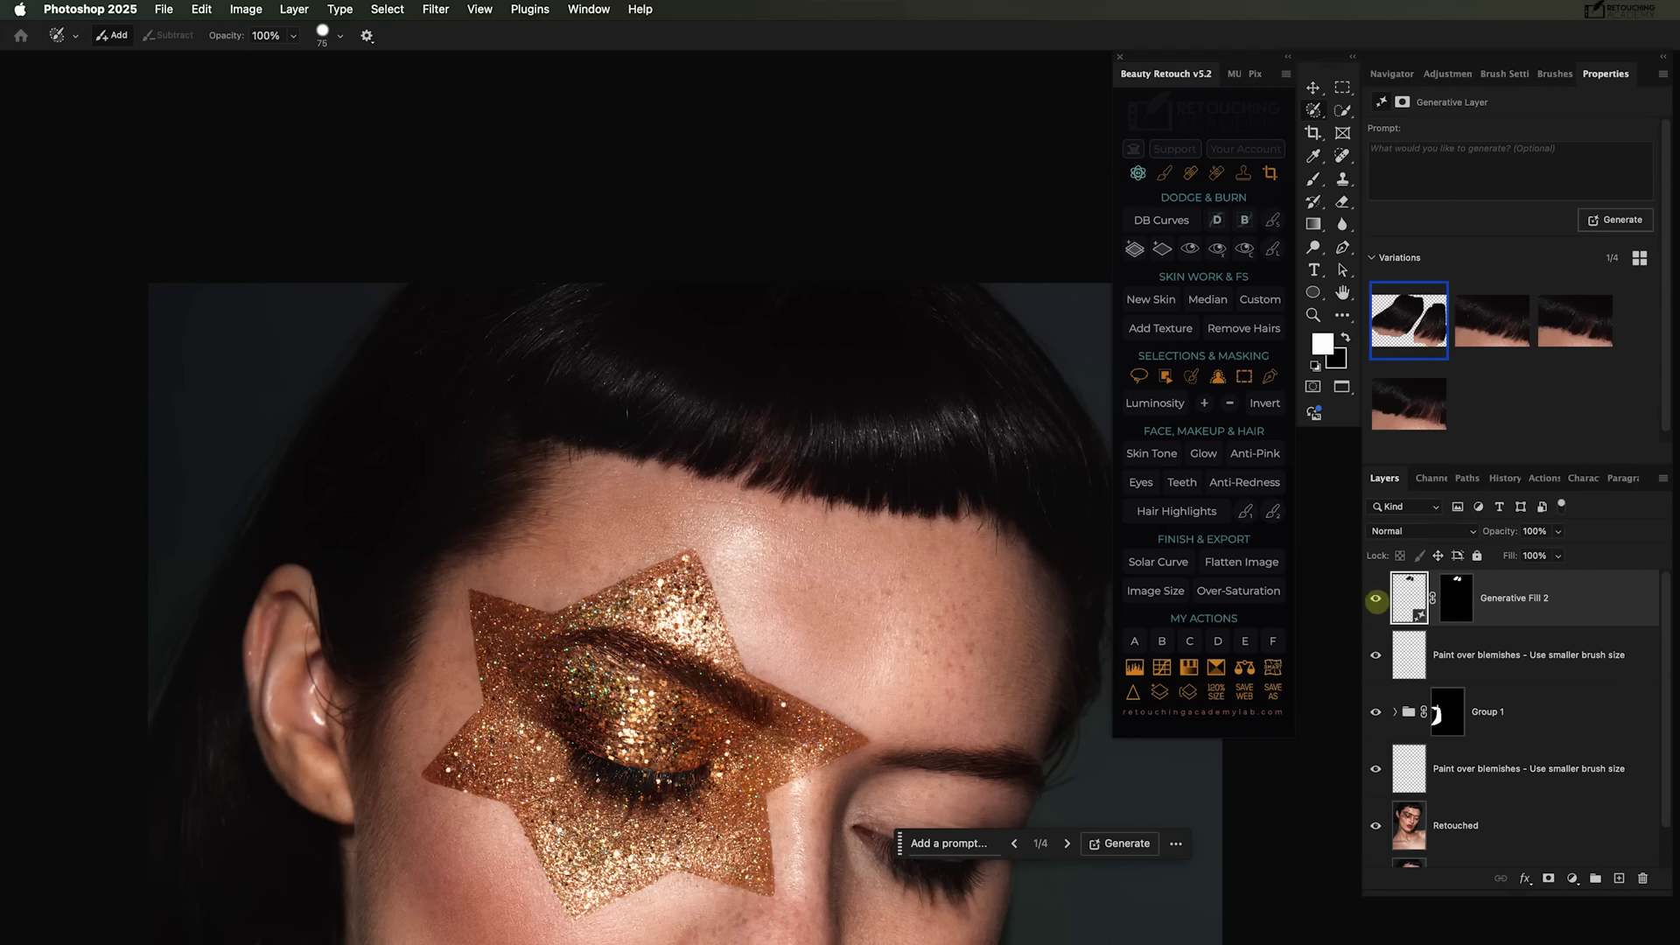
Rasterize the Generative Fill 2 fringe layer and apply its layer mask.
{"action": "right_click", "coordinate": [1523, 594]}
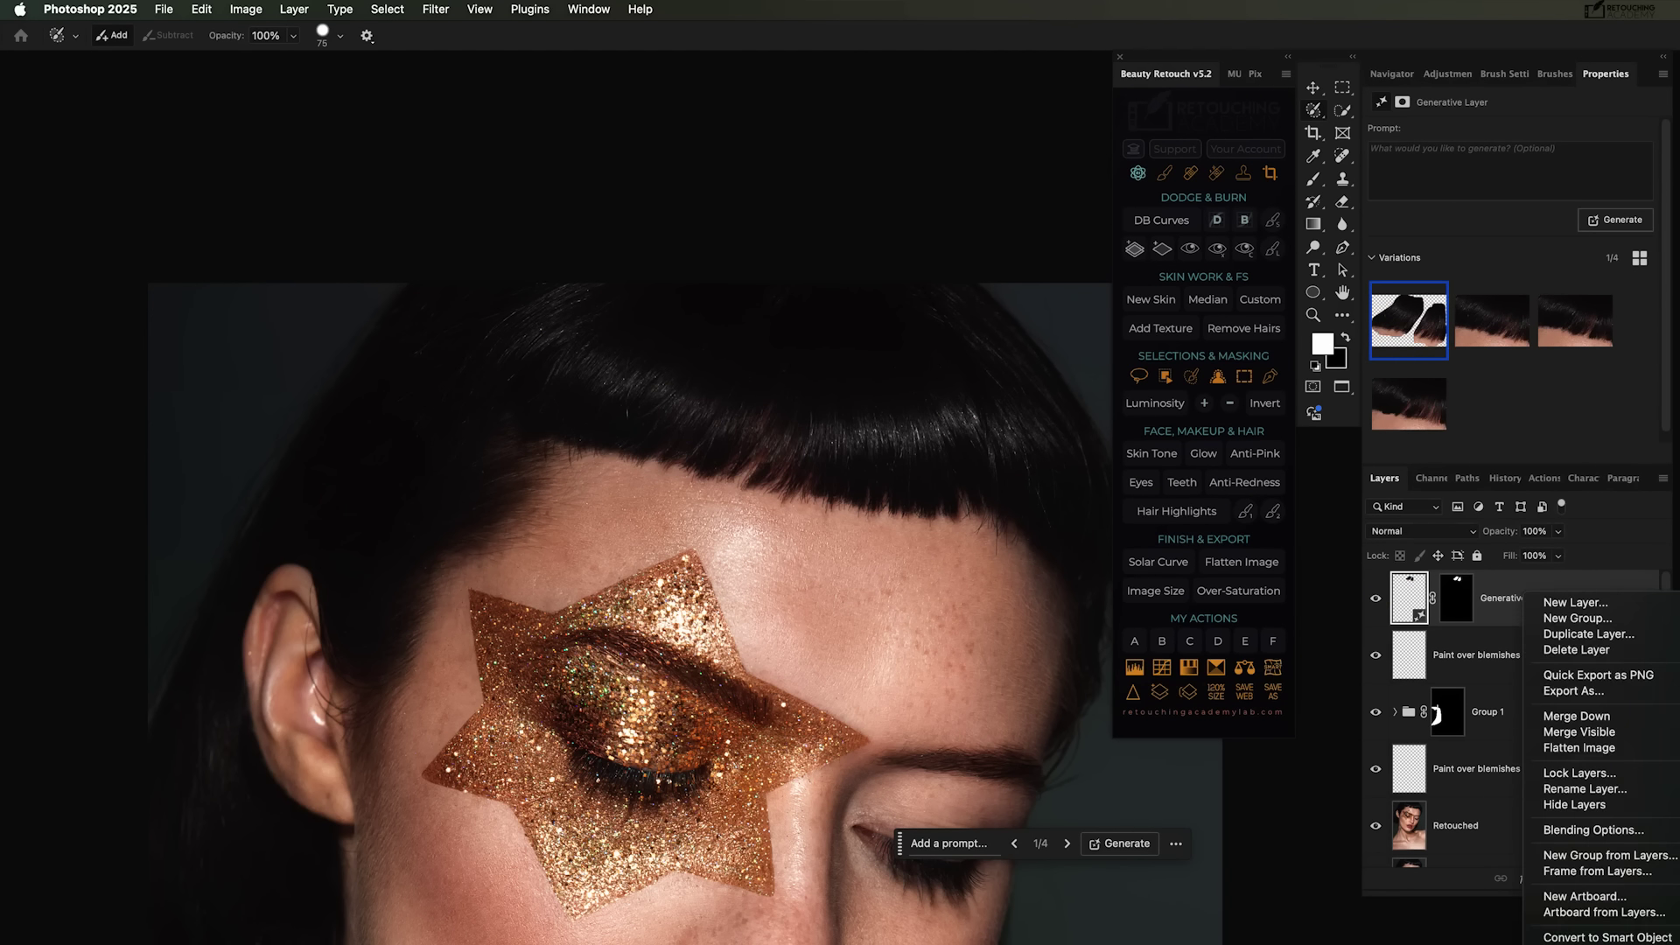
{"action": "left_click", "coordinate": [1575, 944]}
{"action": "right_click", "coordinate": [1458, 598]}
{"action": "left_click", "coordinate": [1489, 654]}
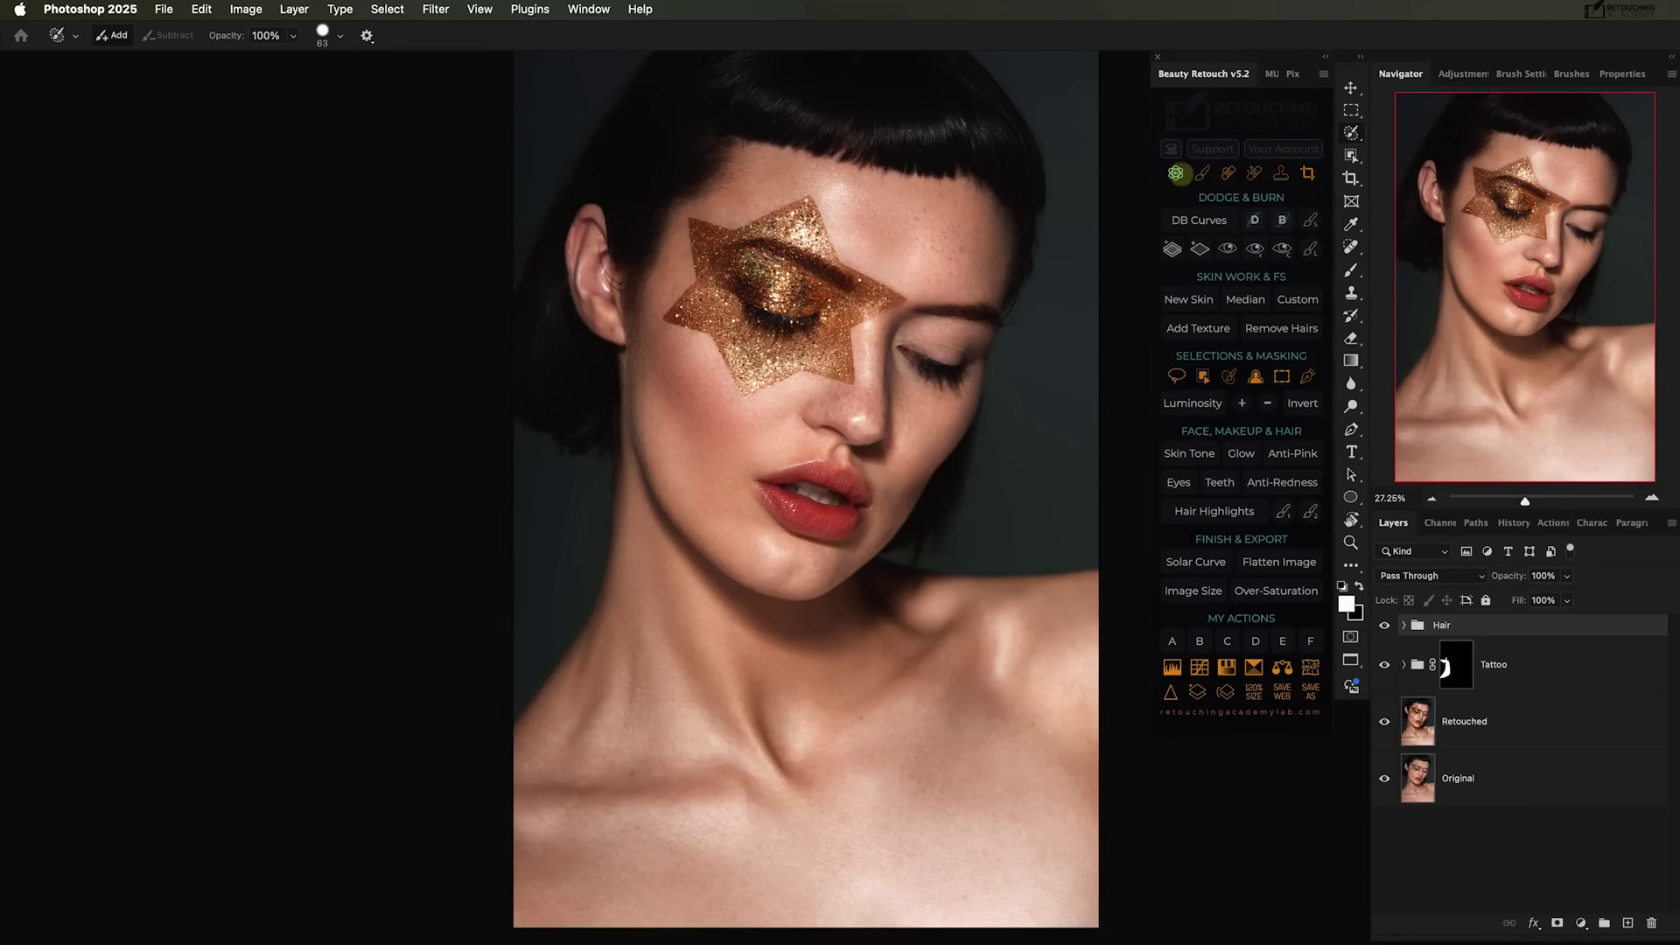
Add a new blemish layer and paint a 78 px curved selection across the collarbones from shoulder to shoulder.
{"action": "left_click", "coordinate": [1175, 173]}
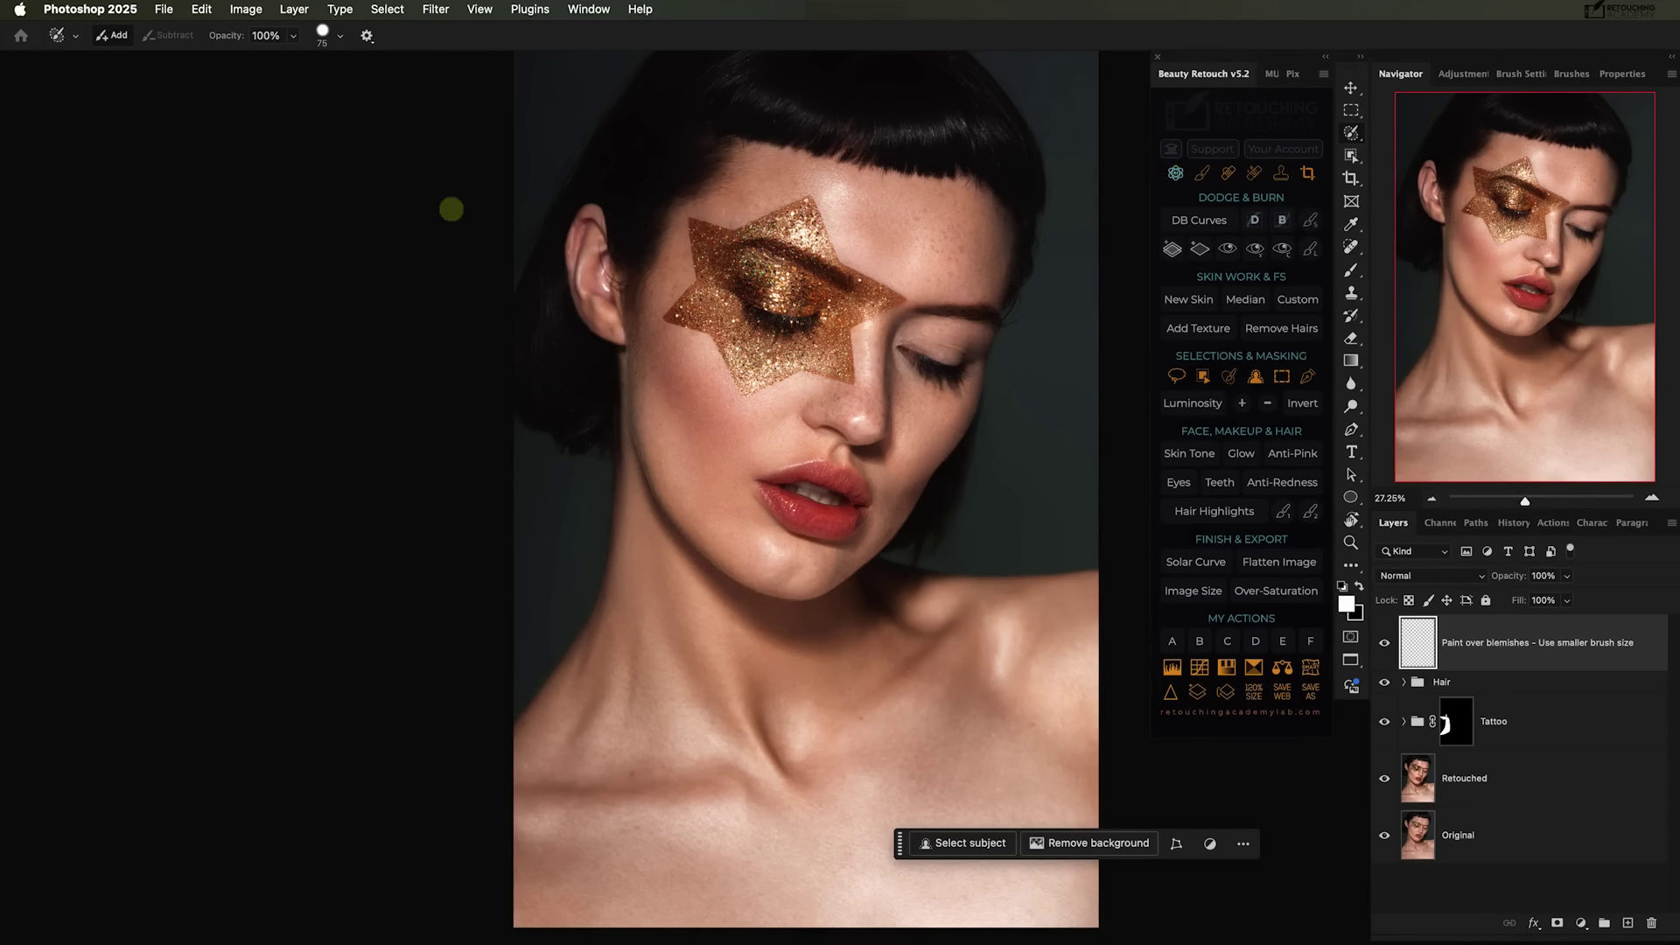
{"action": "left_click", "coordinate": [333, 35]}
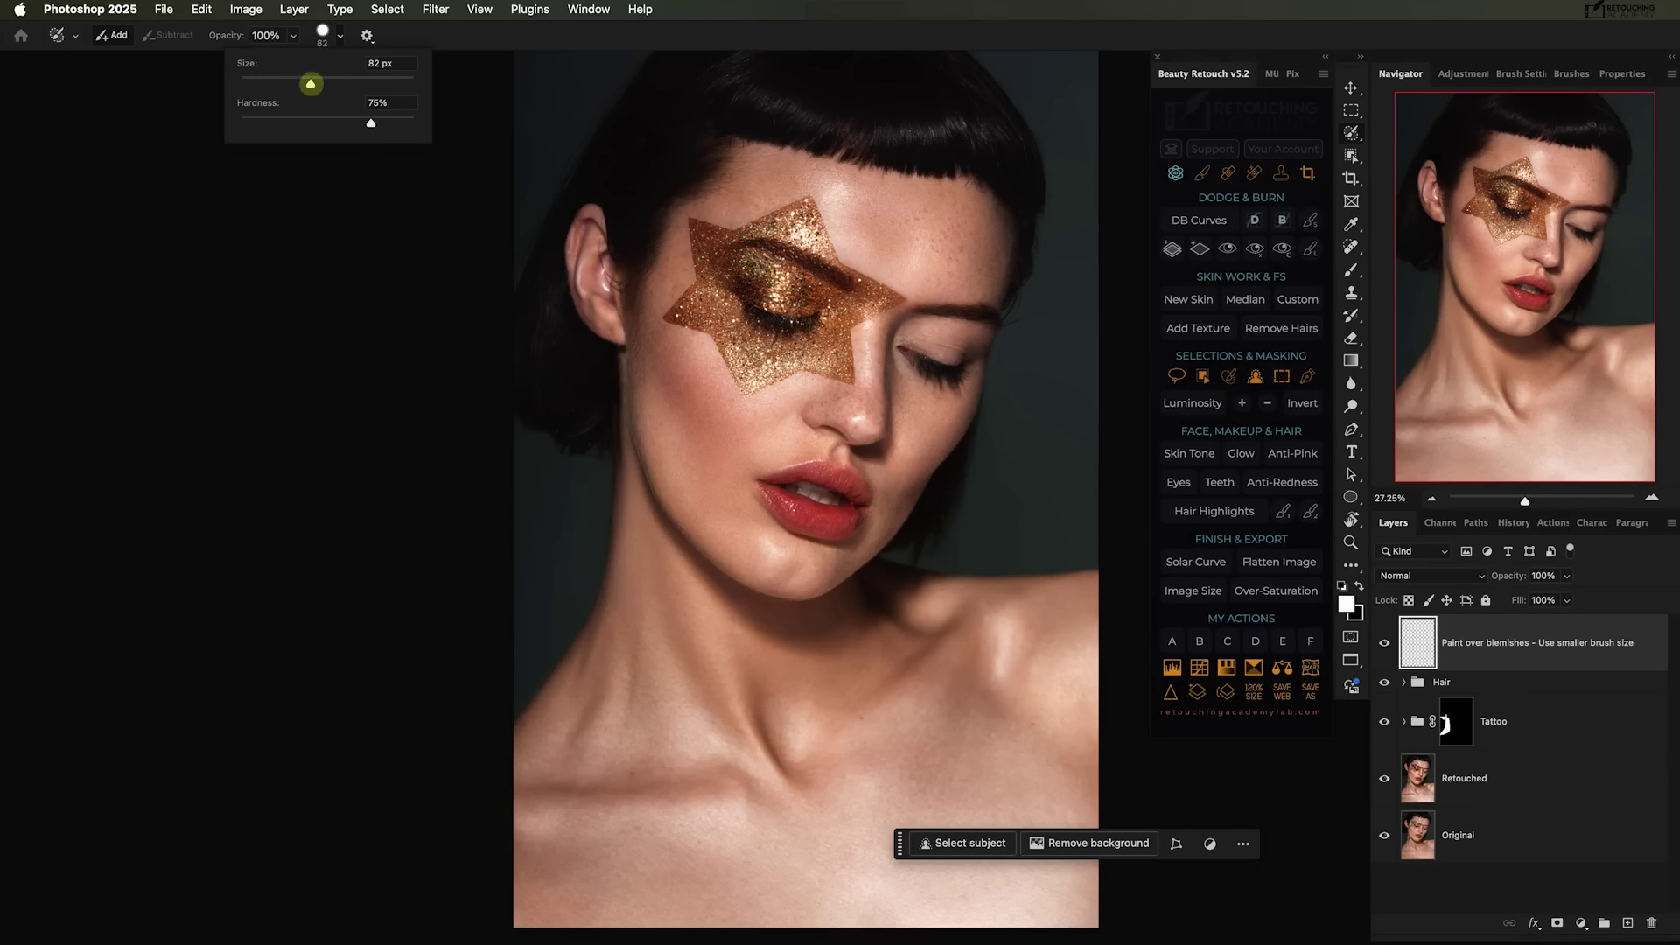
{"action": "left_click_drag", "start_coordinate": [306, 83], "coordinate": [306, 83]}
{"action": "left_click", "coordinate": [535, 706]}
{"action": "mouse_move", "coordinate": [534, 706]}
{"action": "left_mouse_down"}
{"action": "mouse_move", "coordinate": [669, 821]}
{"action": "mouse_move", "coordinate": [784, 839]}
{"action": "mouse_move", "coordinate": [859, 828]}
{"action": "mouse_move", "coordinate": [943, 731]}
{"action": "mouse_move", "coordinate": [954, 570]}
{"action": "left_mouse_up"}
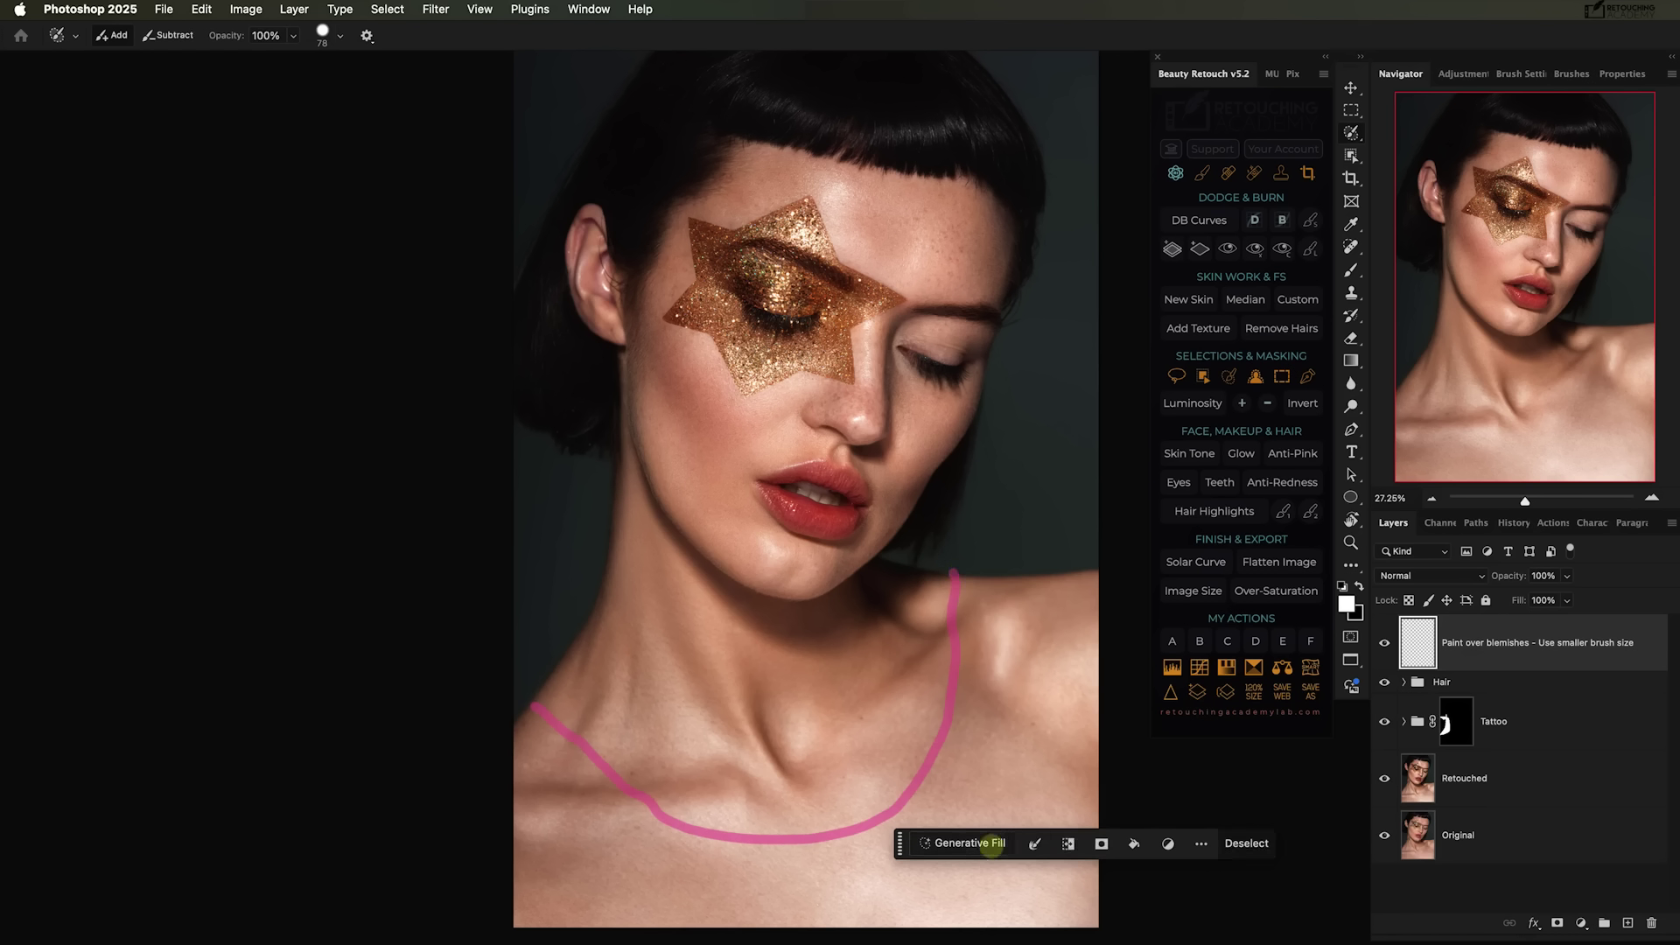
Run Generative Fill on the curved selection with the prompt "fine golden necklace".
{"action": "left_click", "coordinate": [987, 843]}
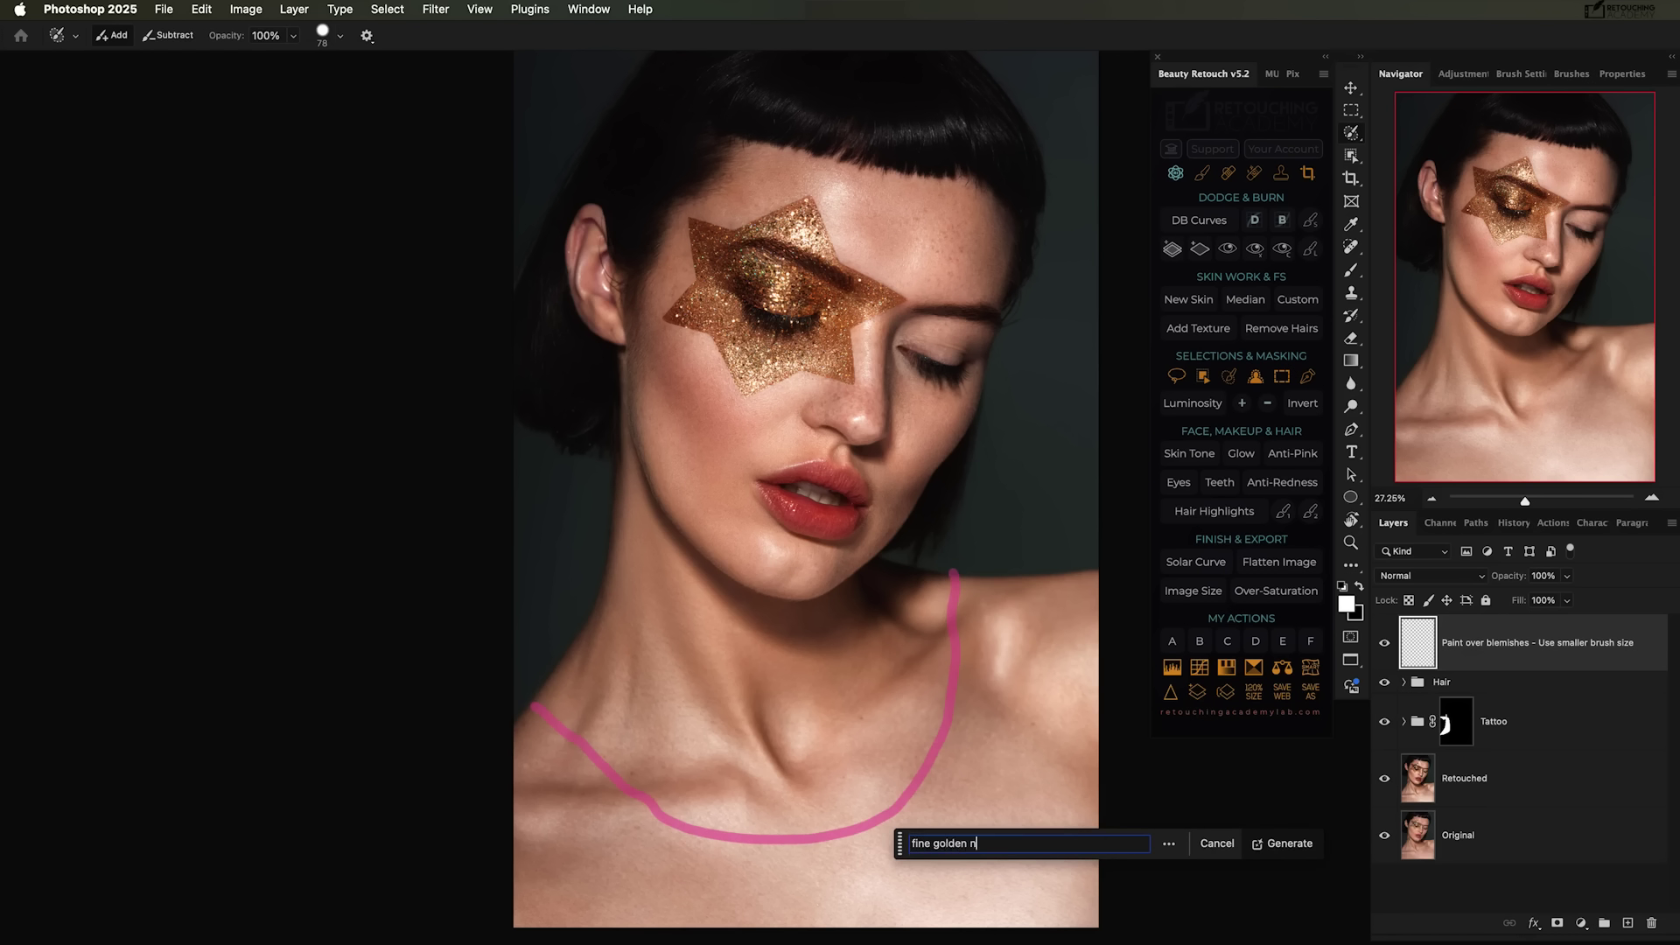
{"action": "type", "text": "fine golden necklace"}
{"action": "key", "text": "Return"}
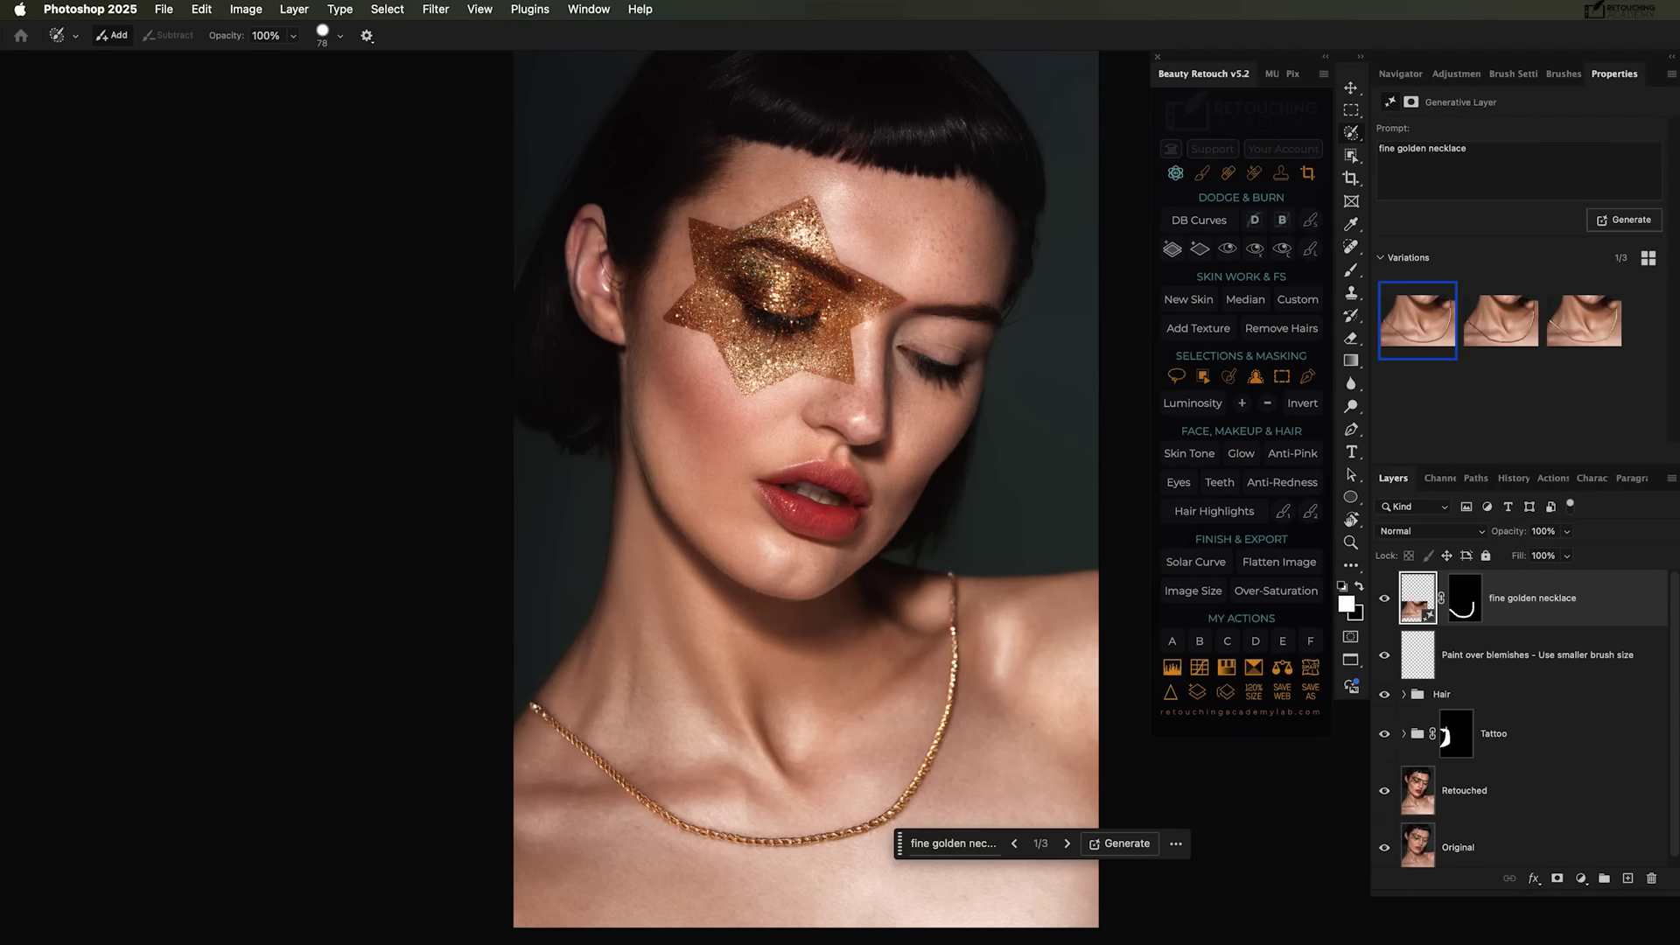
Compare the three generated necklace variations and enhance the detail of the second one.
{"action": "left_click", "coordinate": [1521, 332]}
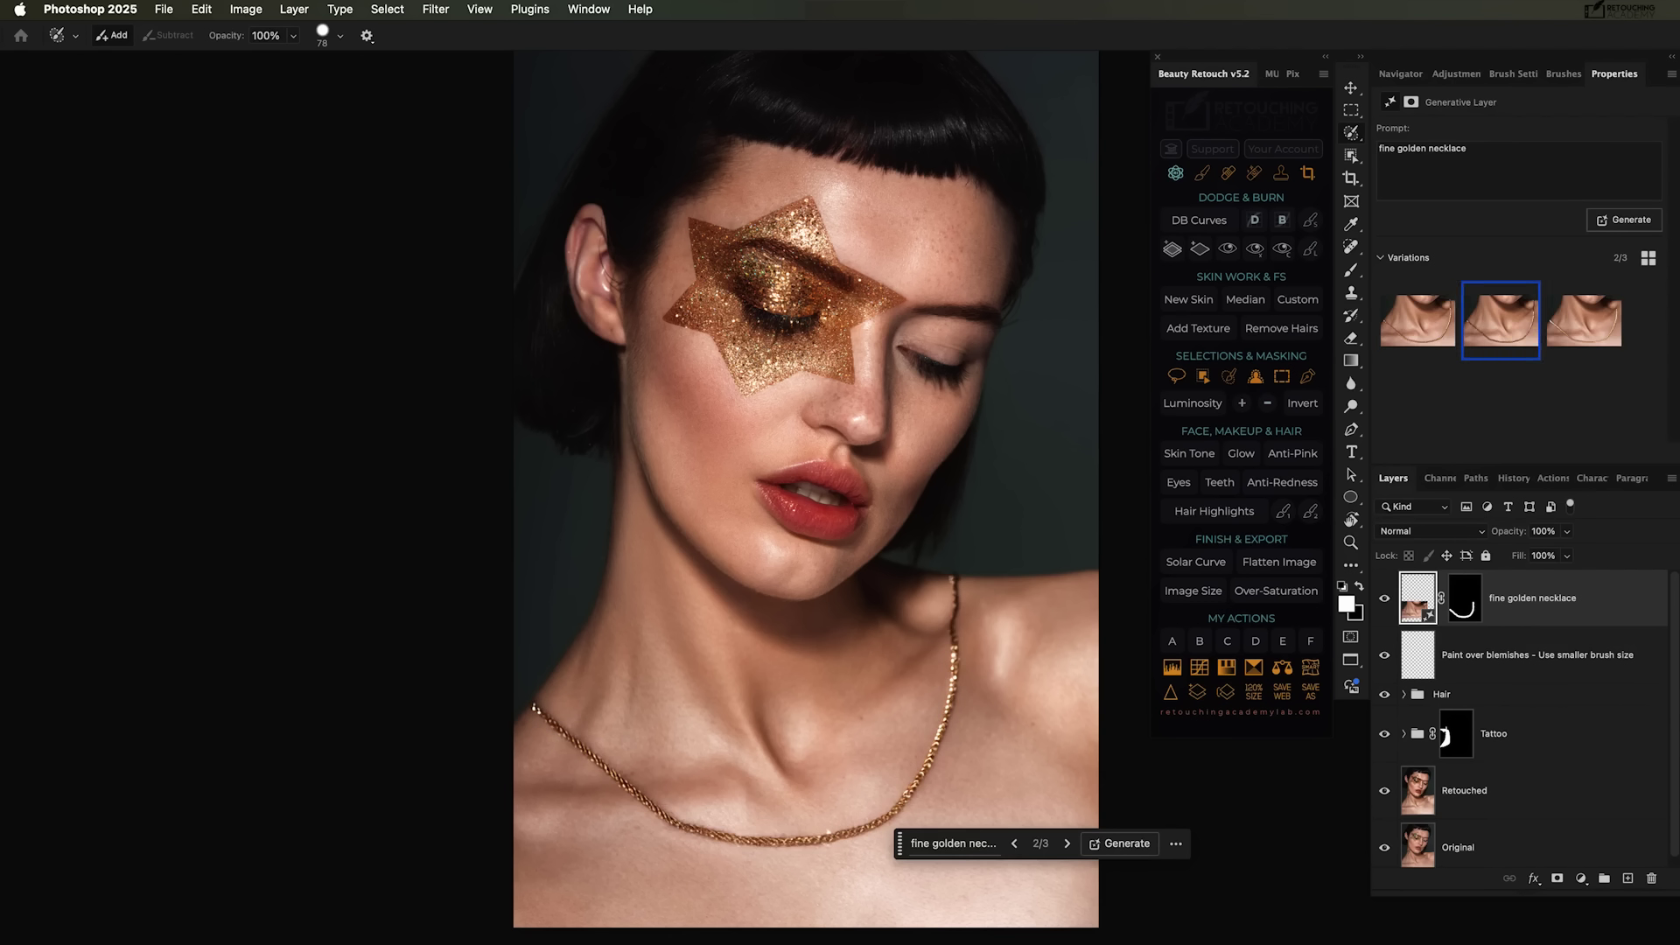
{"action": "left_click", "coordinate": [1586, 333]}
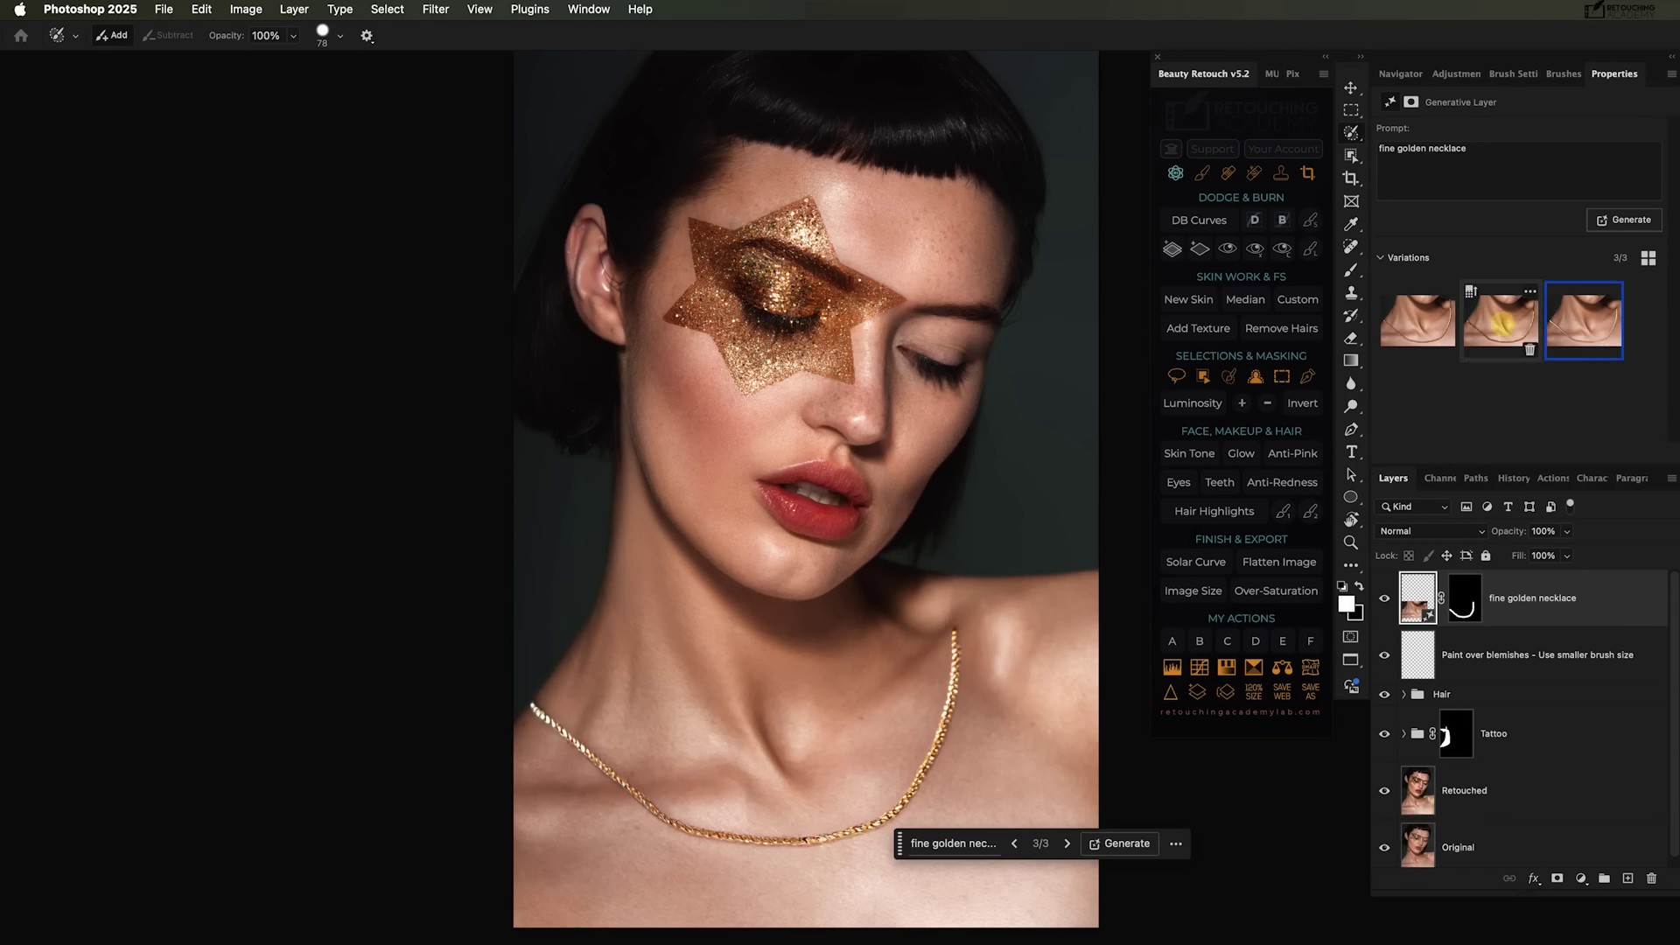
{"action": "left_click", "coordinate": [1503, 325]}
{"action": "left_click", "coordinate": [1420, 330]}
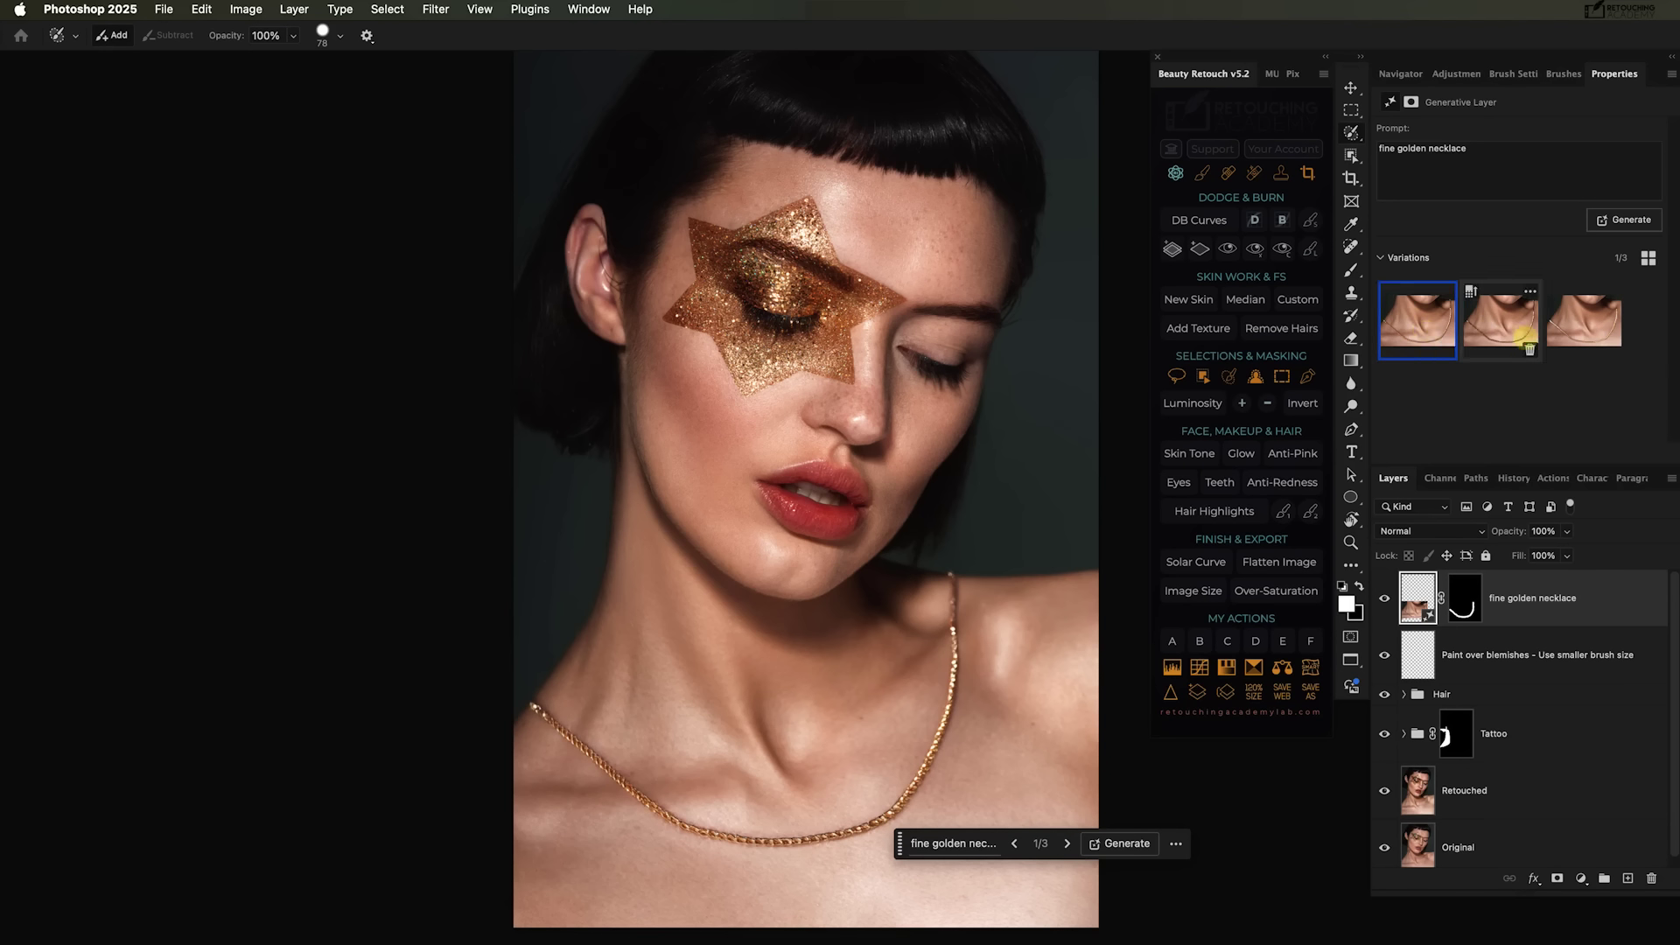
{"action": "left_click", "coordinate": [1505, 326]}
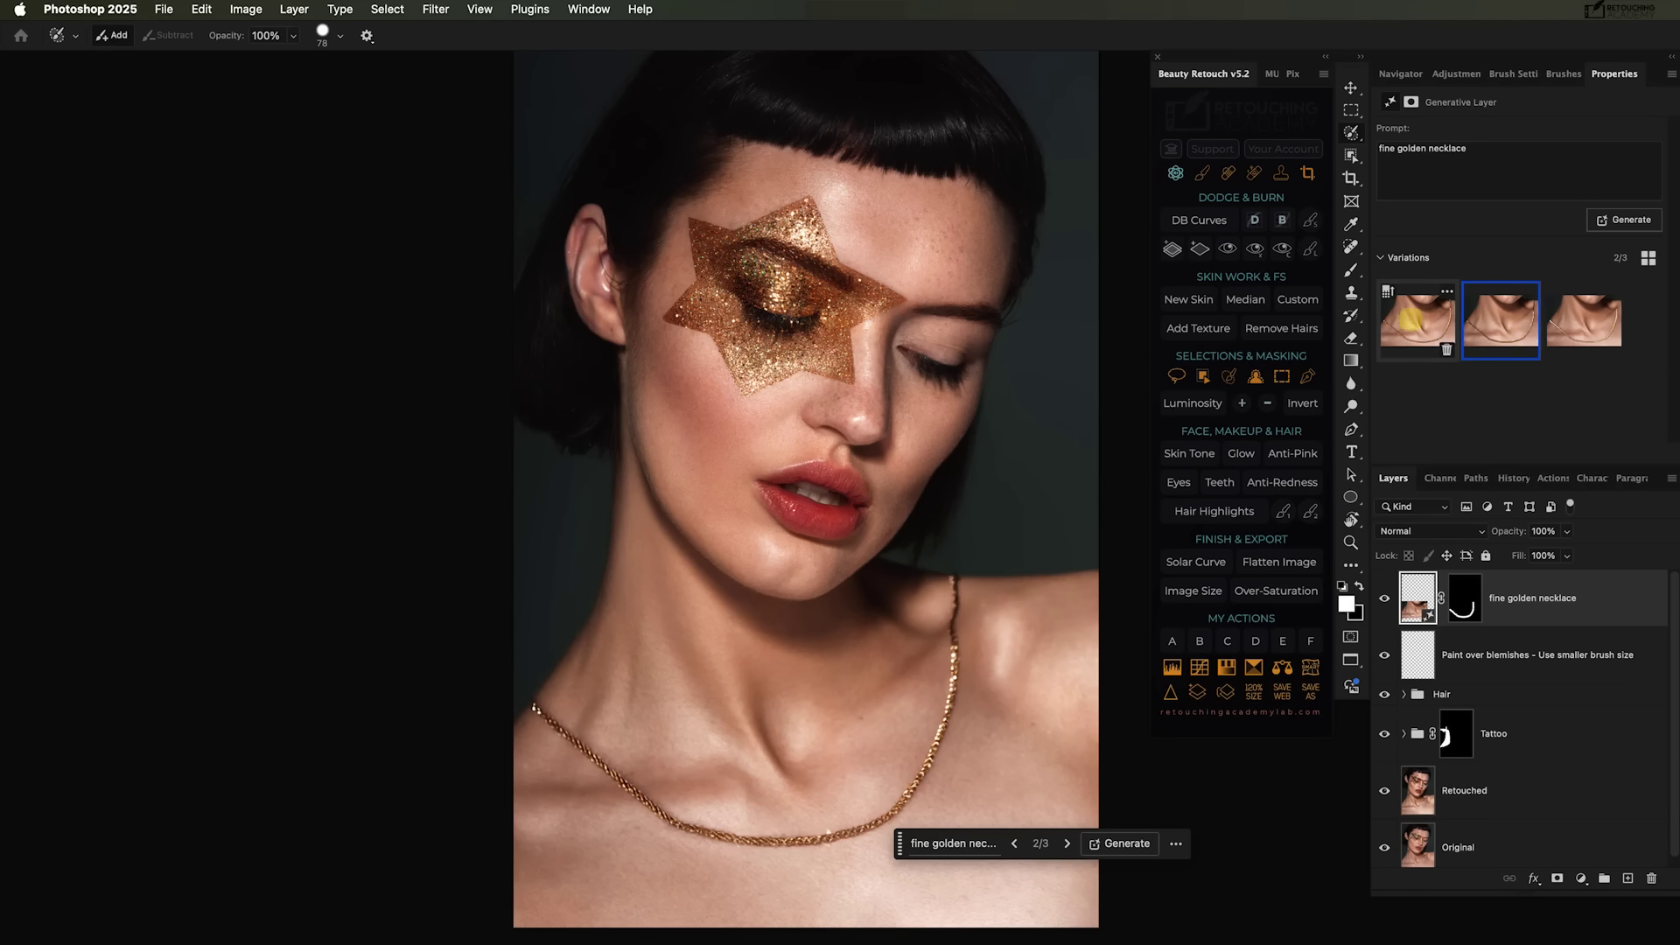
{"action": "left_click", "coordinate": [1430, 321]}
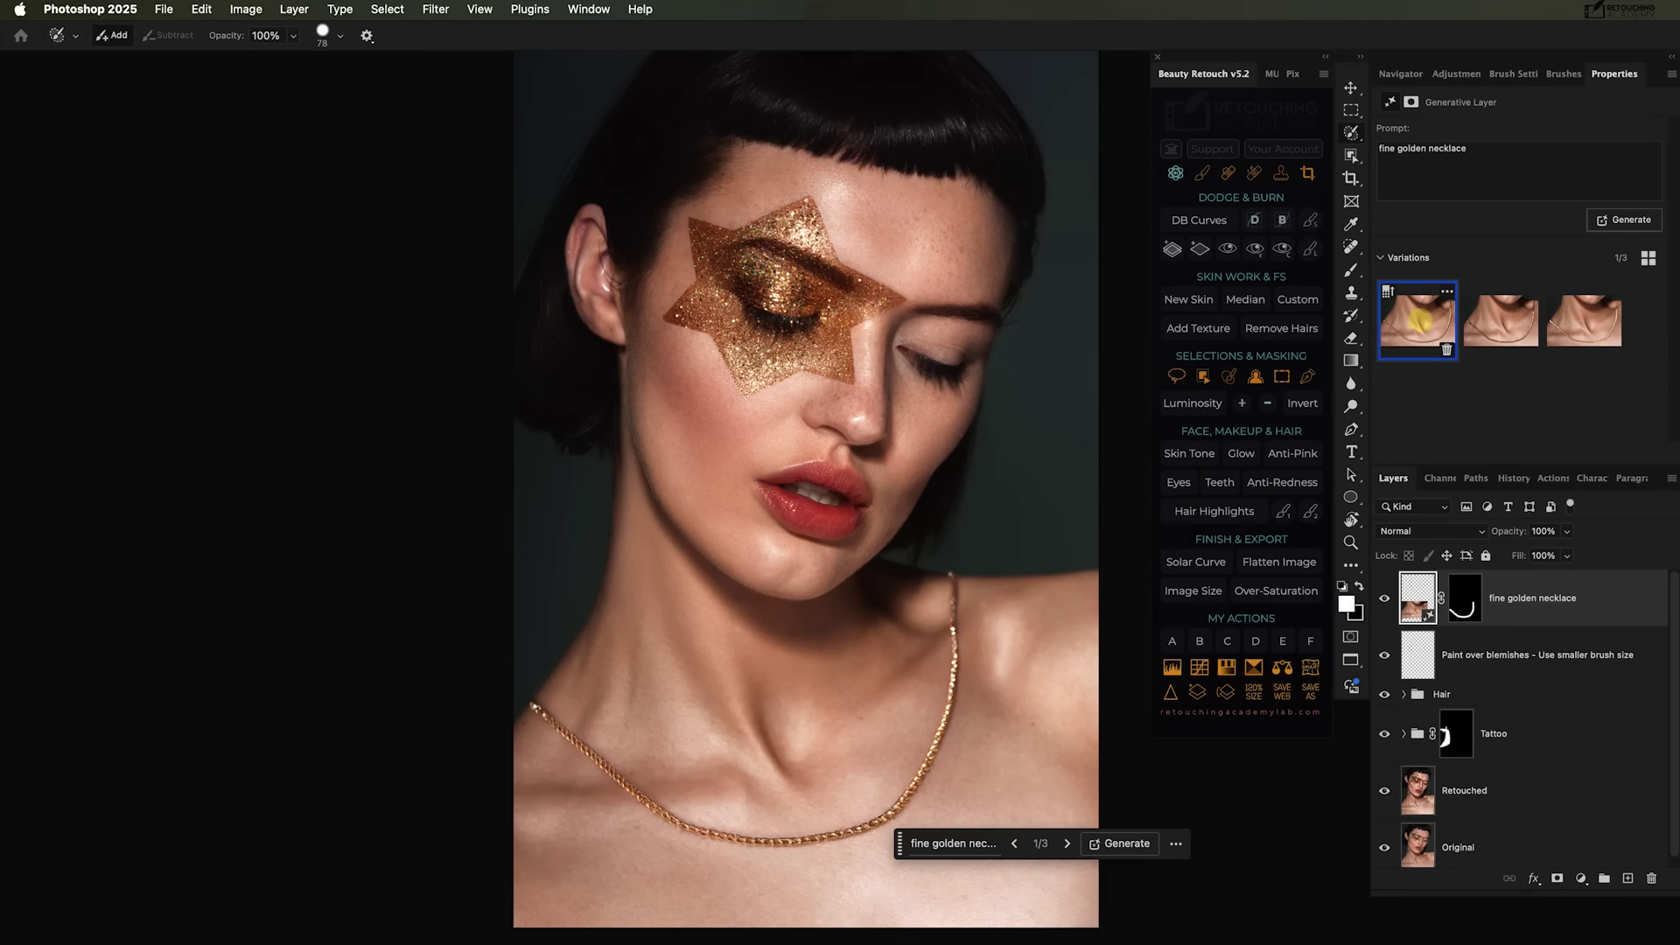
{"action": "left_click", "coordinate": [1518, 324]}
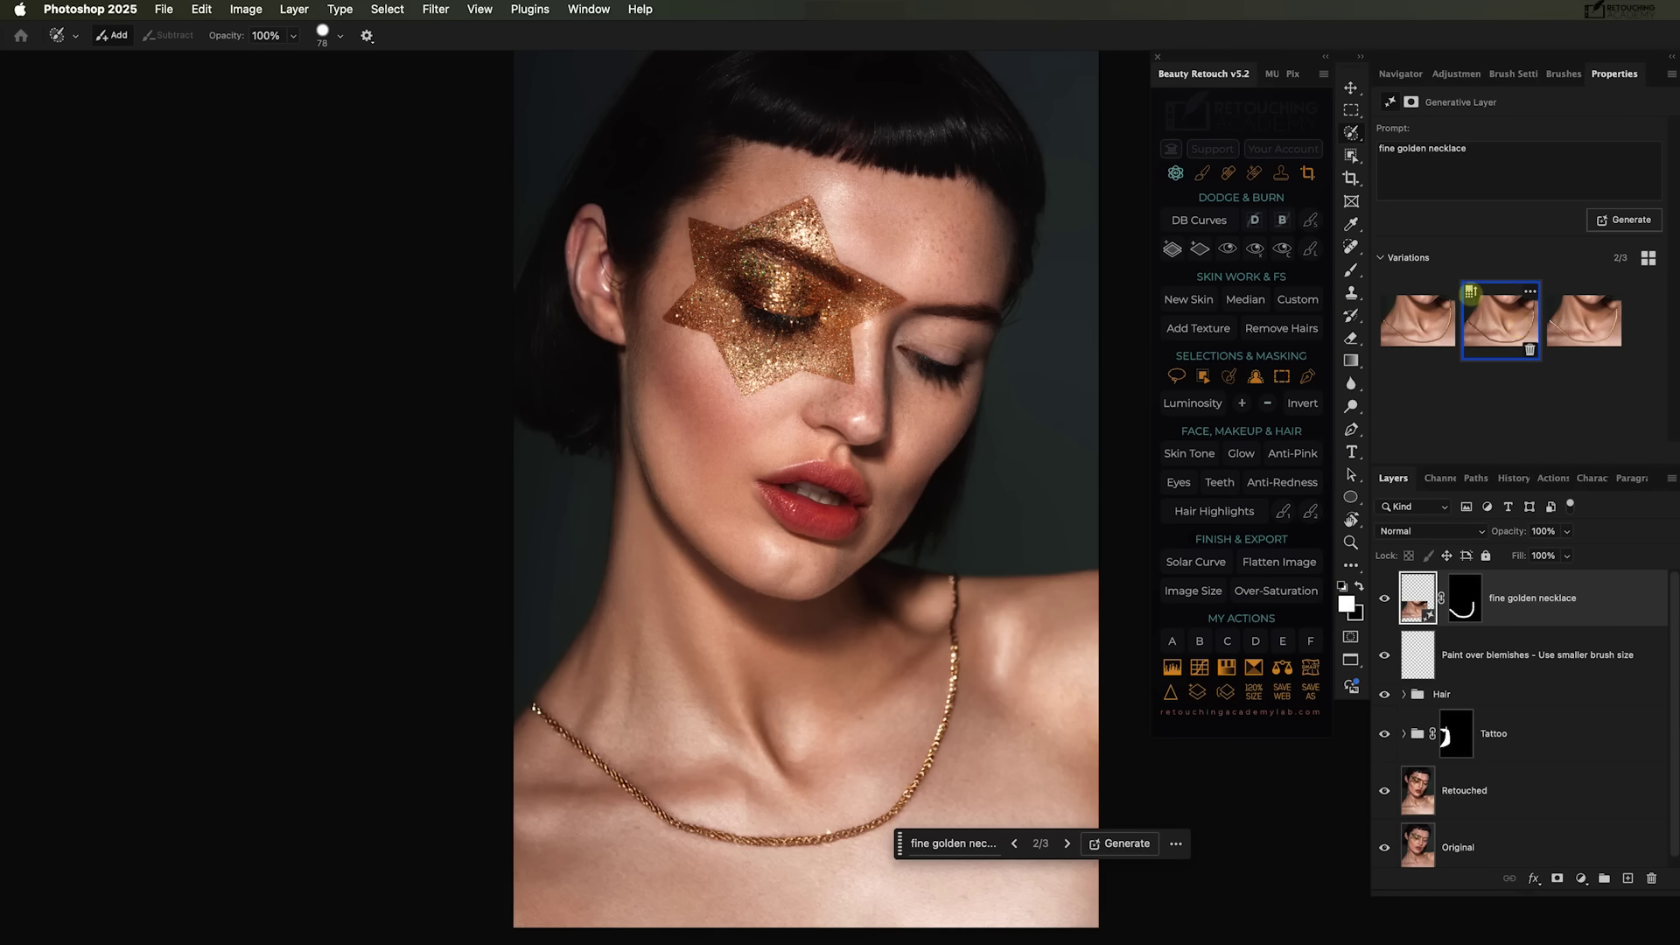
{"action": "left_click", "coordinate": [1471, 292]}
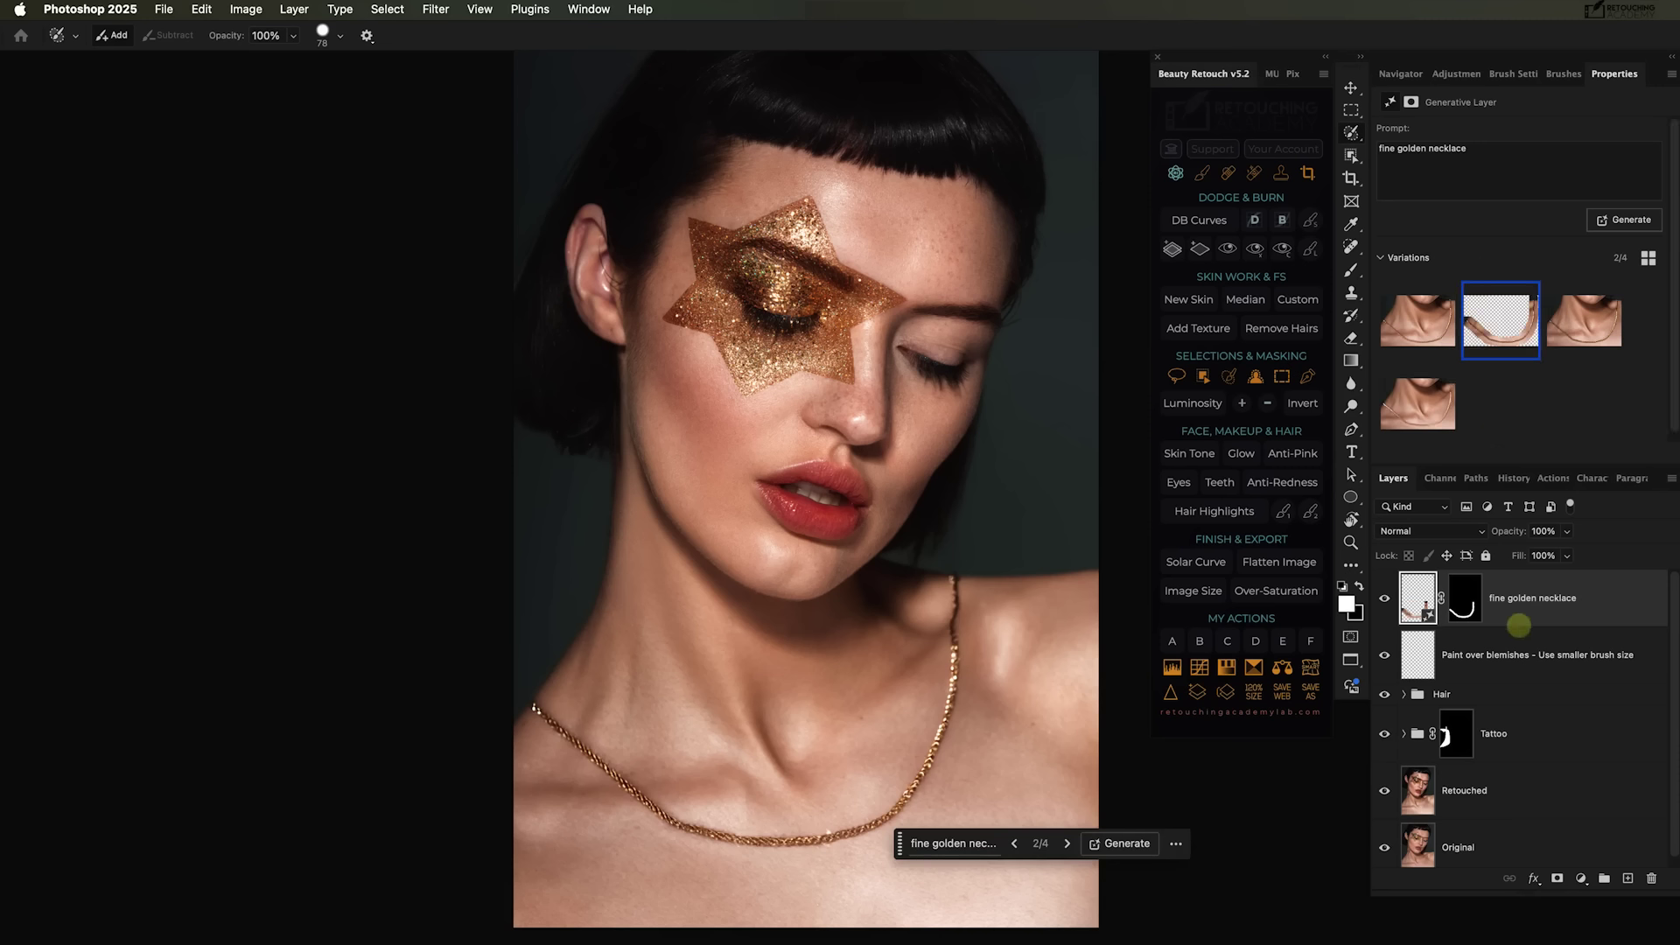
Rasterize the fine golden necklace layer and apply its layer mask.
{"action": "right_click", "coordinate": [1524, 605]}
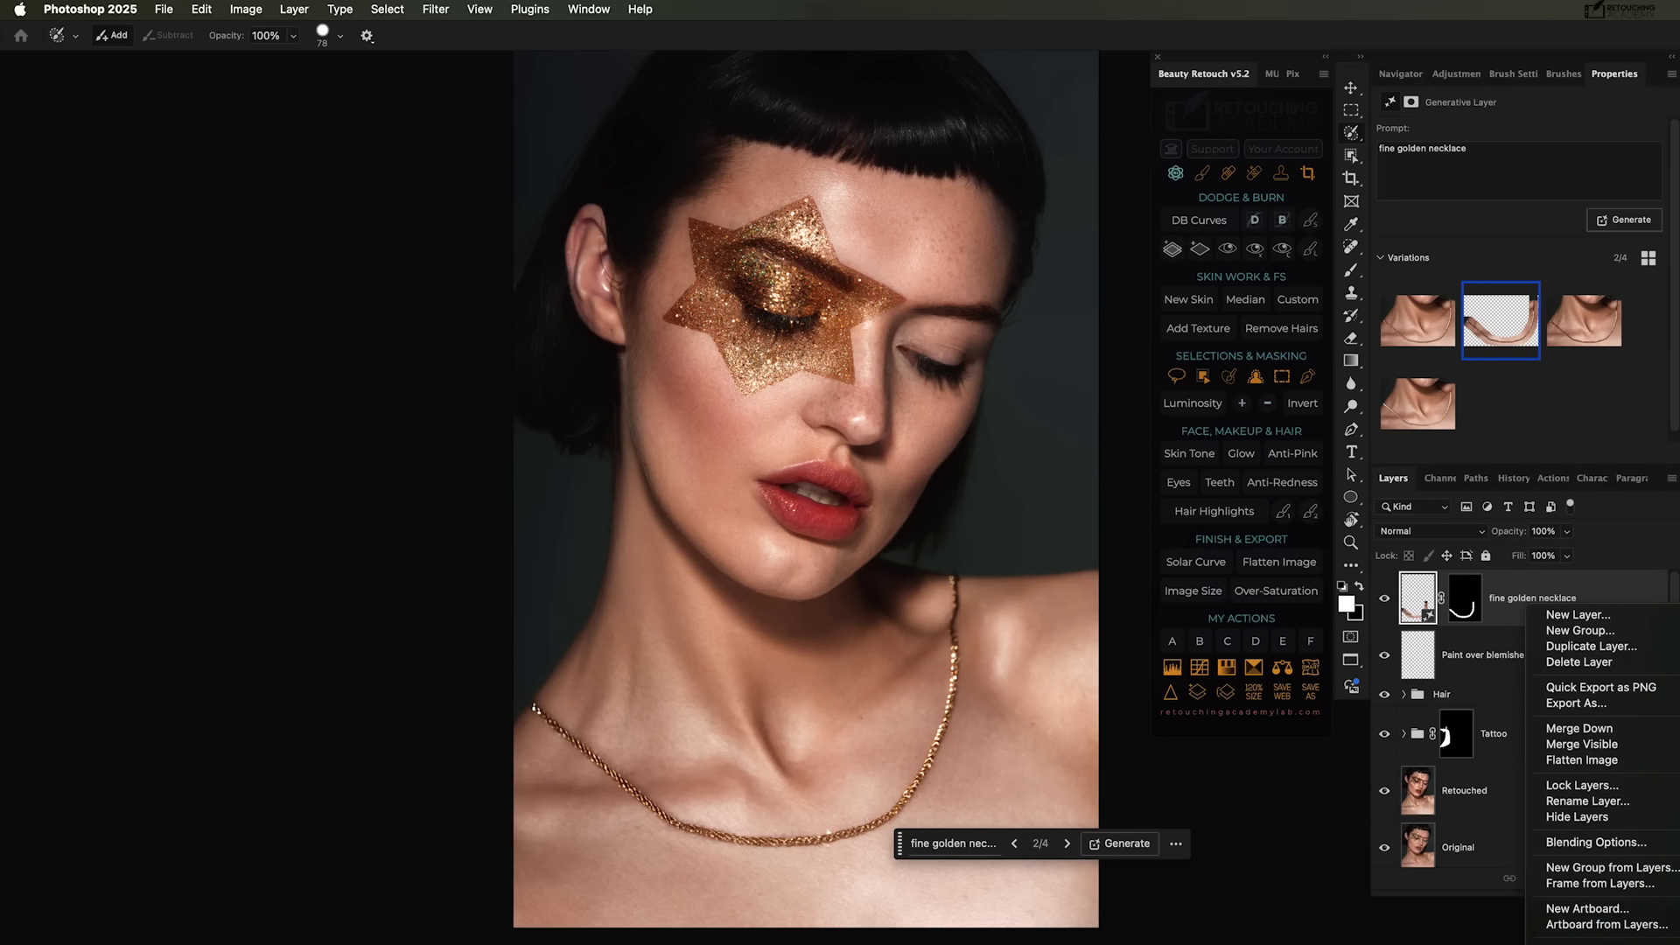
{"action": "left_click", "coordinate": [1592, 940]}
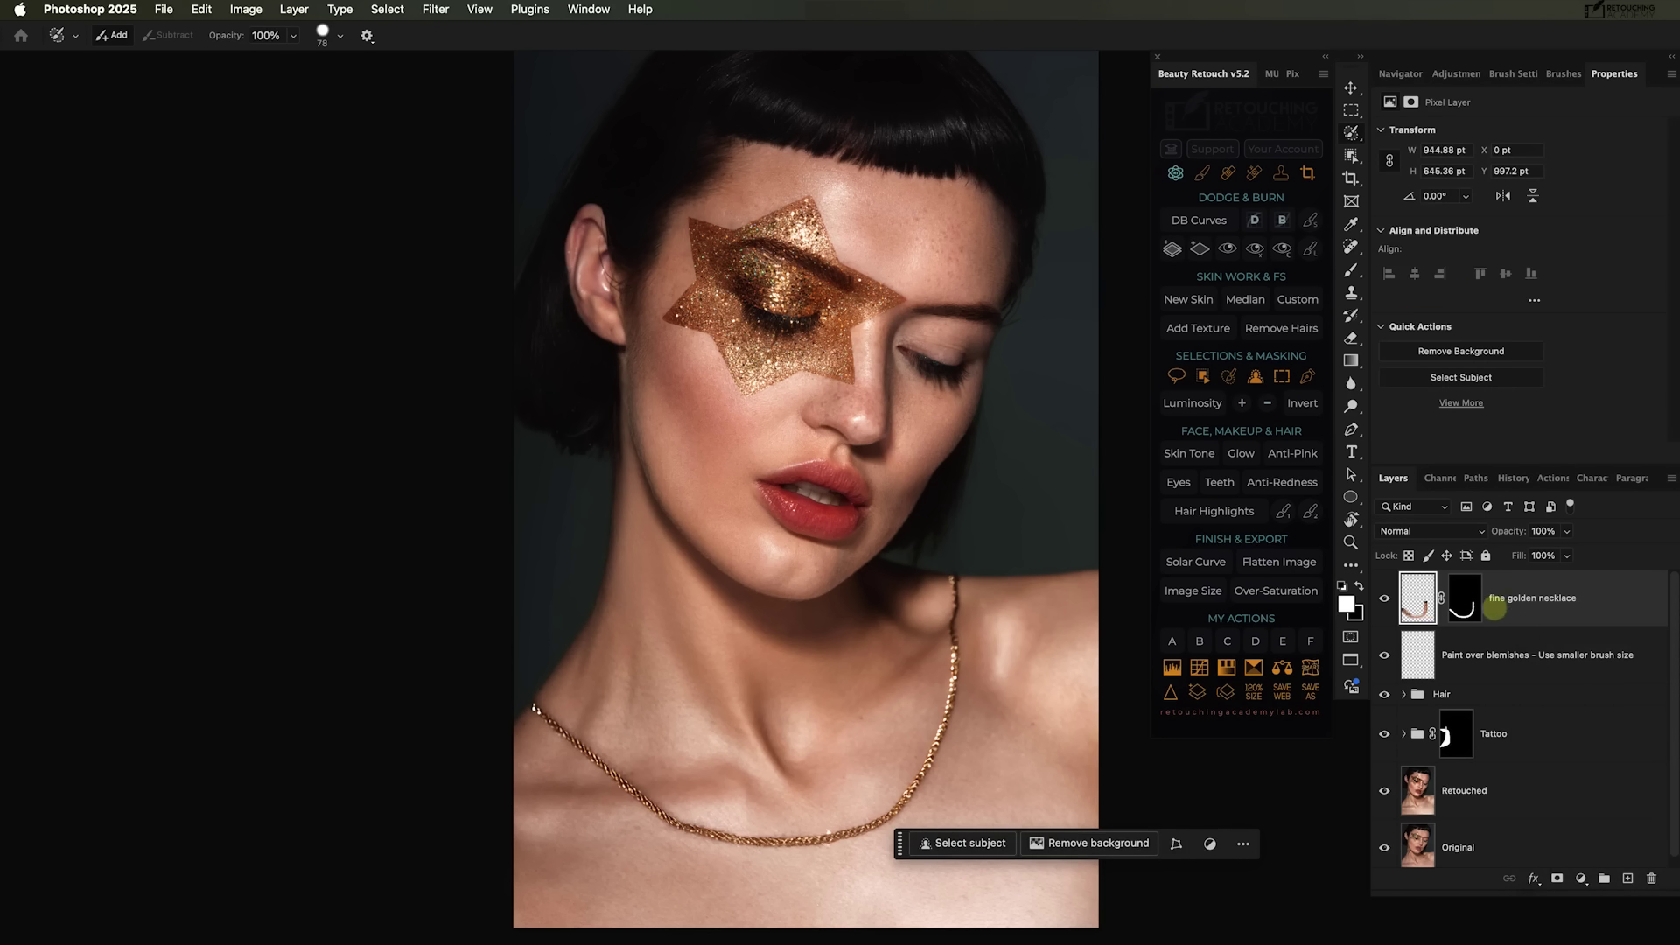
{"action": "right_click", "coordinate": [1462, 600]}
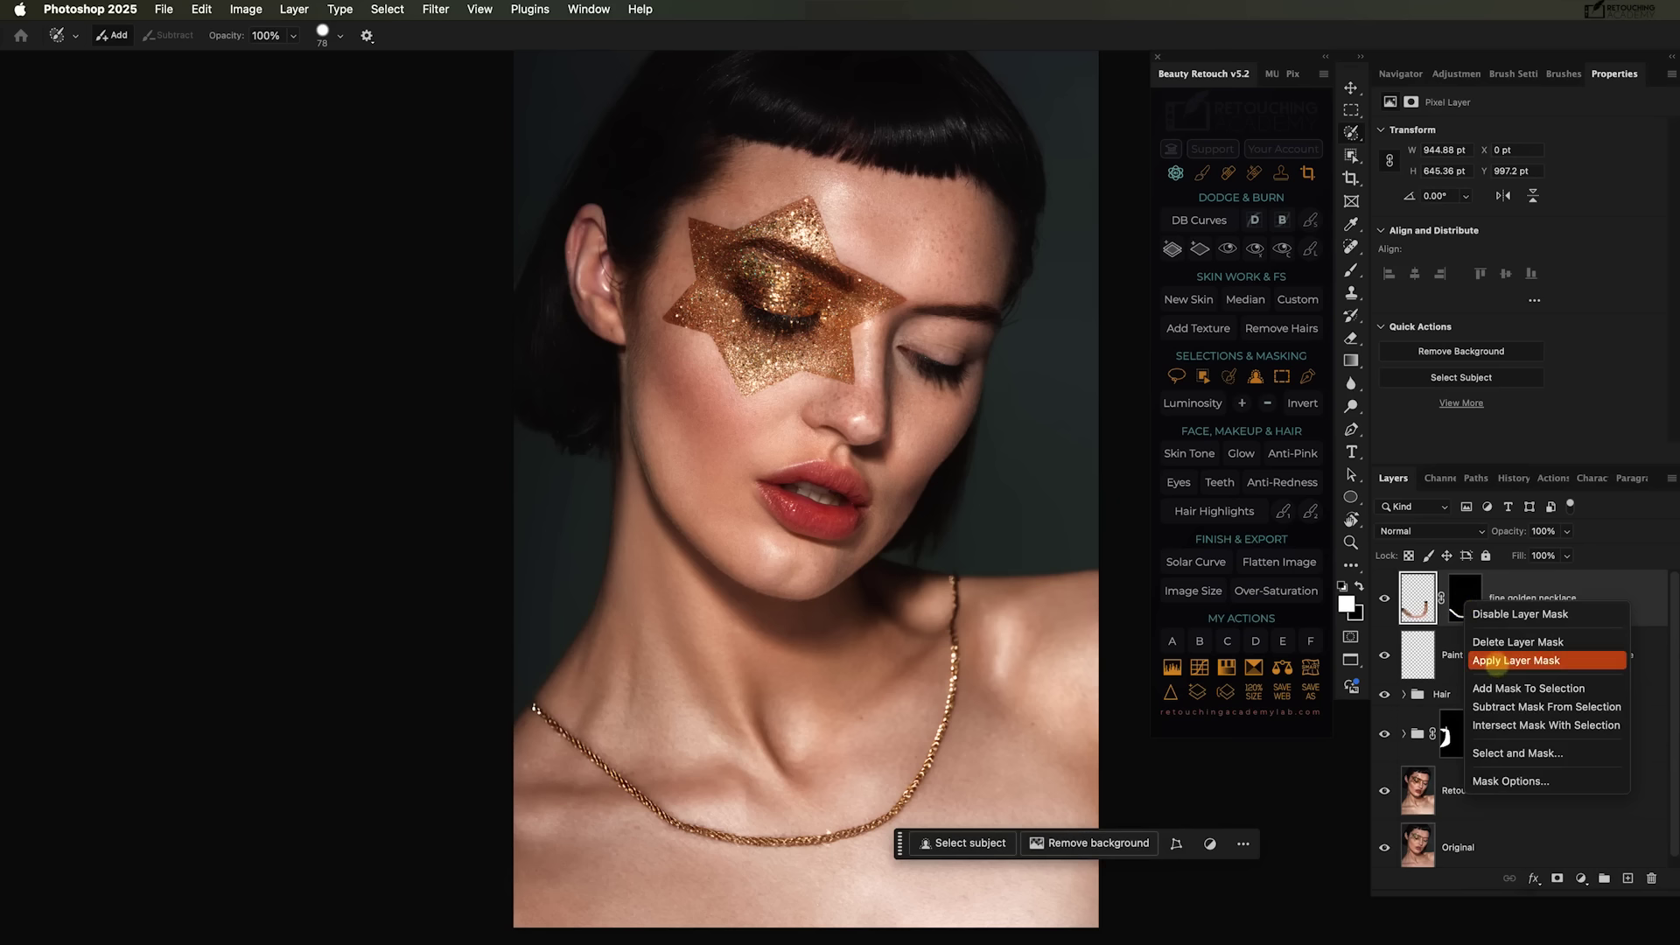
{"action": "left_click", "coordinate": [1494, 662]}
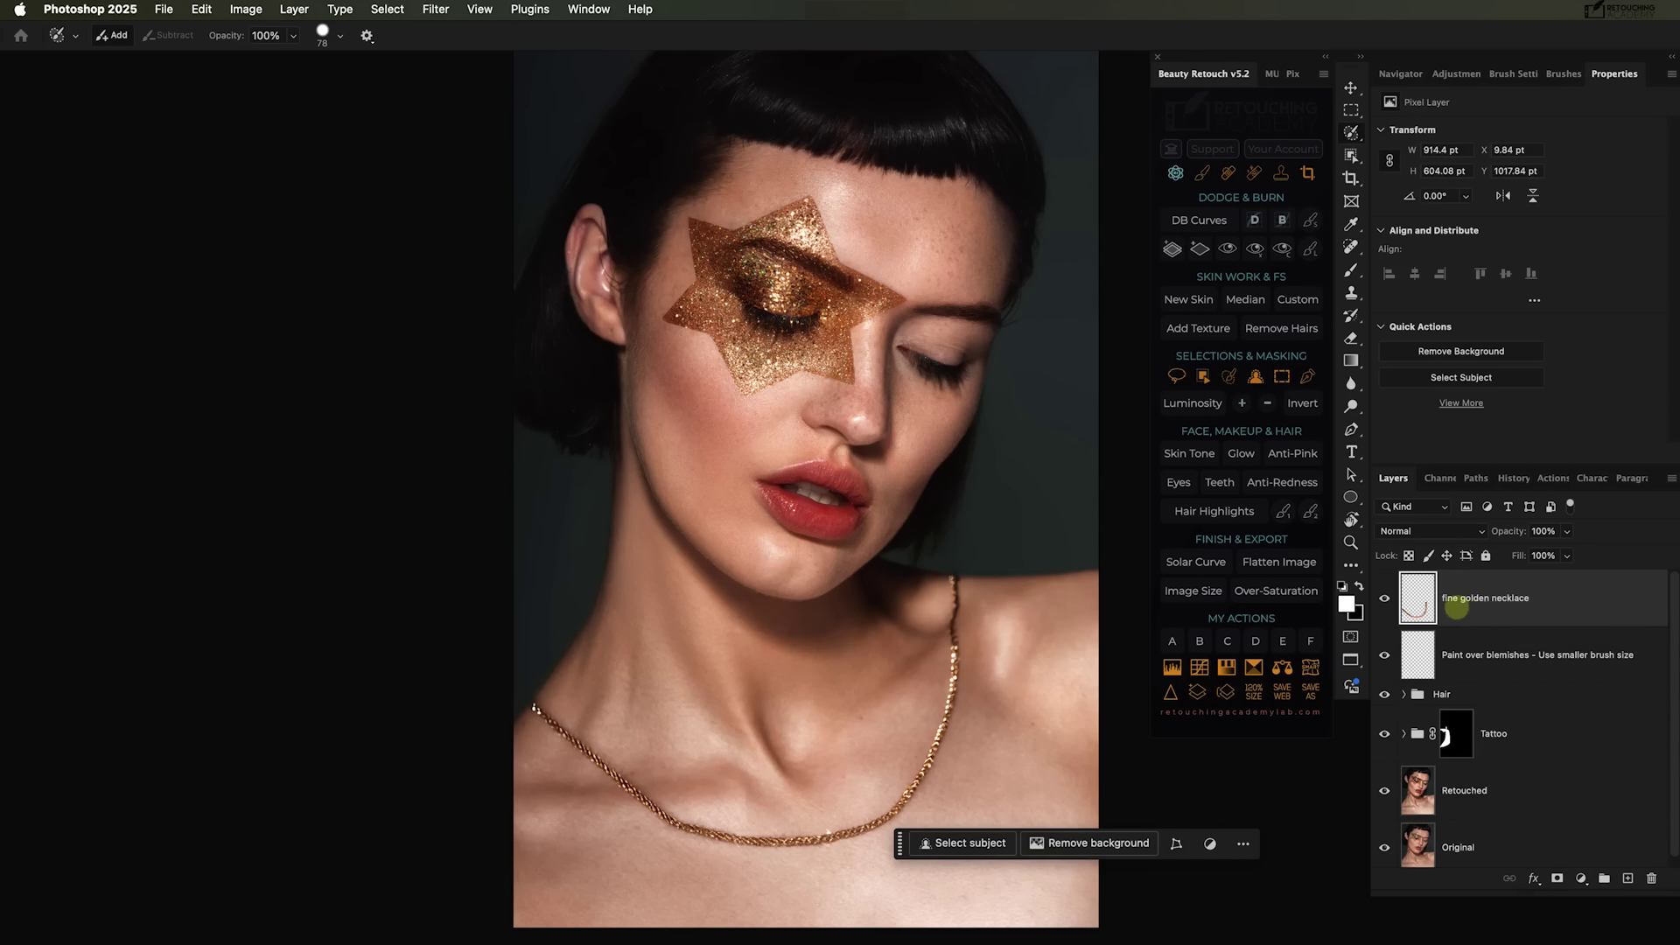
Hide the fine golden necklace layer and add a new blemish layer above it.
{"action": "left_click", "coordinate": [1384, 597]}
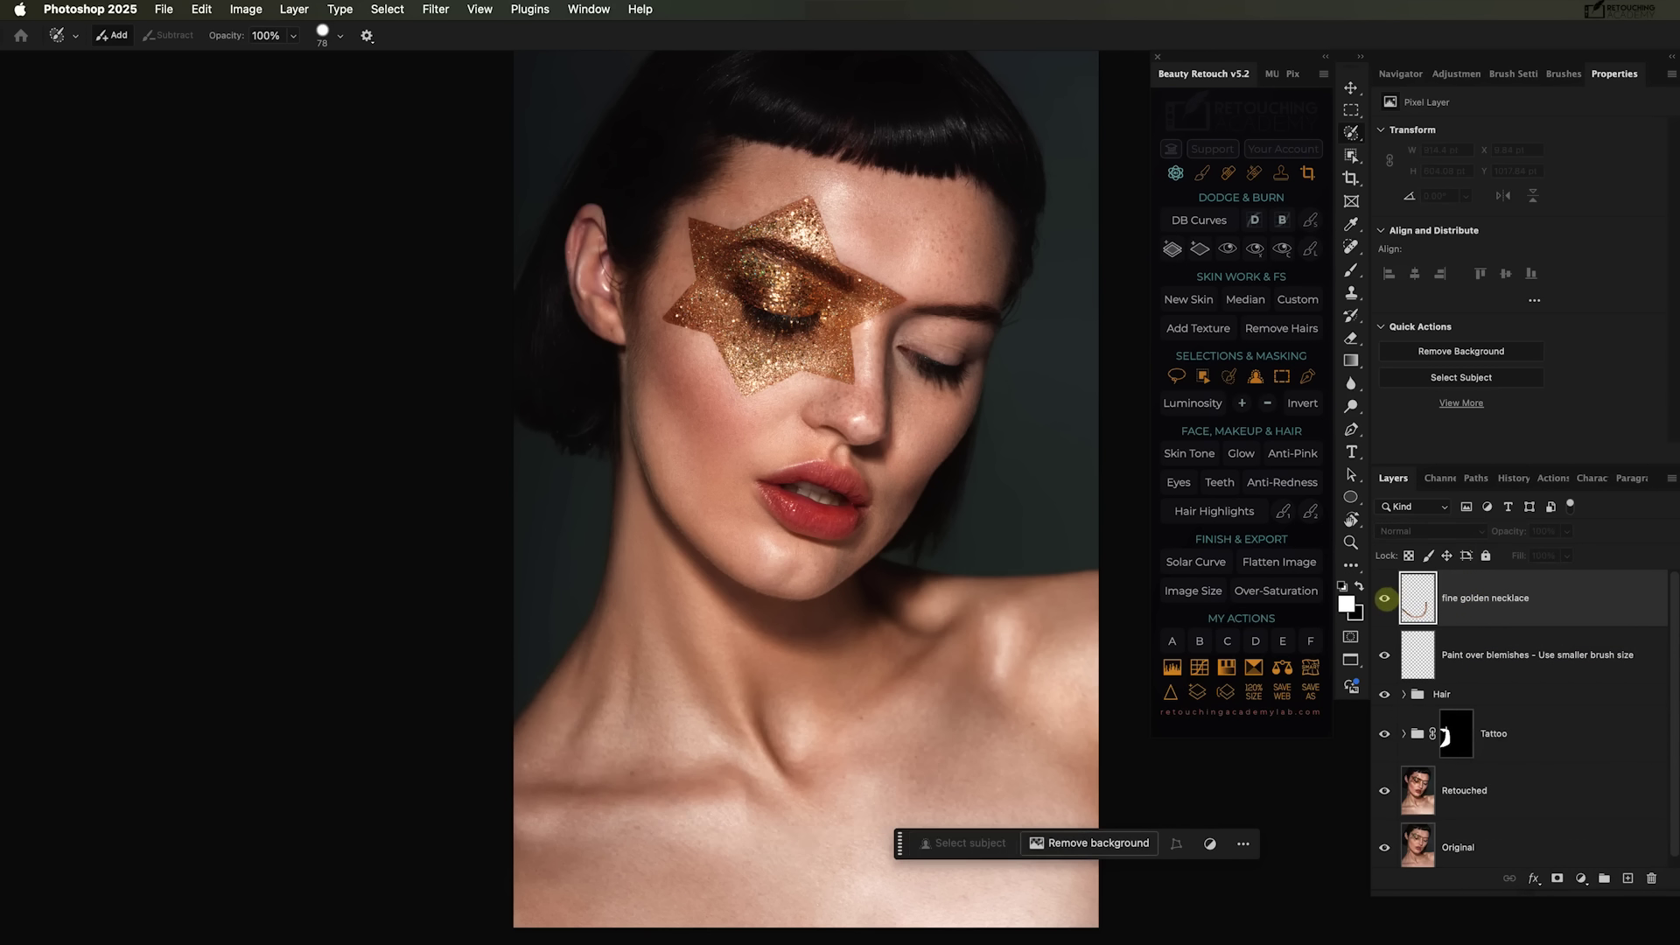
{"action": "left_click", "coordinate": [1384, 597]}
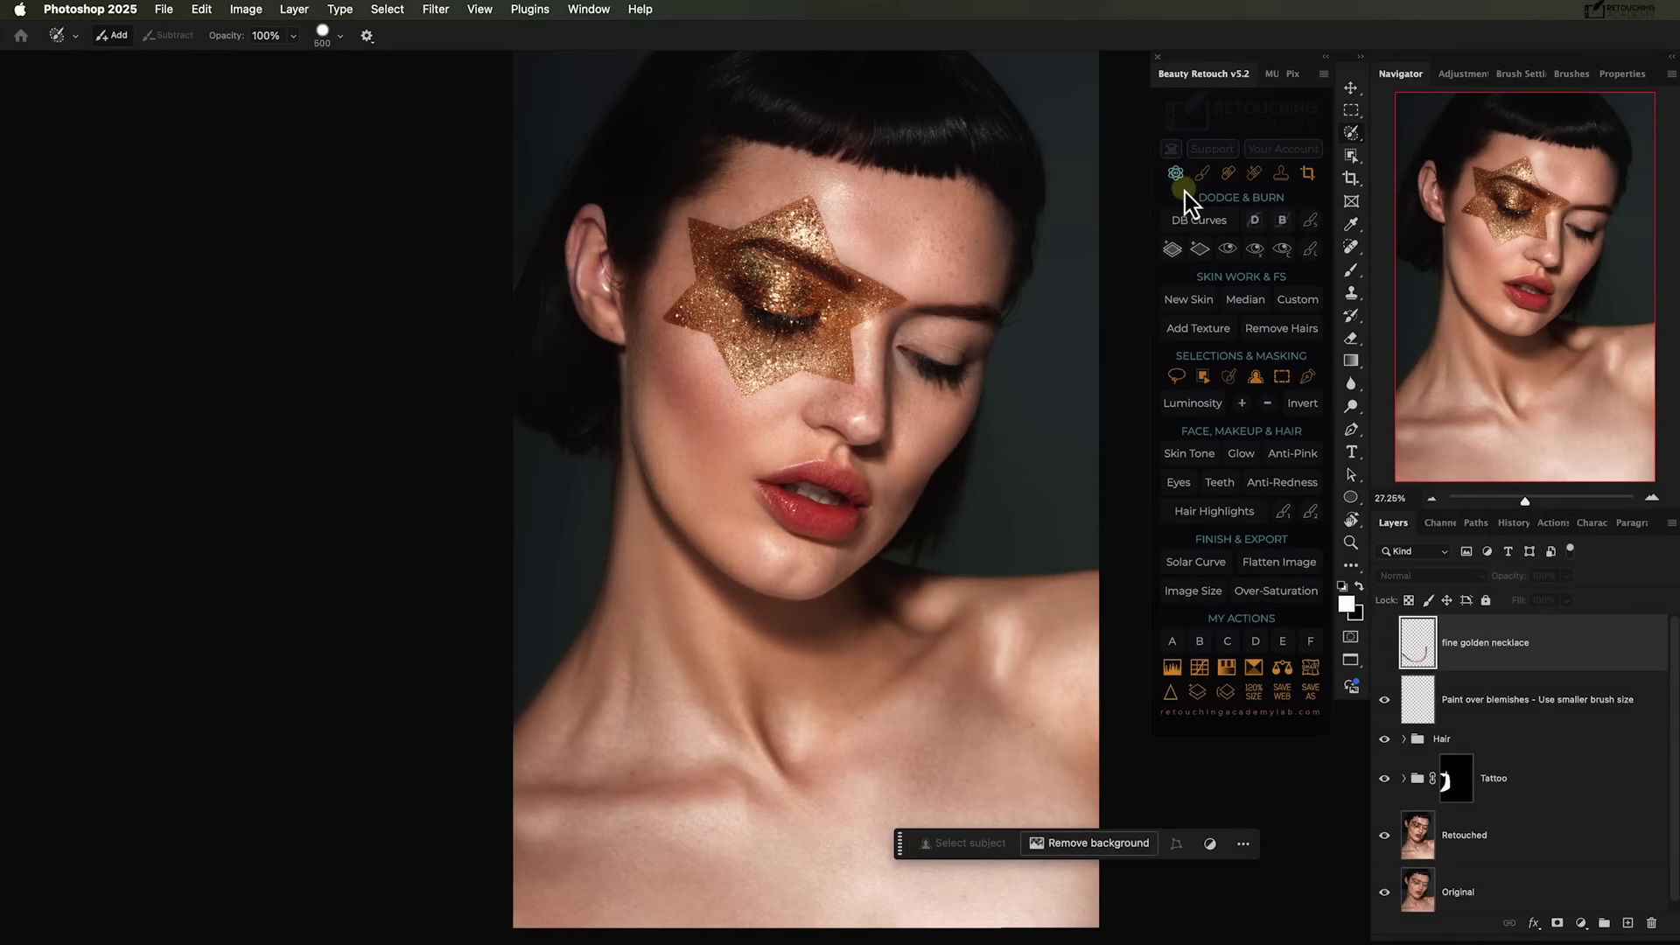
{"action": "left_click", "coordinate": [1175, 174]}
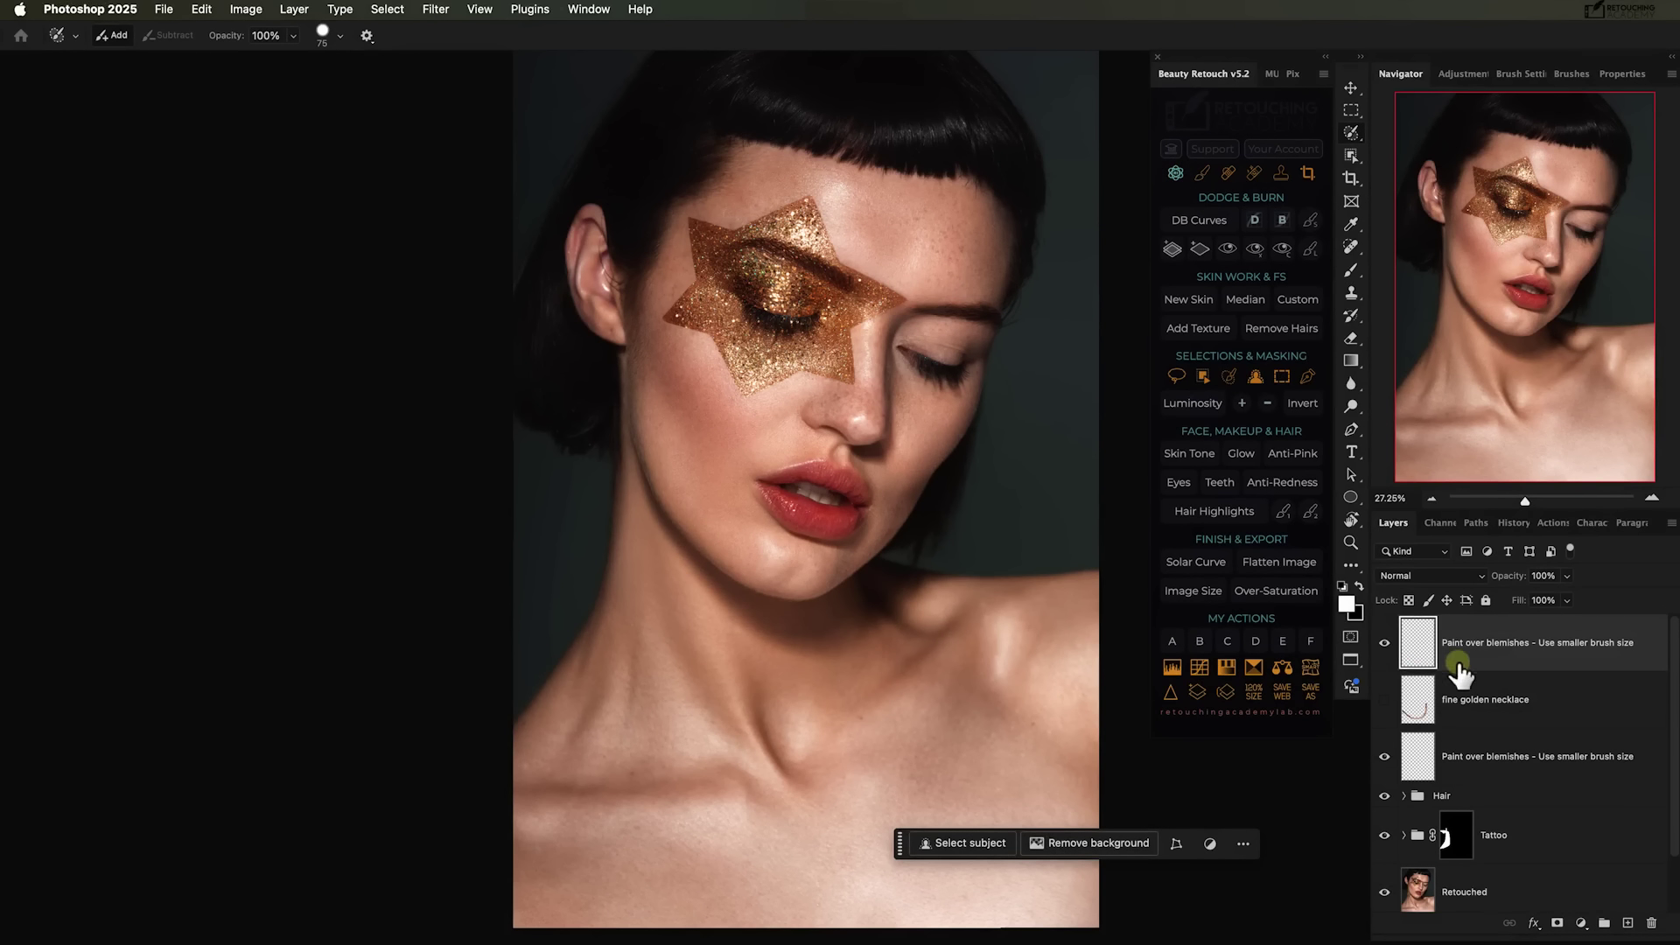
Paint a 410 px brush selection over the lower chest and shoulder and generate a "Golden party dress" in it.
{"action": "left_click", "coordinate": [339, 35]}
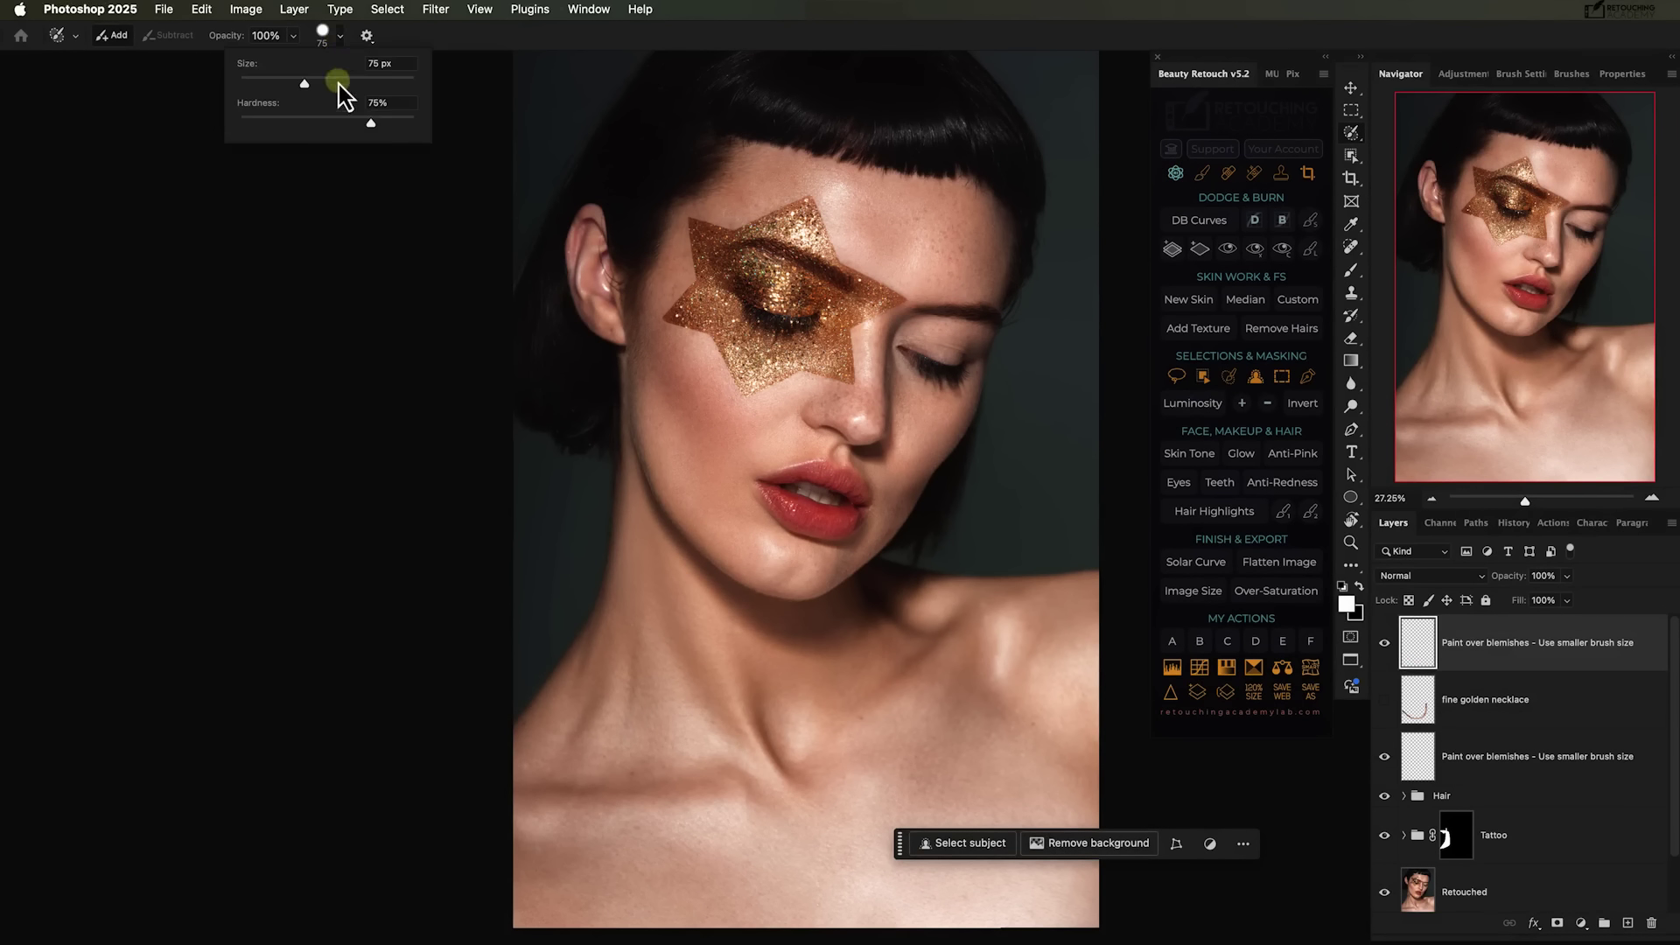
{"action": "left_click_drag", "start_coordinate": [341, 85], "coordinate": [390, 98]}
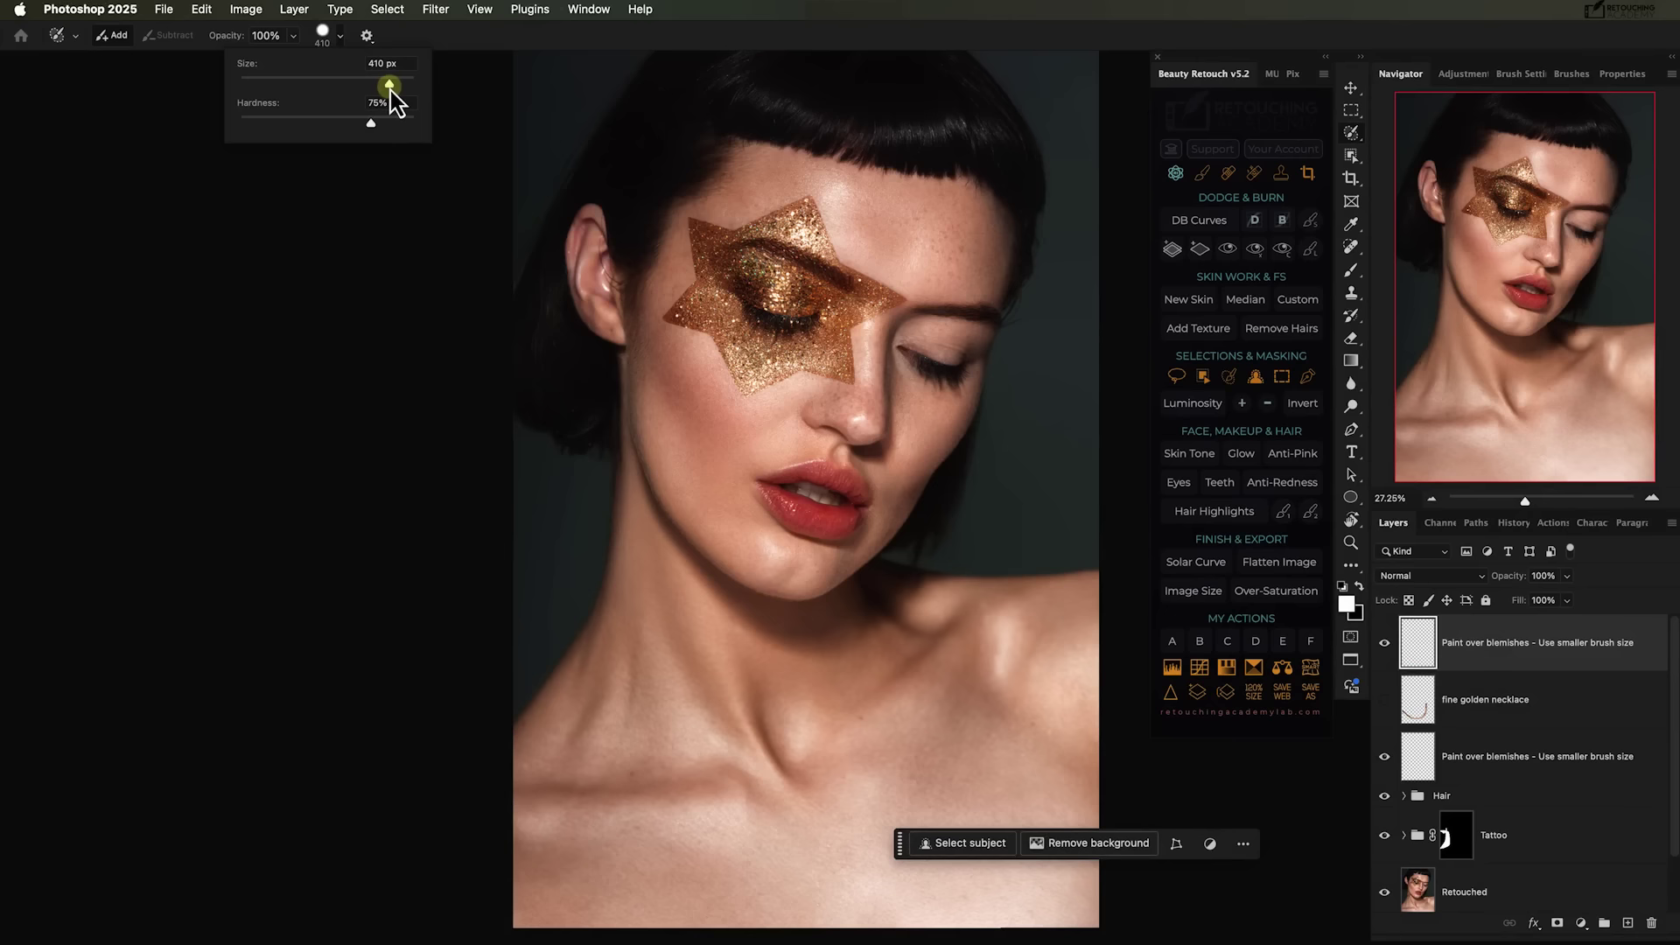
{"action": "mouse_move", "coordinate": [519, 921]}
{"action": "left_mouse_down"}
{"action": "mouse_move", "coordinate": [701, 901]}
{"action": "mouse_move", "coordinate": [679, 892]}
{"action": "mouse_move", "coordinate": [1068, 889]}
{"action": "mouse_move", "coordinate": [1005, 923]}
{"action": "mouse_move", "coordinate": [712, 881]}
{"action": "left_mouse_up"}
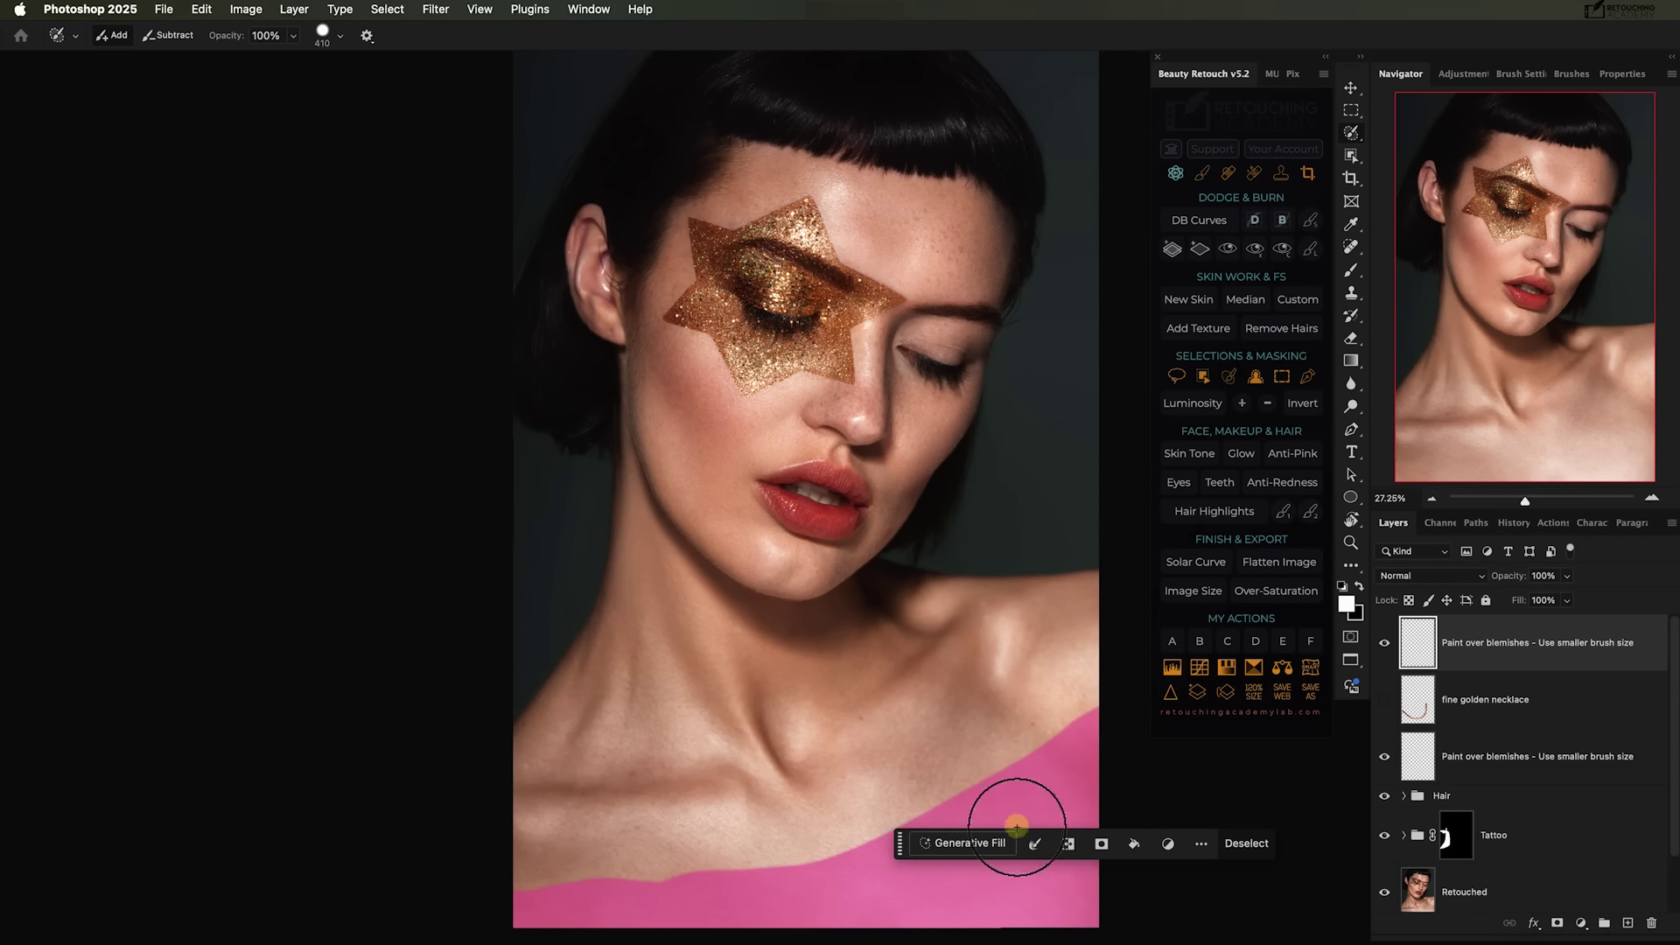
{"action": "left_click", "coordinate": [1012, 843]}
{"action": "type", "text": "Golden party dr..."}
{"action": "key", "text": "Return"}
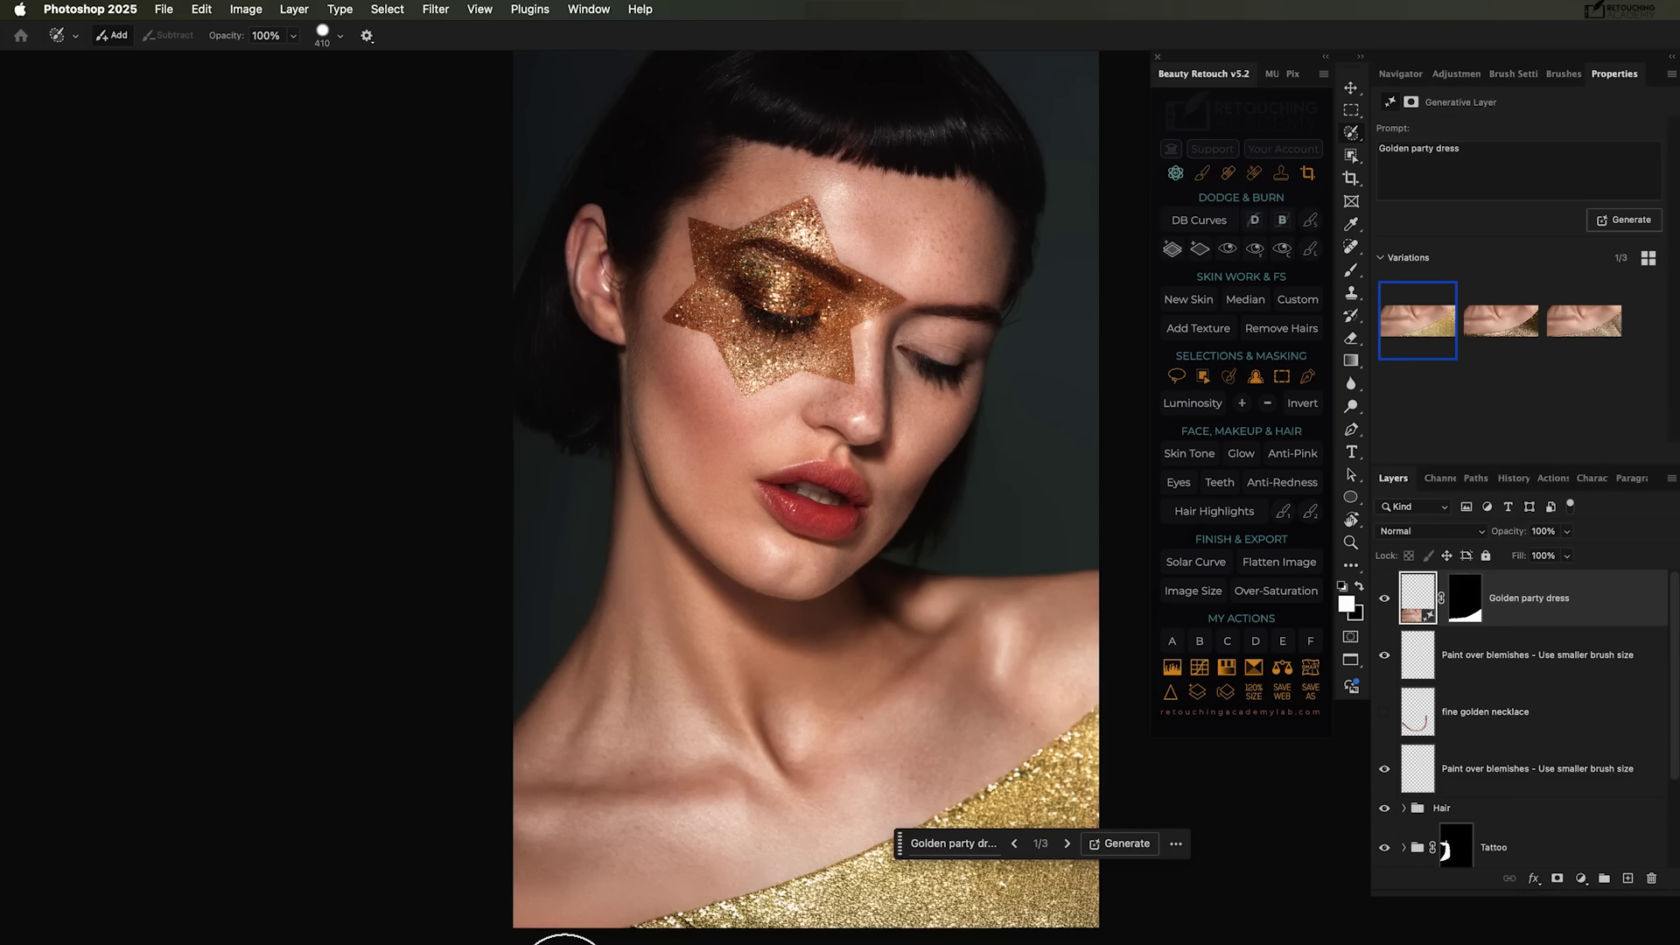
Compare the three generated dress variations and enhance the detail of the second one.
{"action": "left_click", "coordinate": [1513, 338]}
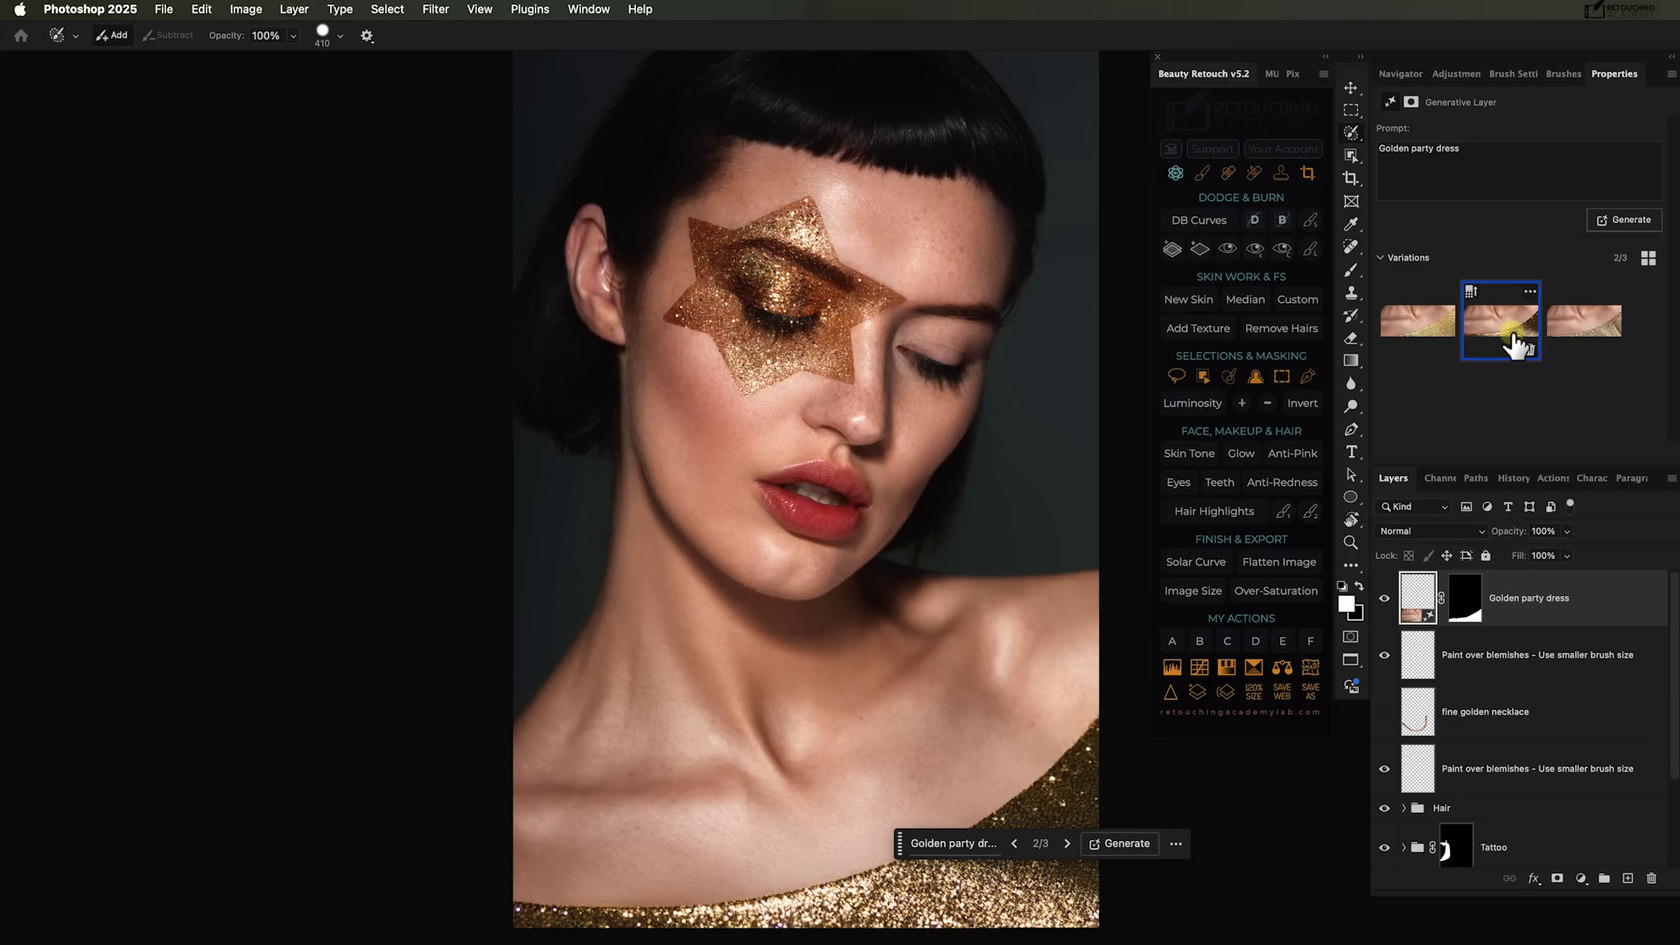
{"action": "left_click", "coordinate": [1579, 339]}
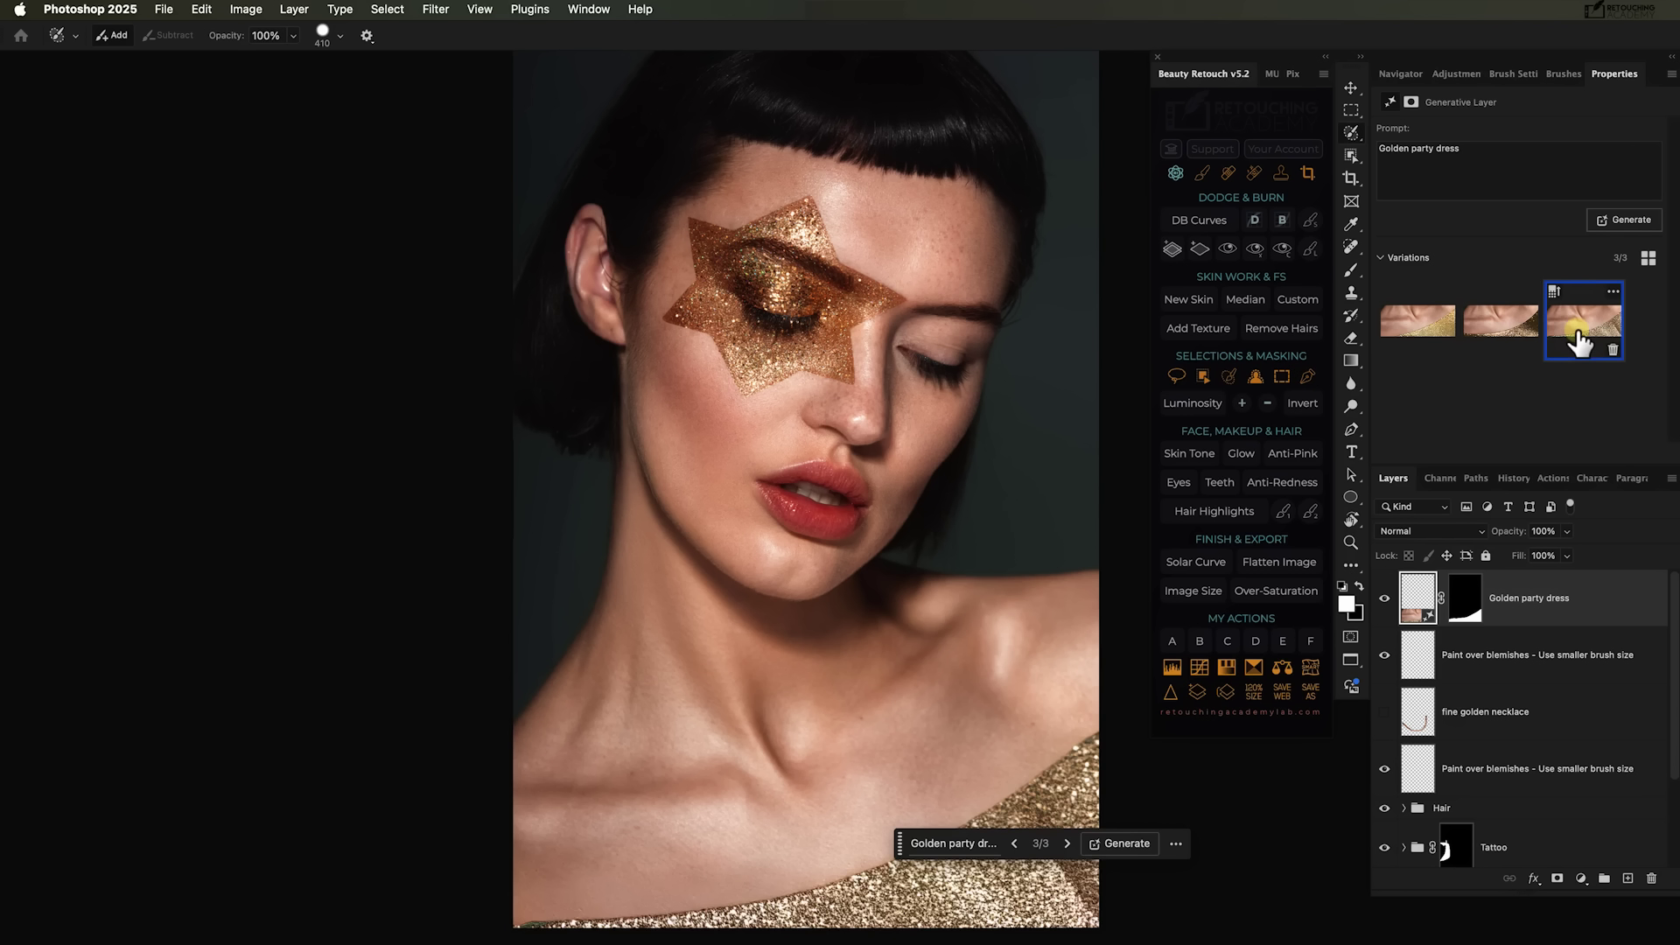
{"action": "left_click", "coordinate": [1501, 333]}
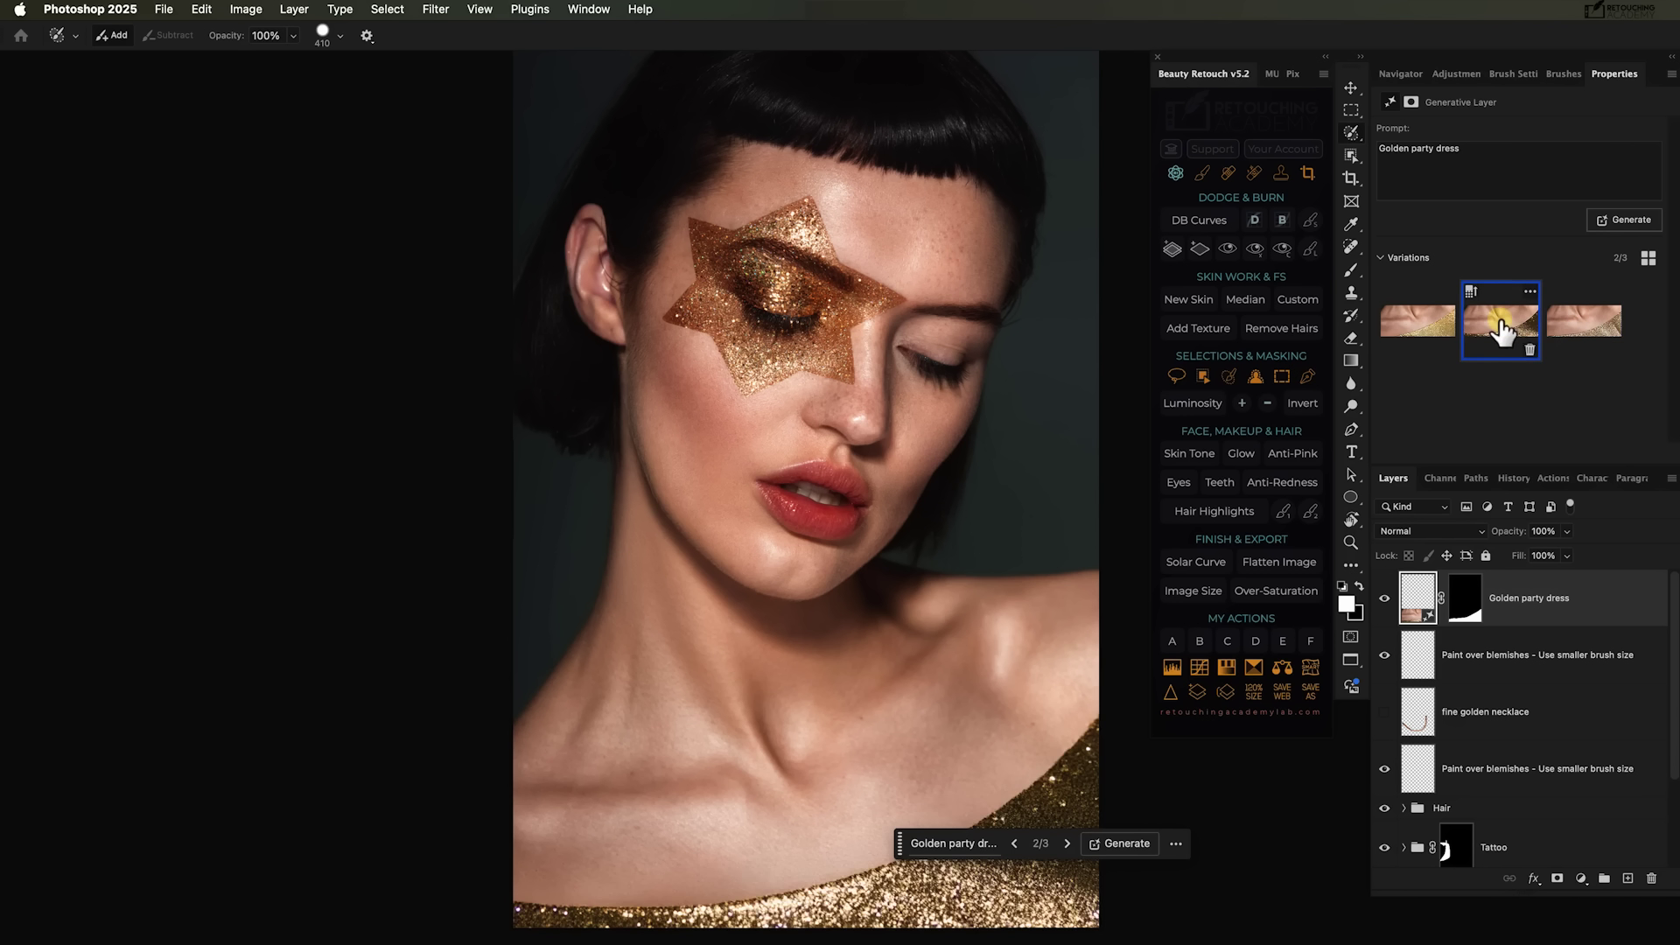
{"action": "left_click", "coordinate": [1470, 293]}
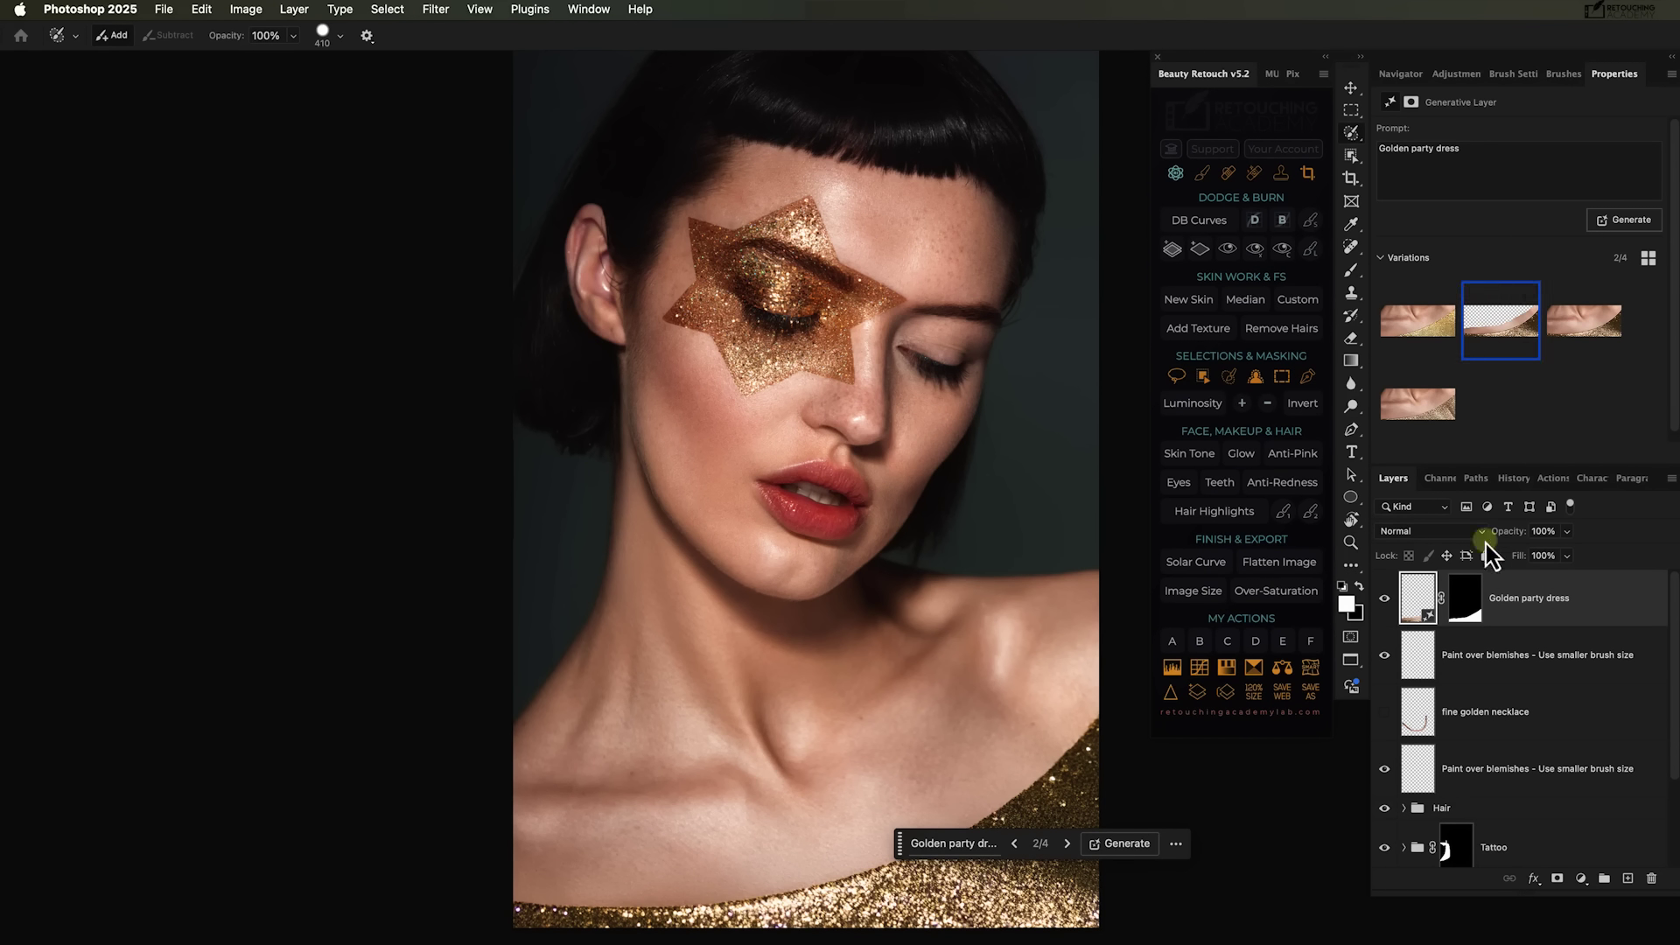
Rasterize the Golden party dress layer and apply its layer mask.
{"action": "right_click", "coordinate": [1562, 596]}
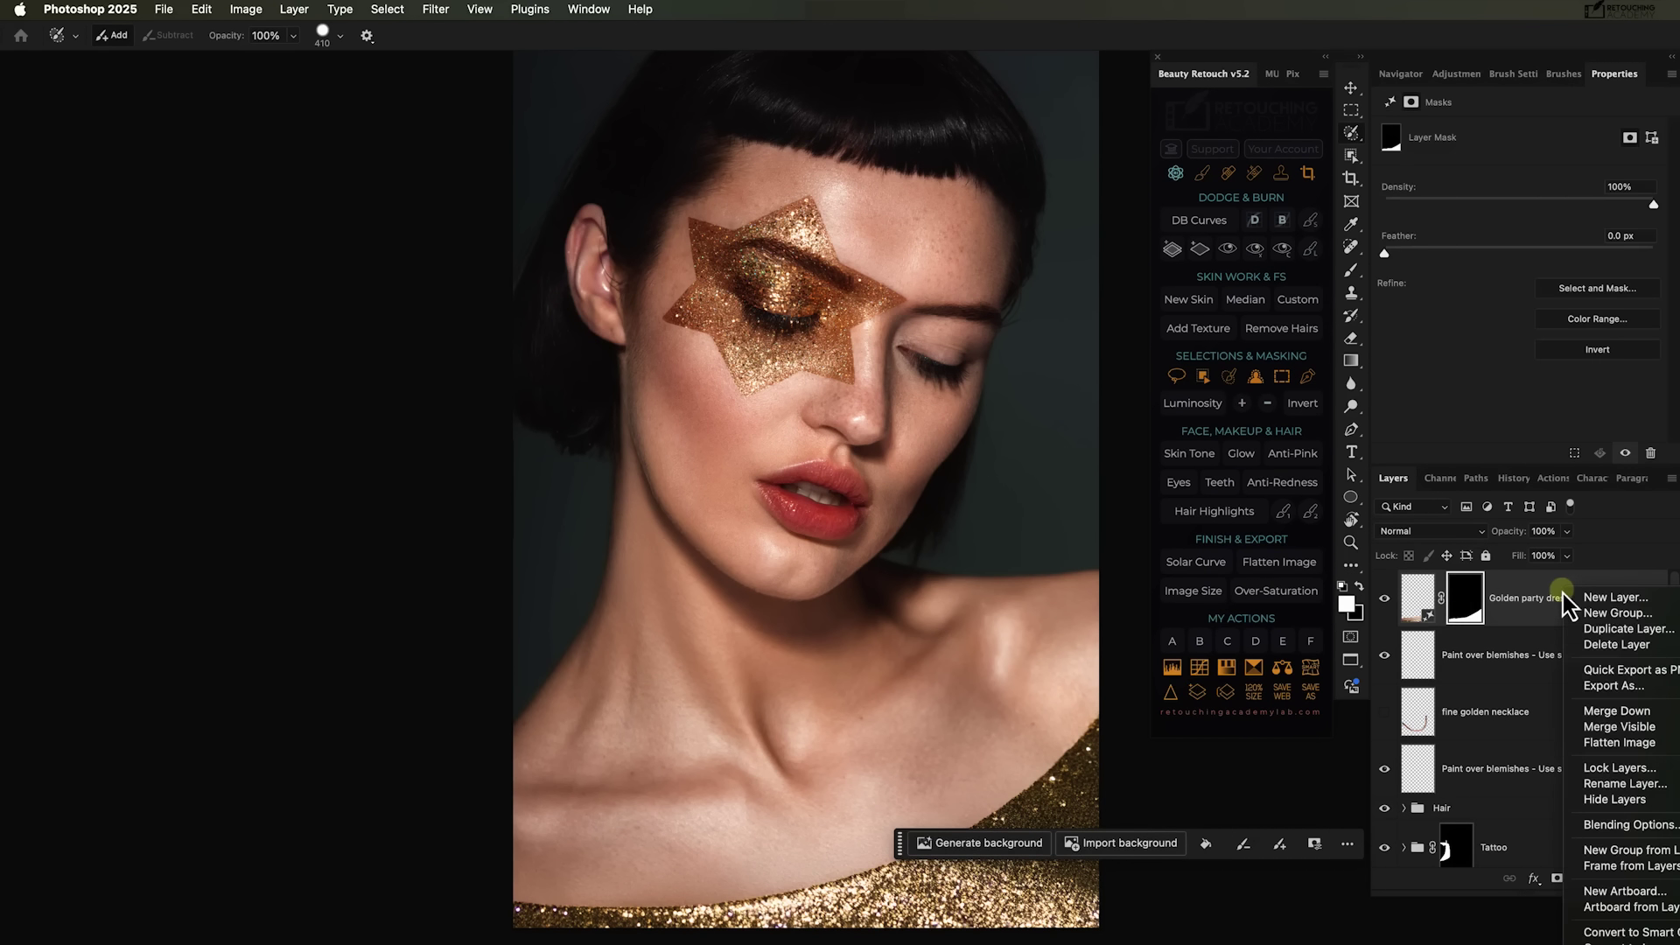
{"action": "left_click", "coordinate": [1463, 602]}
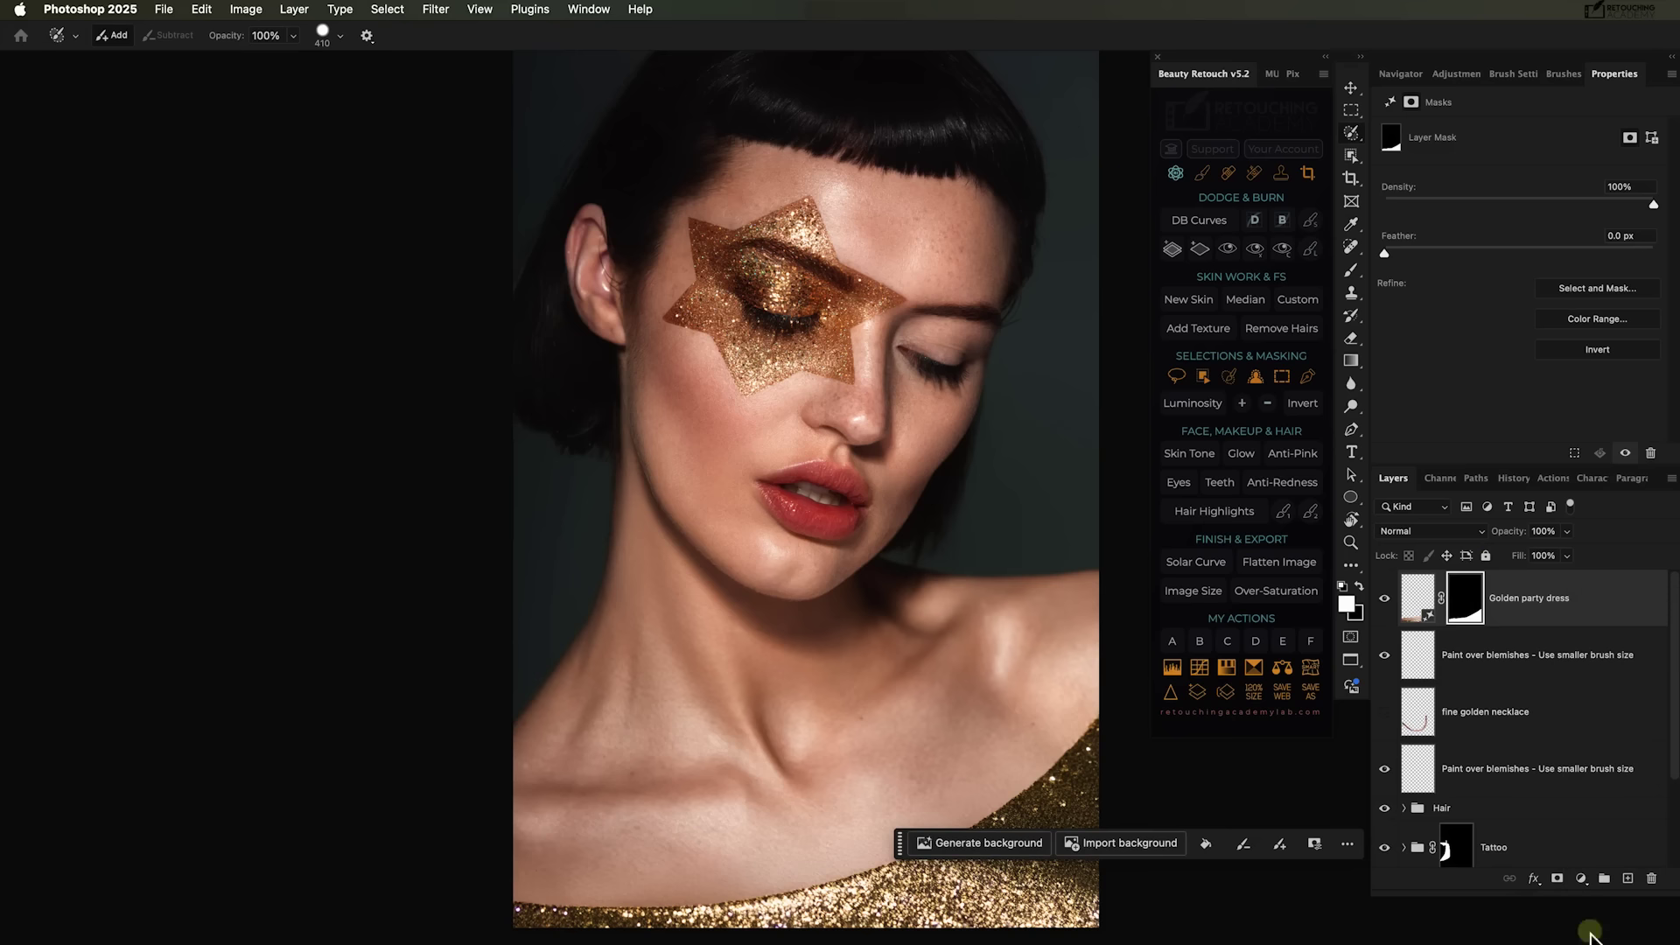
{"action": "right_click", "coordinate": [1468, 612]}
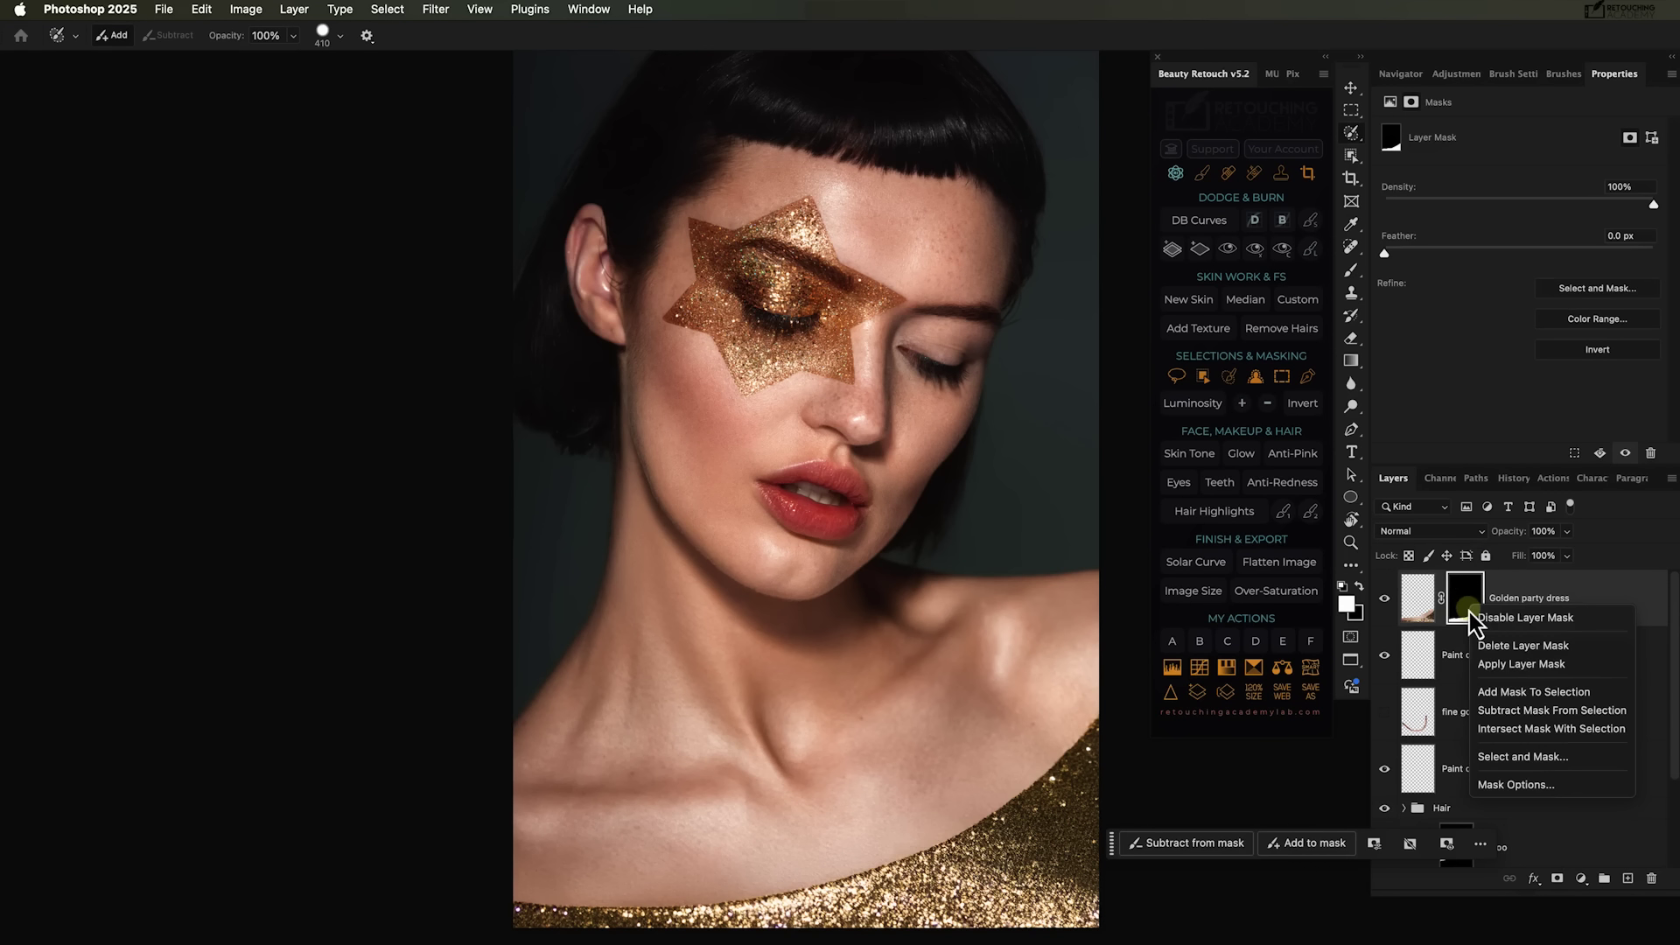
{"action": "left_click", "coordinate": [1486, 655]}
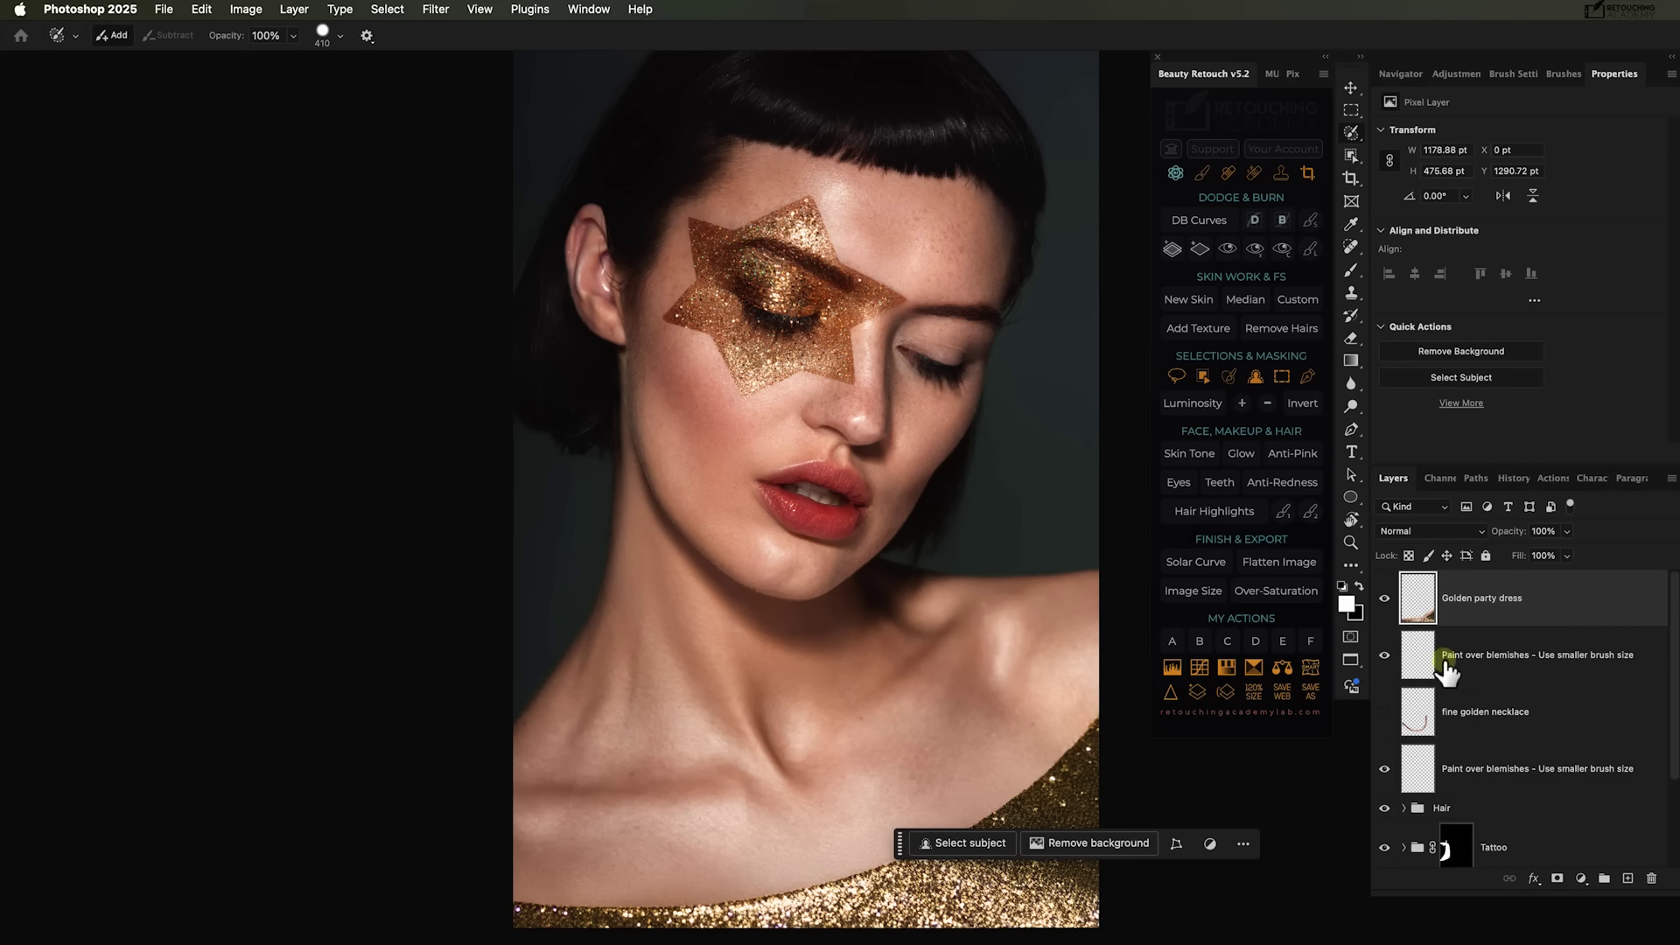
Outline the golden dress along its neckline and the image edge with the Object Selection tool's Lasso mode to select it.
{"action": "left_click", "coordinate": [1202, 378]}
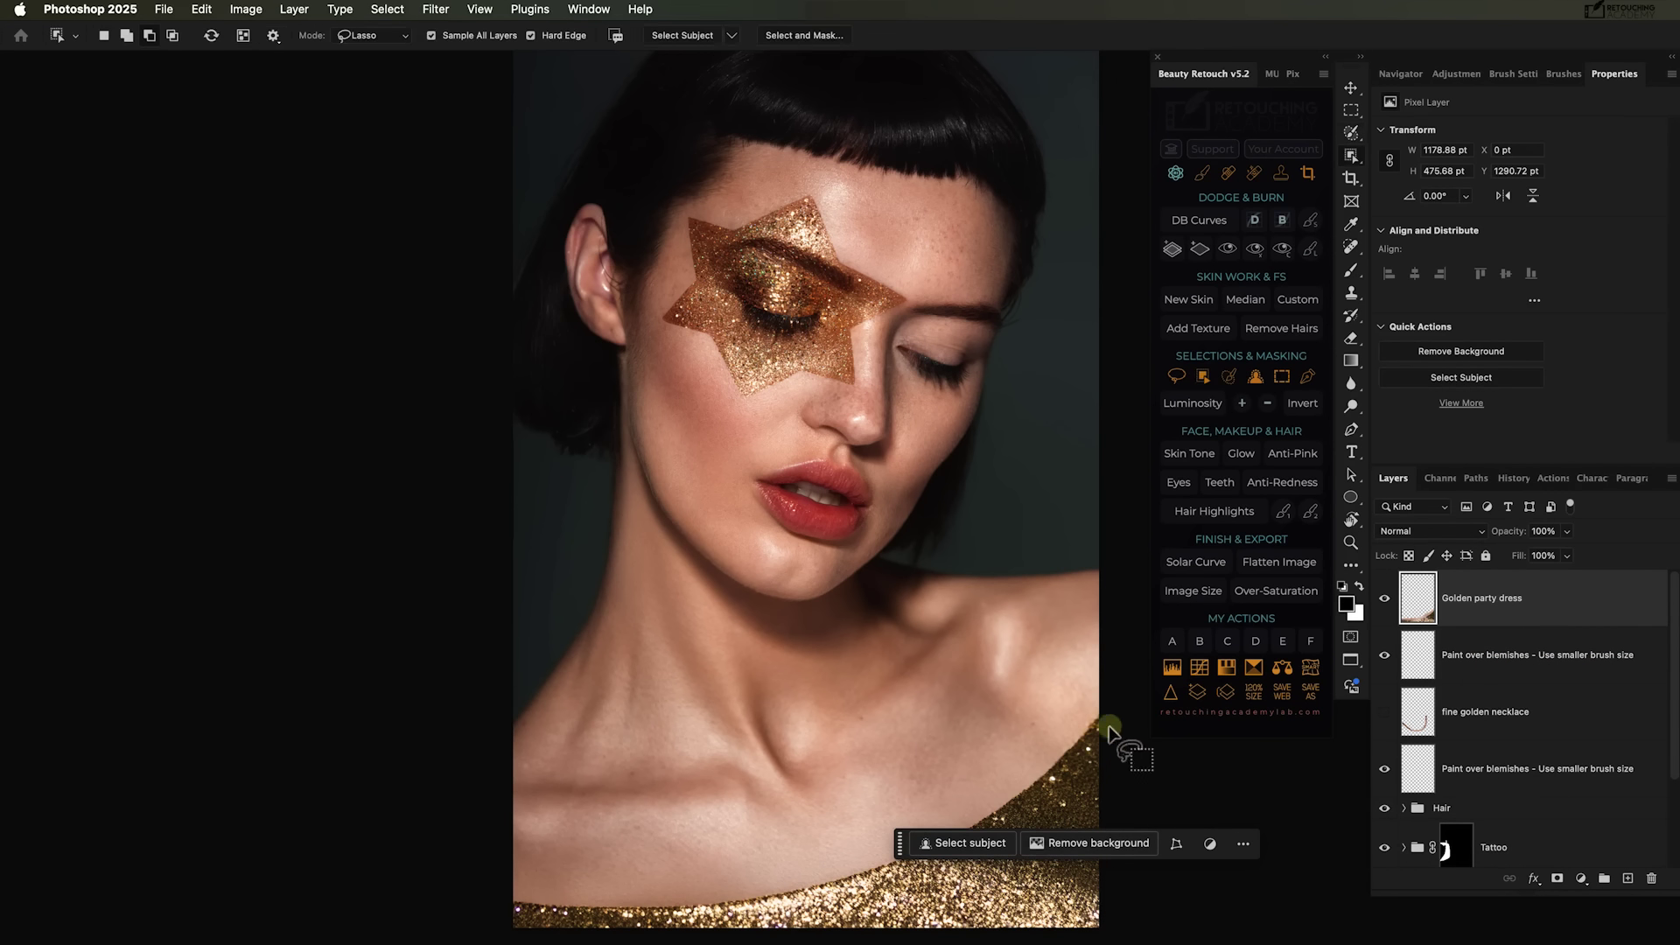
{"action": "mouse_move", "coordinate": [1098, 717]}
{"action": "left_mouse_down"}
{"action": "mouse_move", "coordinate": [938, 844]}
{"action": "mouse_move", "coordinate": [739, 906]}
{"action": "mouse_move", "coordinate": [511, 920]}
{"action": "left_mouse_up"}
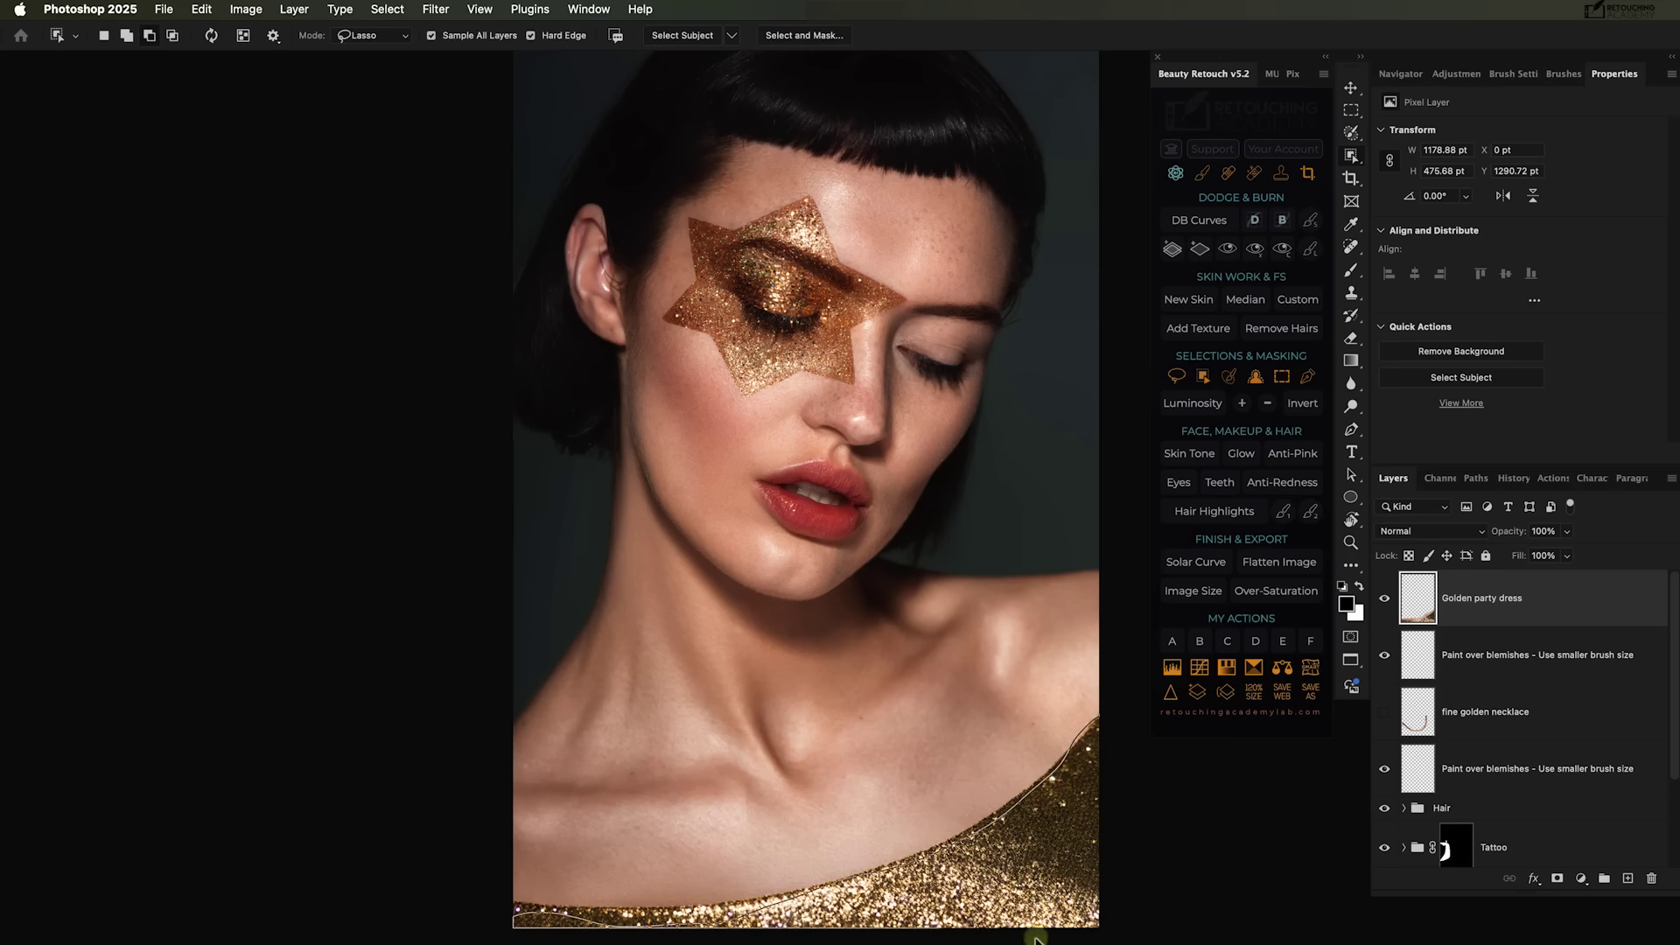
{"action": "mouse_move", "coordinate": [1035, 937]}
{"action": "left_mouse_down"}
{"action": "mouse_move", "coordinate": [1108, 860]}
{"action": "mouse_move", "coordinate": [1125, 749]}
{"action": "left_mouse_up"}
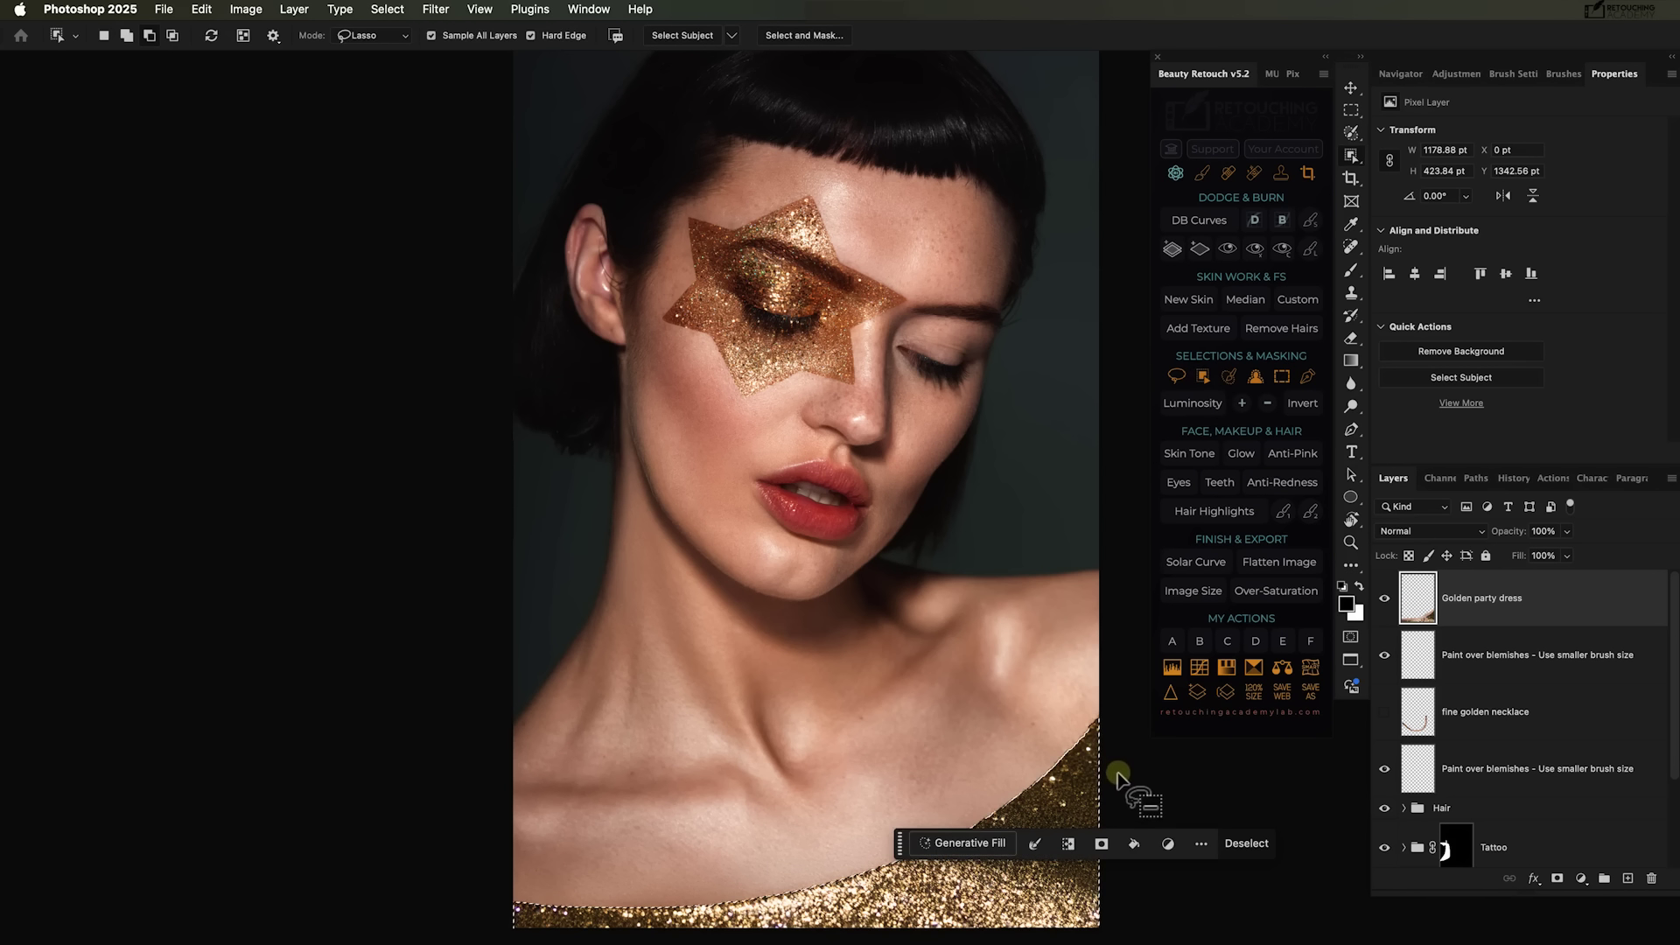
Create a new group above the Golden party dress layer and add a Curves adjustment masked to the dress selection.
{"action": "left_click", "coordinate": [1605, 880]}
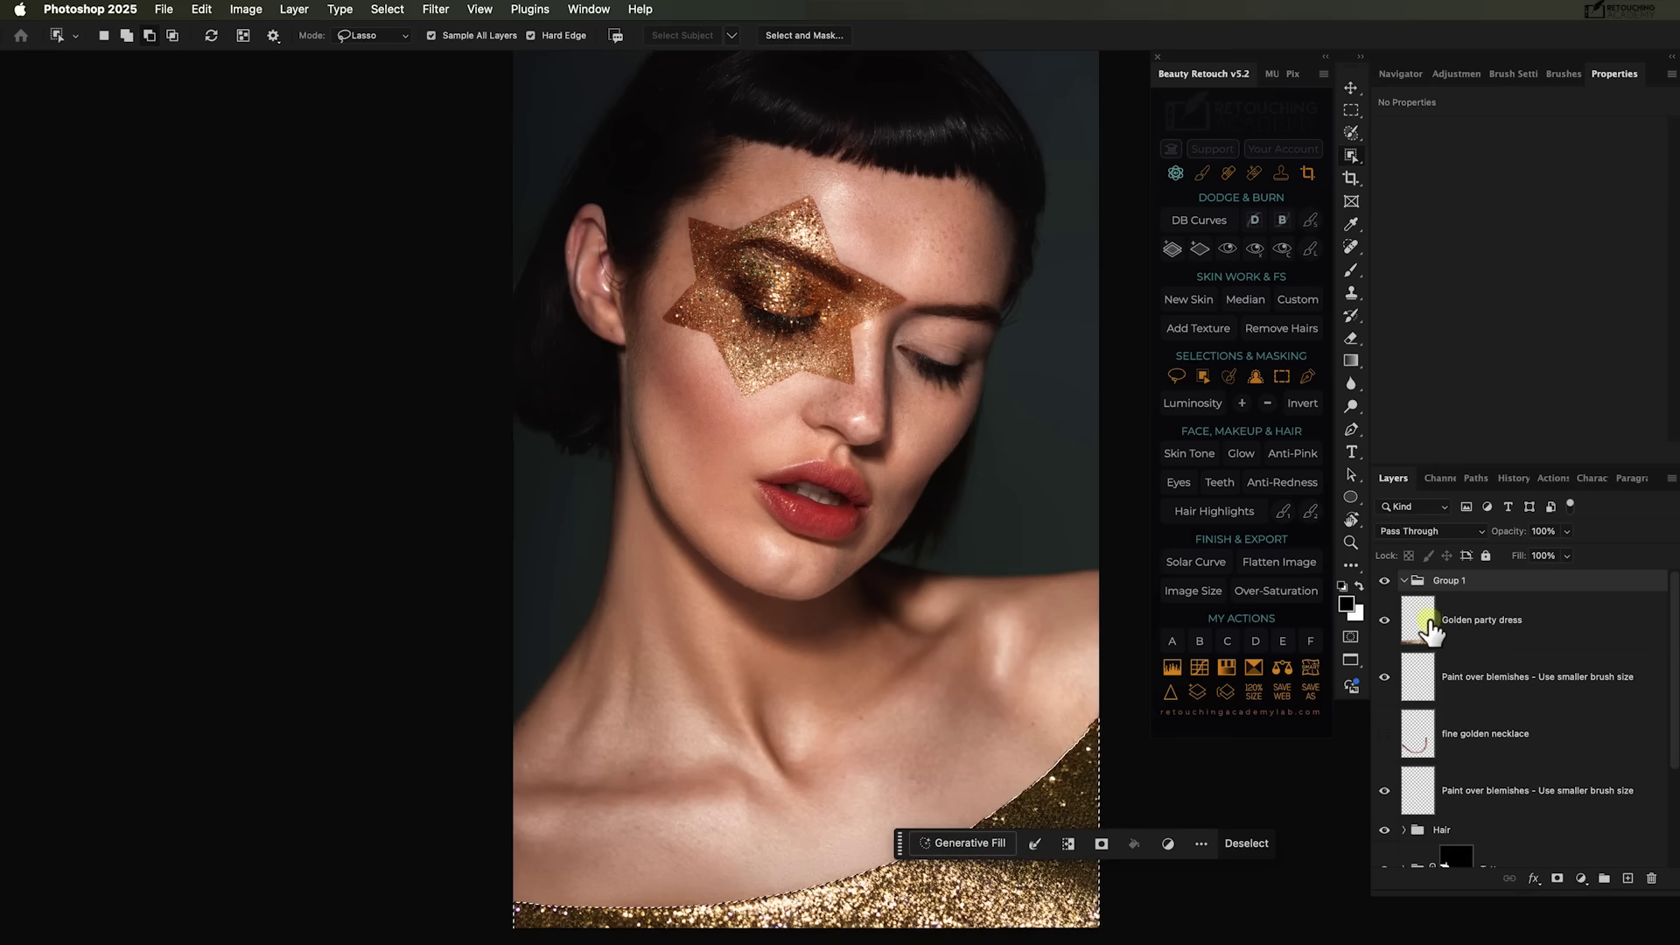
{"action": "left_click", "coordinate": [1200, 667]}
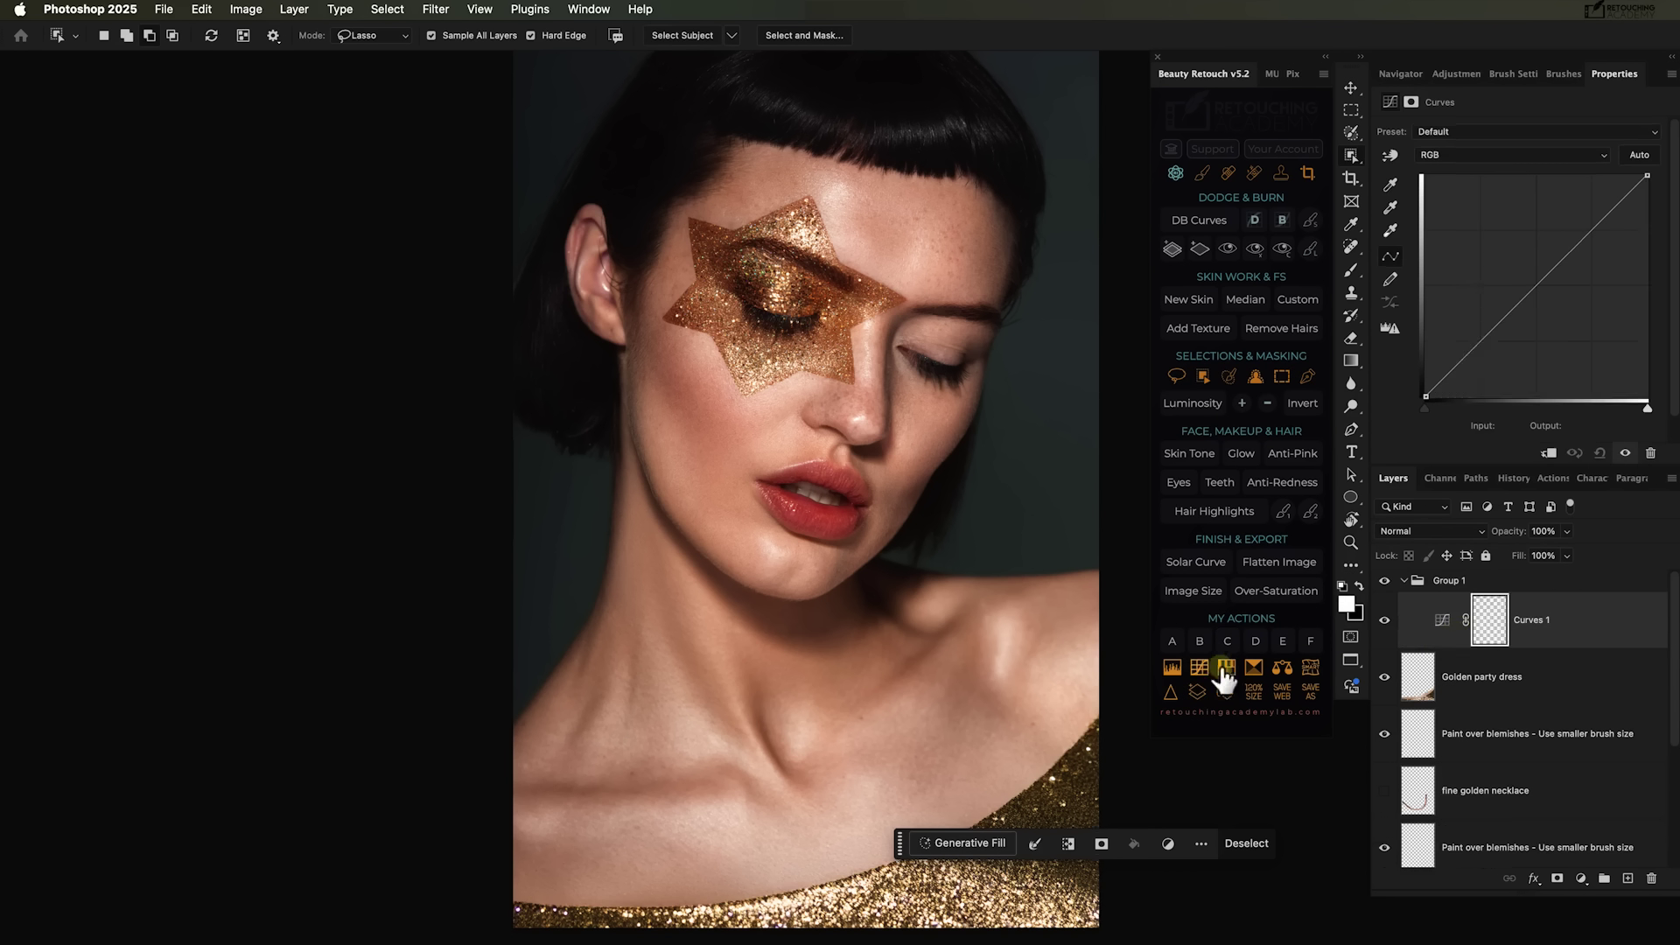
{"action": "left_click", "coordinate": [1442, 622]}
Set the Curves target highlight color to the bronze b86c2e sampled from the glitter star around the eye.
{"action": "double_click", "coordinate": [1390, 230]}
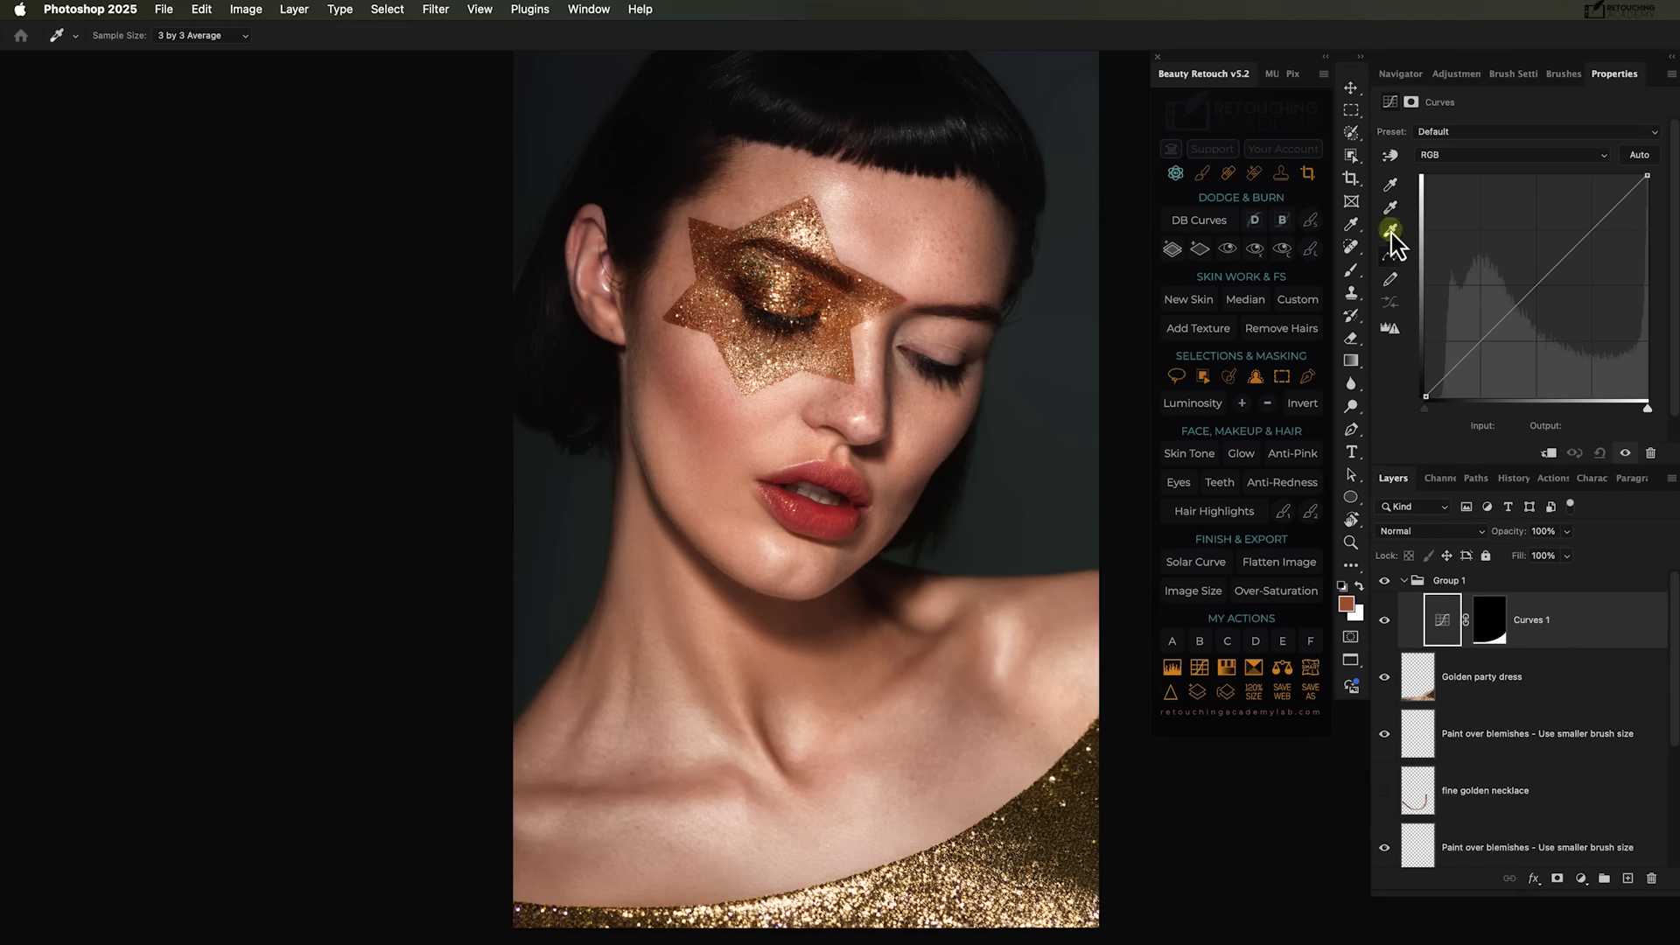
{"action": "left_click", "coordinate": [832, 334]}
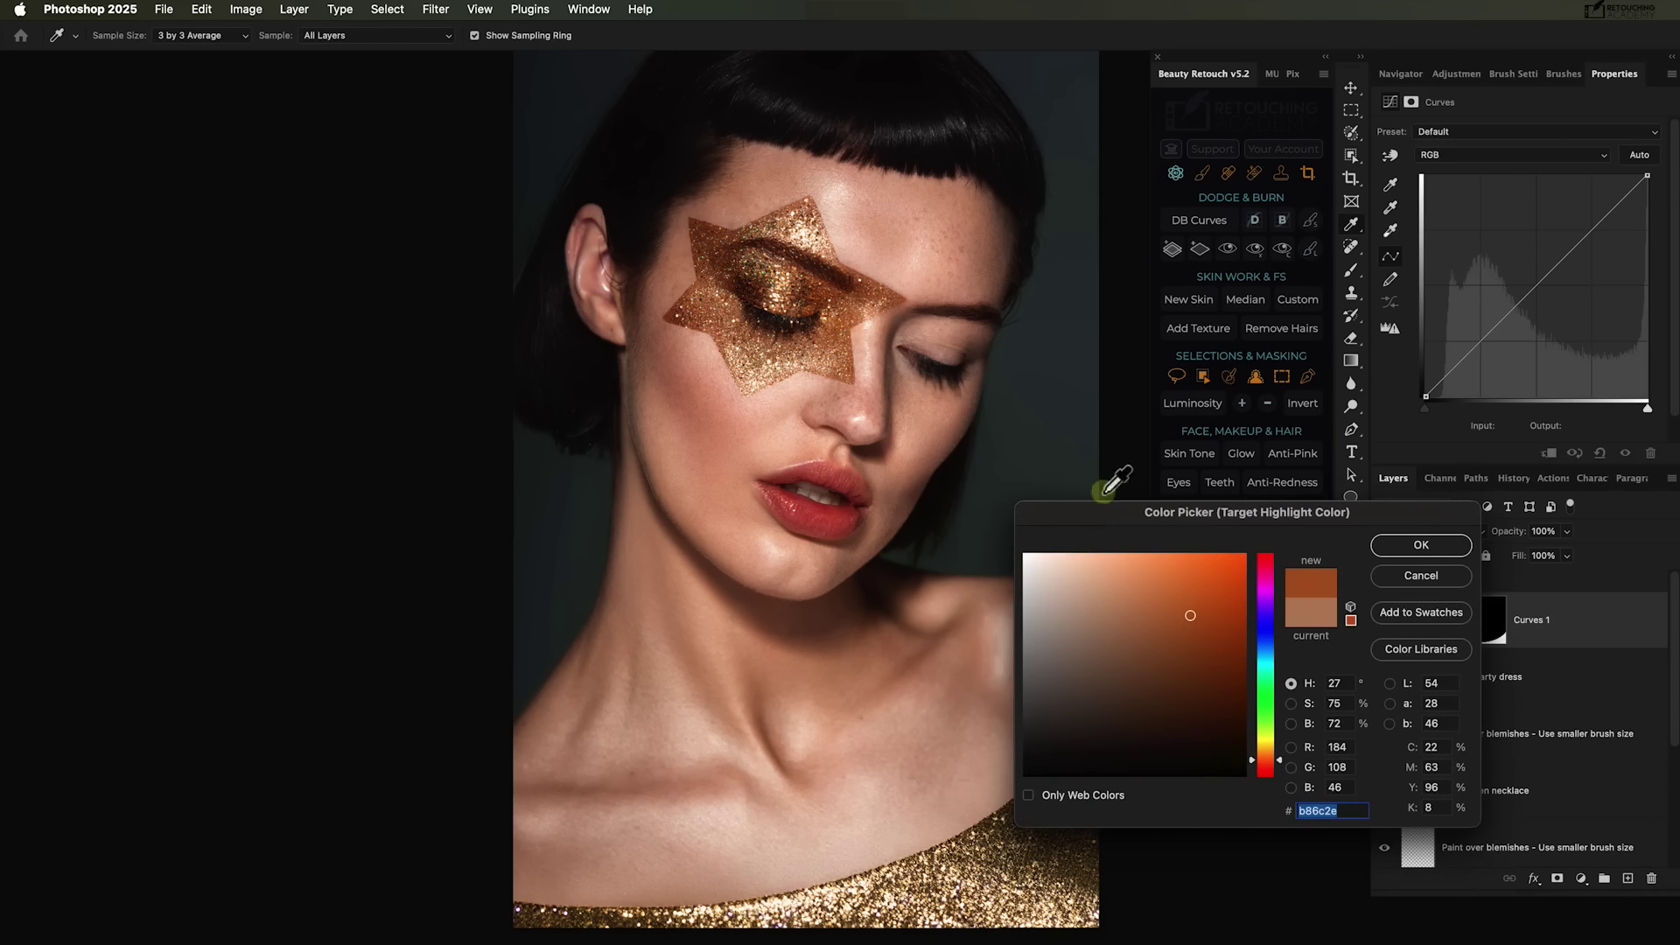
{"action": "left_click", "coordinate": [1403, 546]}
{"action": "left_click", "coordinate": [1177, 434]}
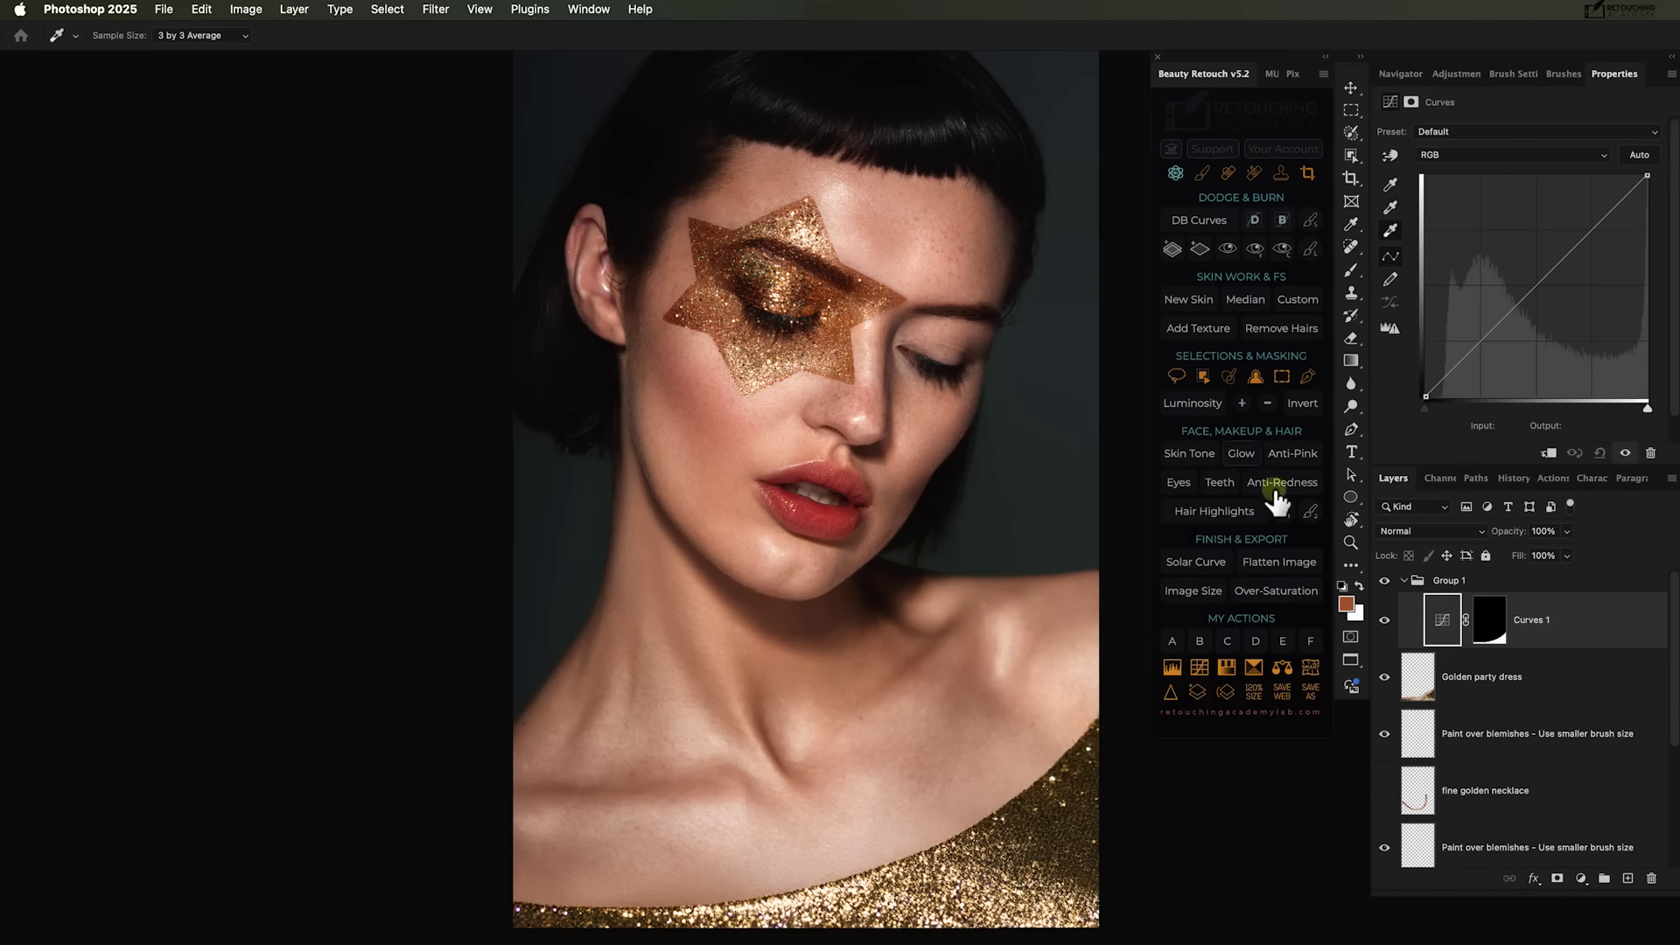
Sample various spots on the dress with the Curves white-point eyedropper until its gold matches the glitter star.
{"action": "left_click", "coordinate": [1441, 620]}
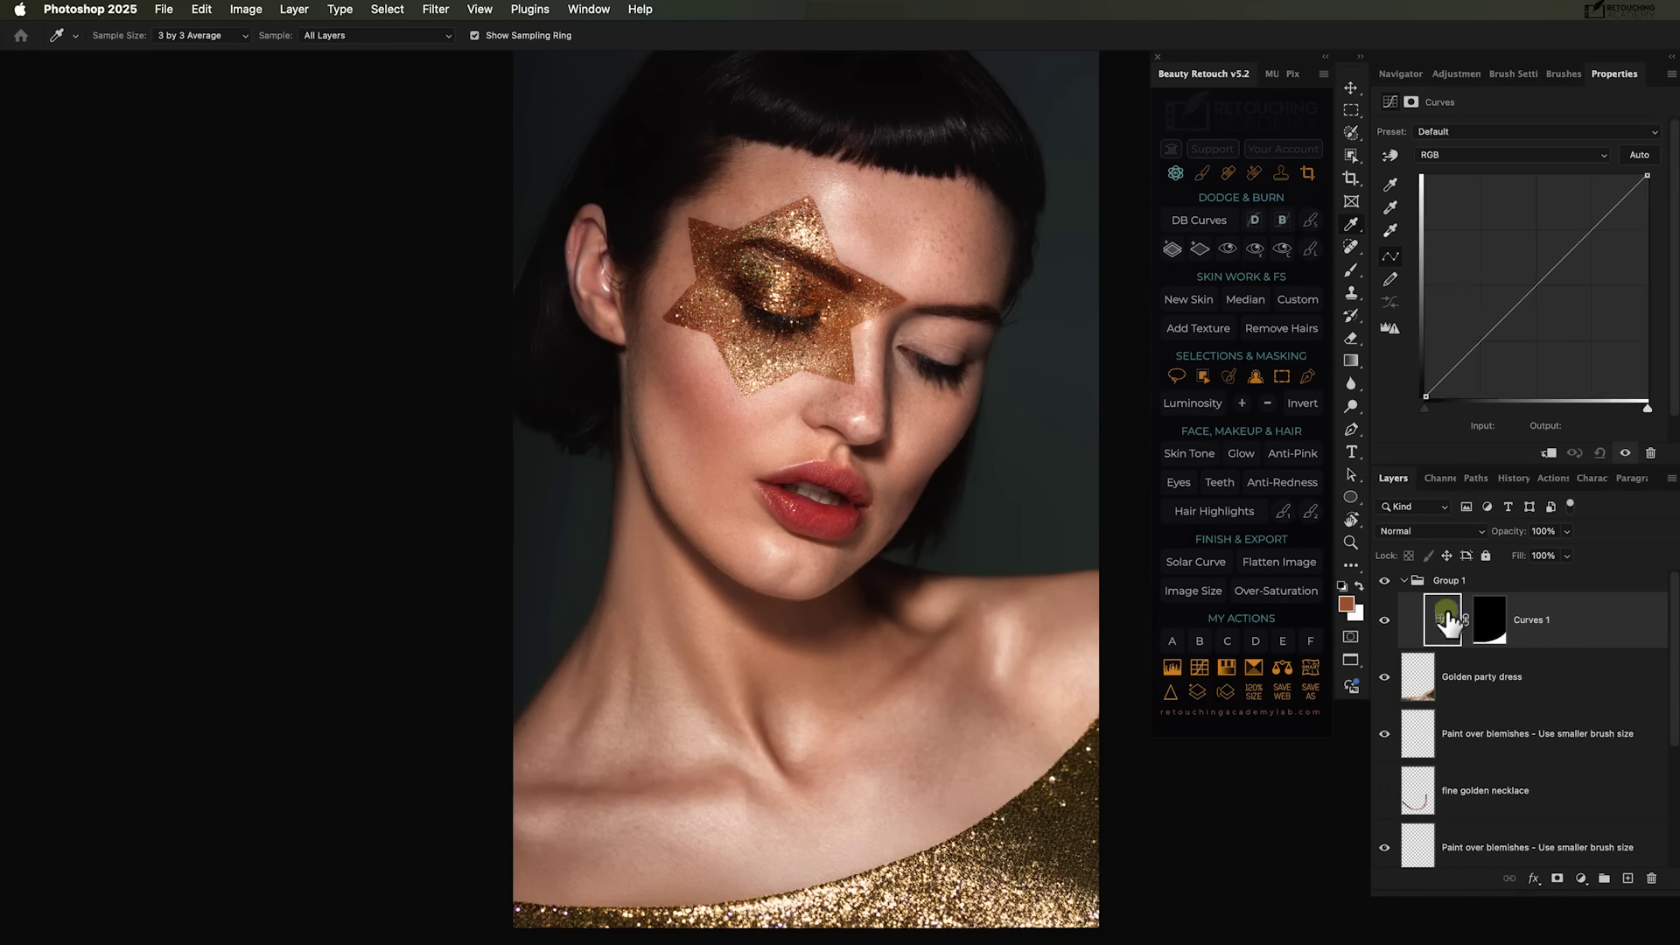
{"action": "left_click", "coordinate": [1390, 230]}
{"action": "left_click", "coordinate": [1040, 854]}
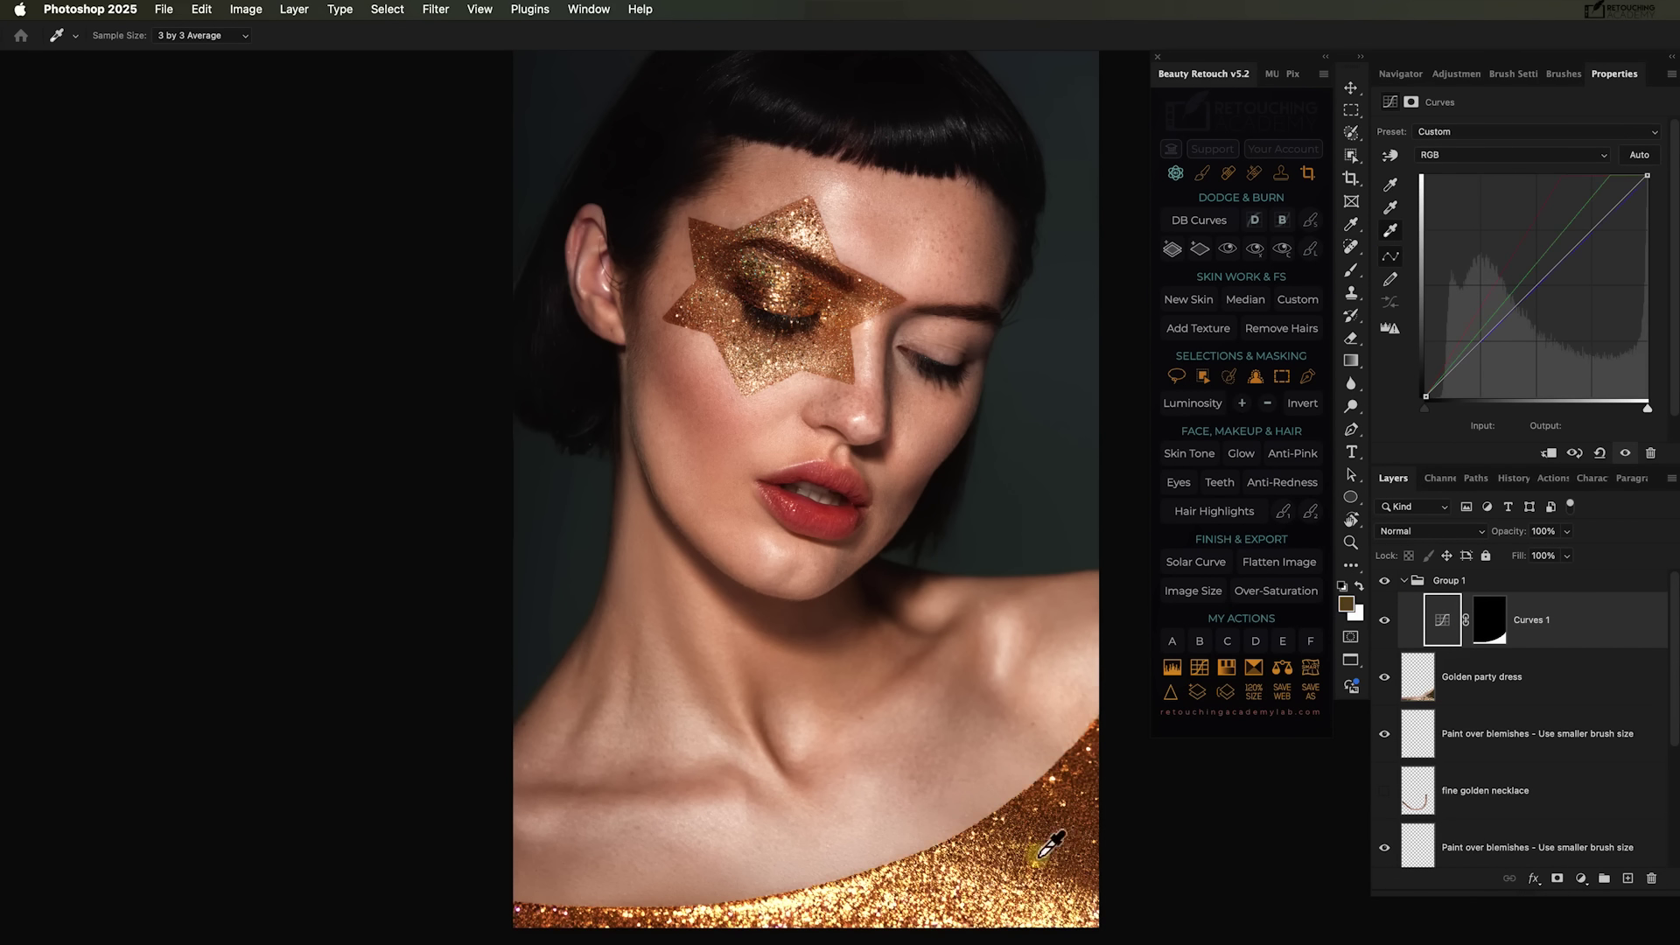
{"action": "left_click", "coordinate": [1071, 848]}
{"action": "left_click", "coordinate": [1061, 798]}
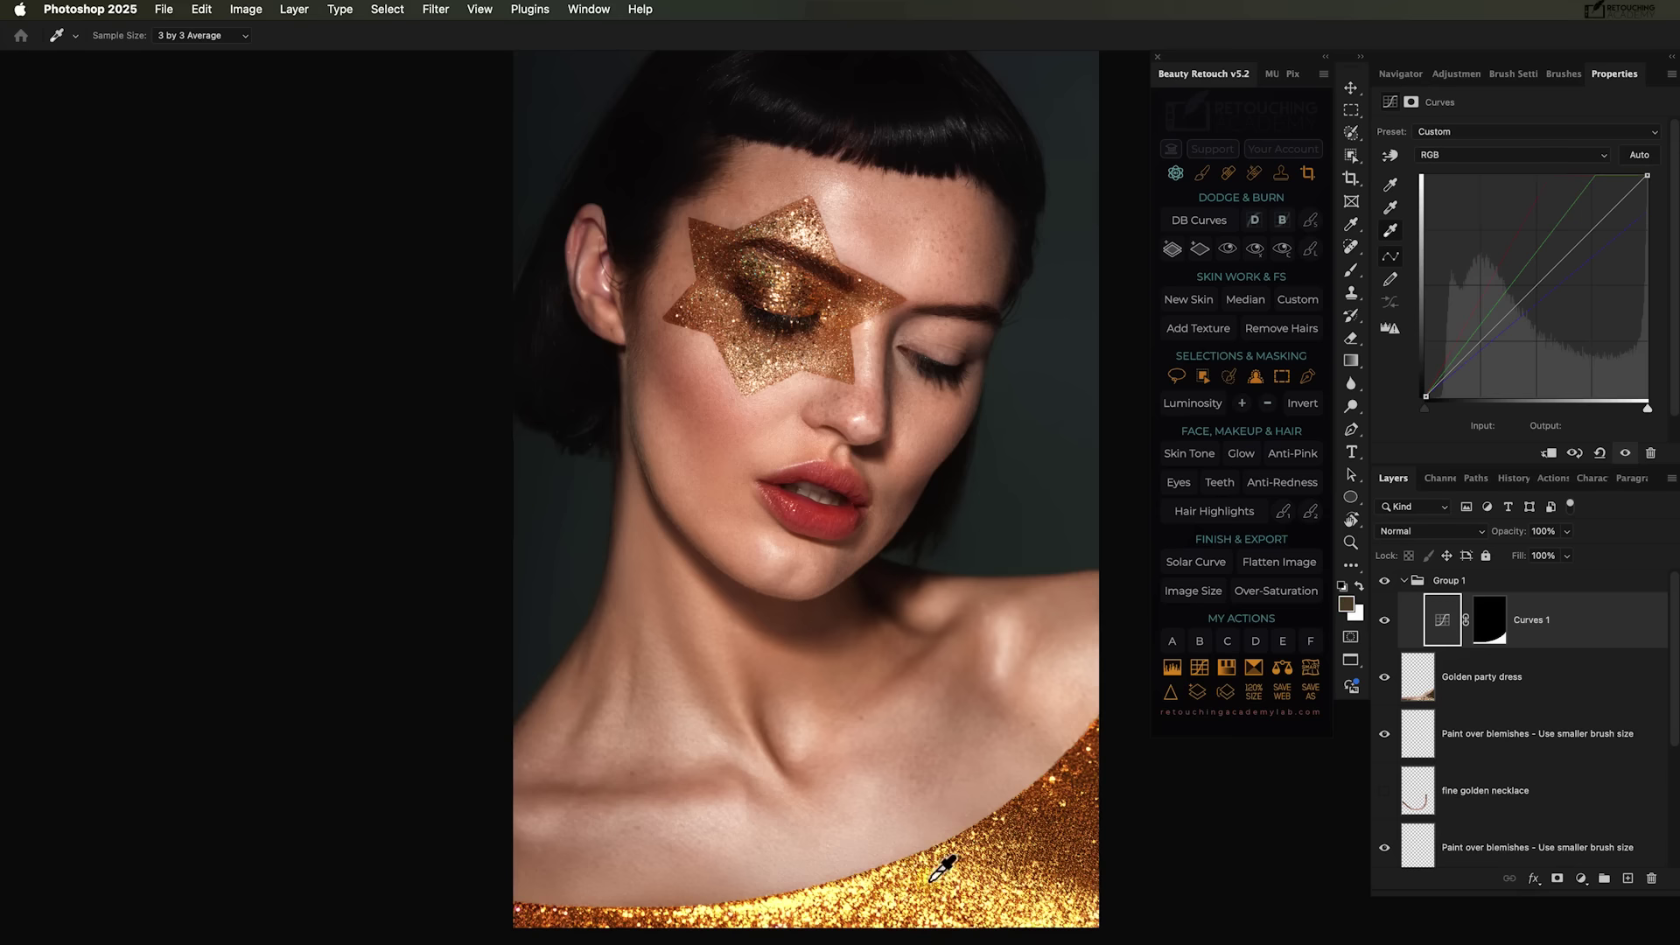
{"action": "left_click", "coordinate": [886, 889]}
{"action": "left_click", "coordinate": [845, 901]}
{"action": "left_click", "coordinate": [846, 899]}
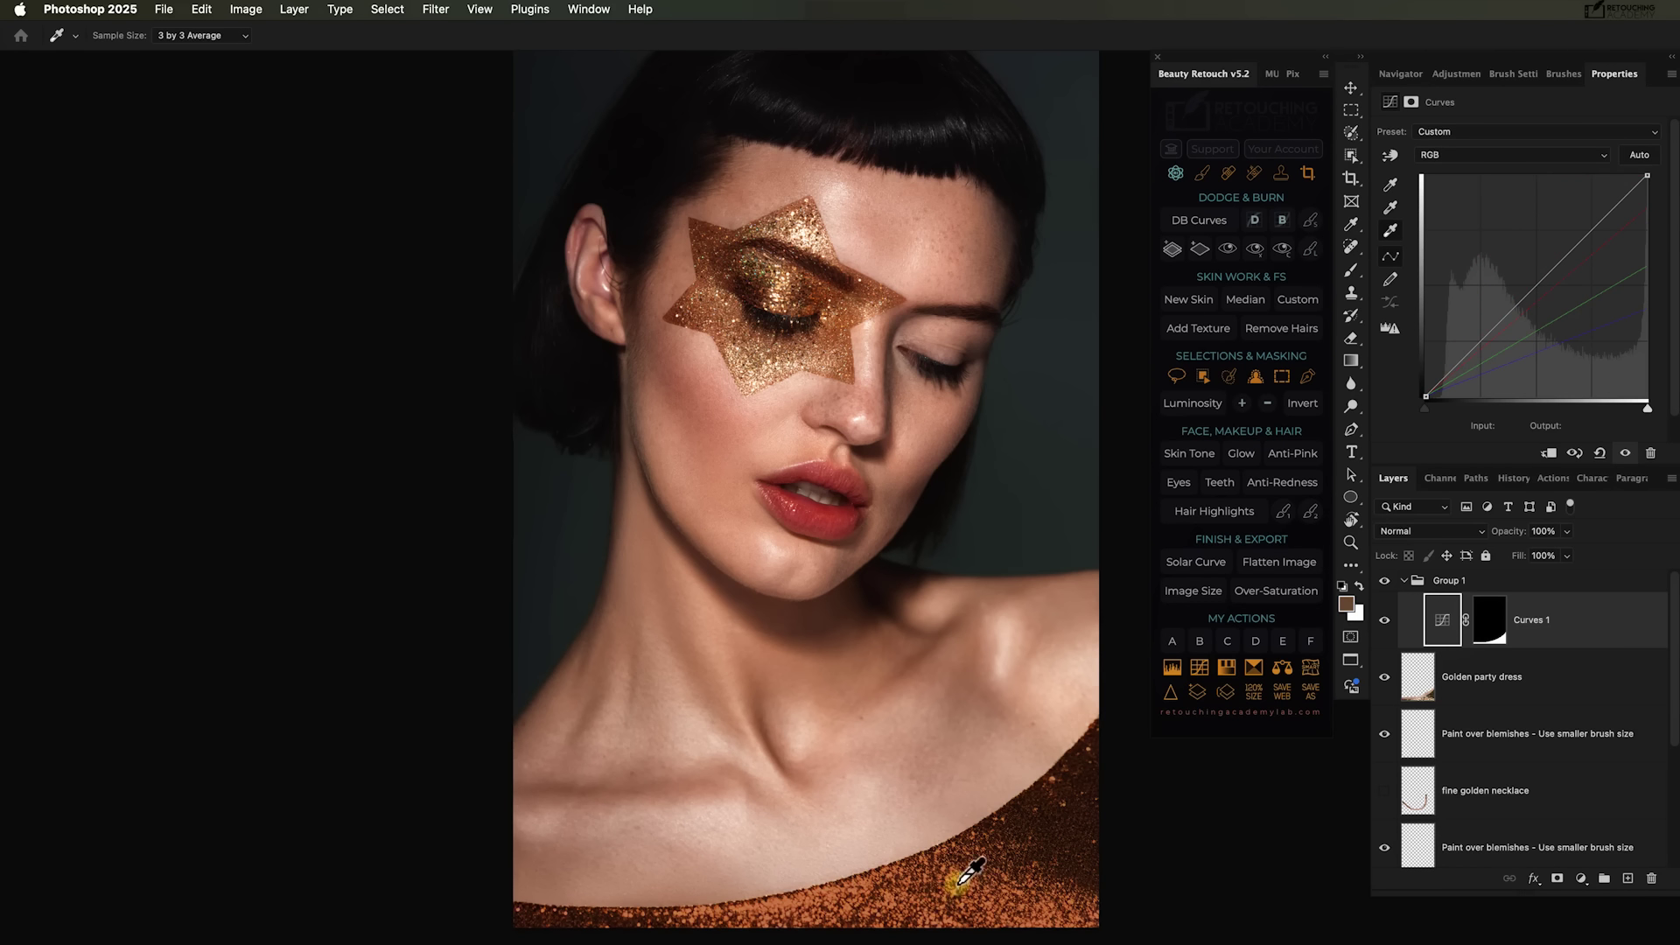
{"action": "left_click", "coordinate": [958, 886]}
{"action": "left_click", "coordinate": [962, 879]}
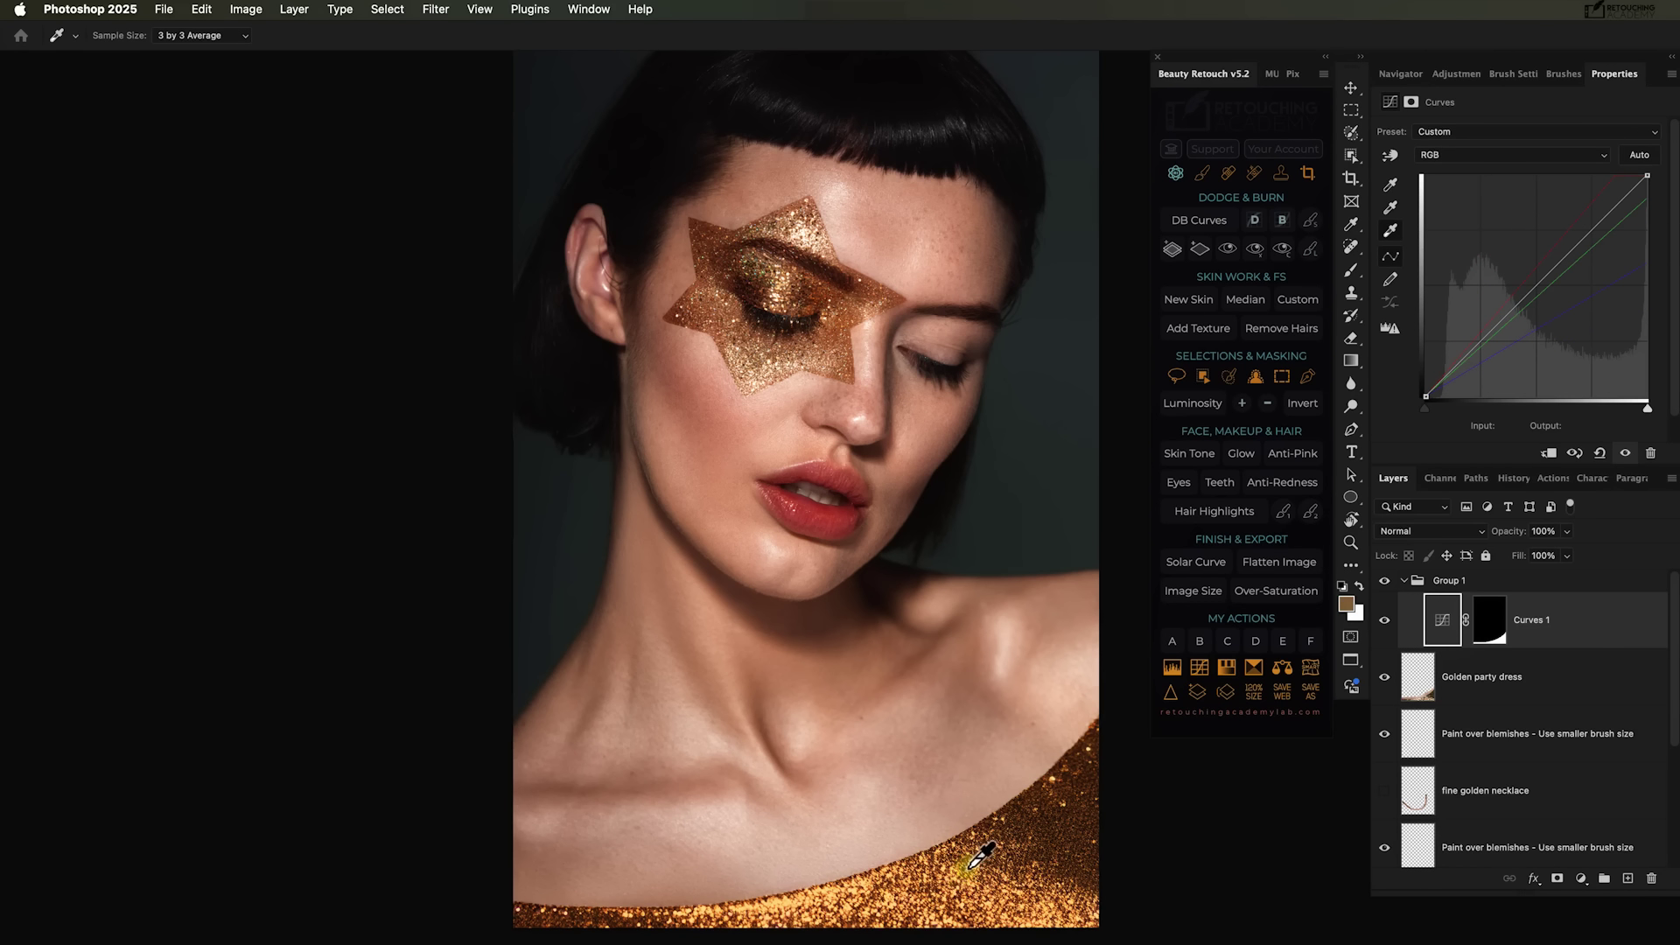
{"action": "left_click", "coordinate": [989, 873]}
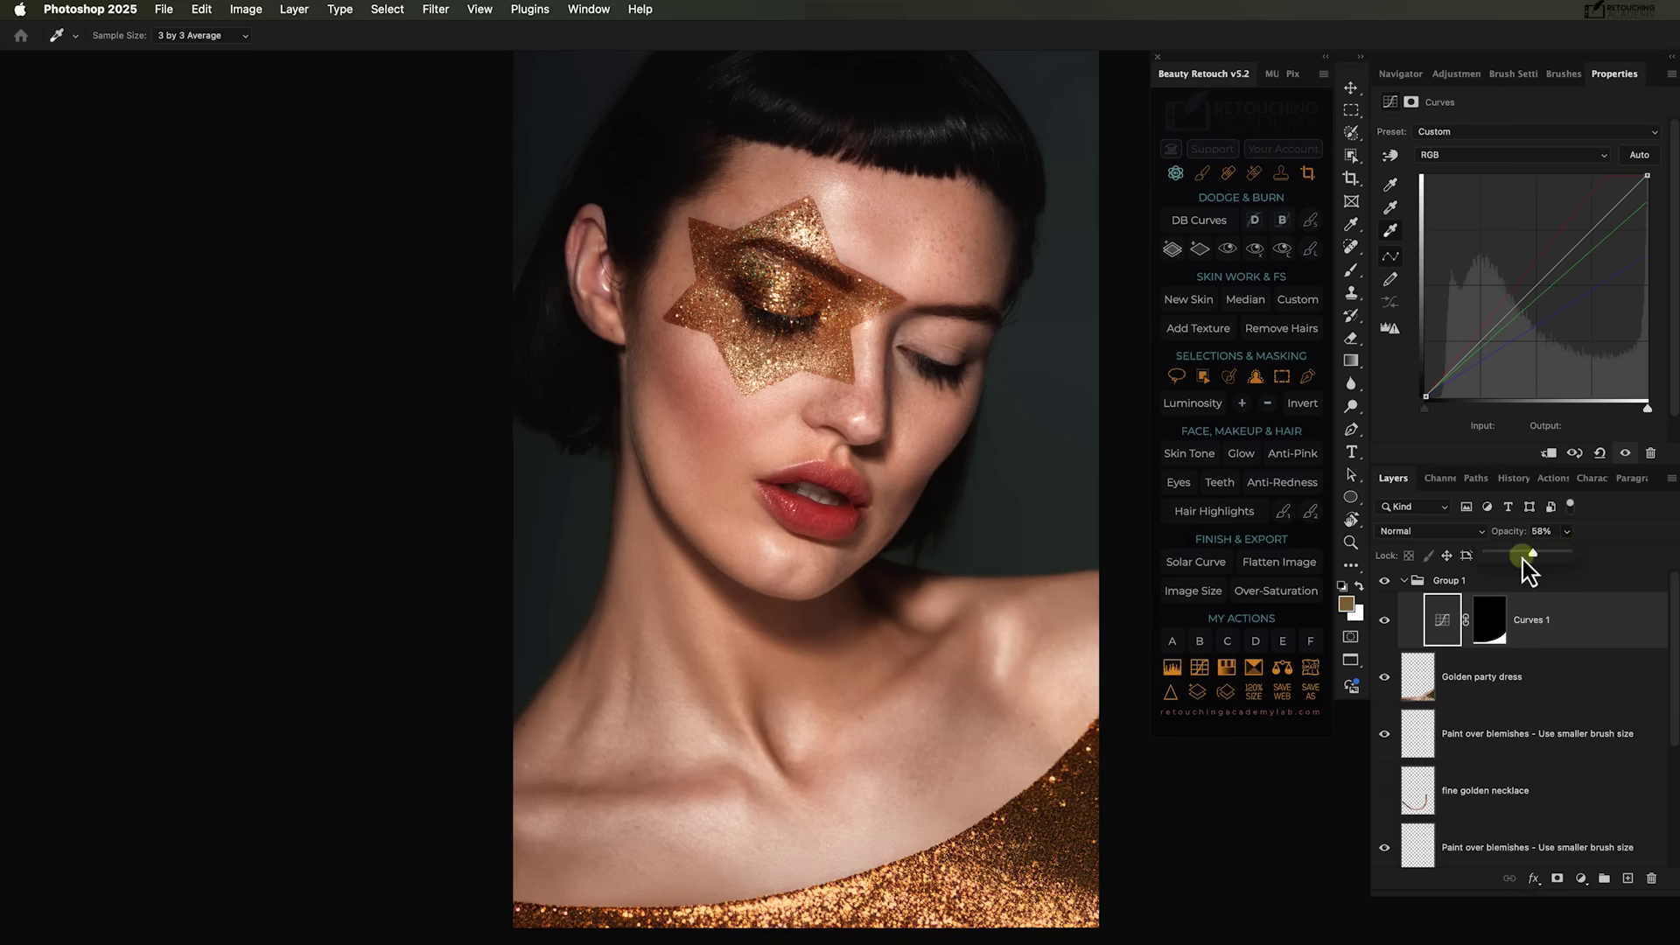
Set the Curves layer's opacity to 50%, split its current-layer Blend If white slider to spare the highlights, and compare before and after.
{"action": "double_click", "coordinate": [1614, 623]}
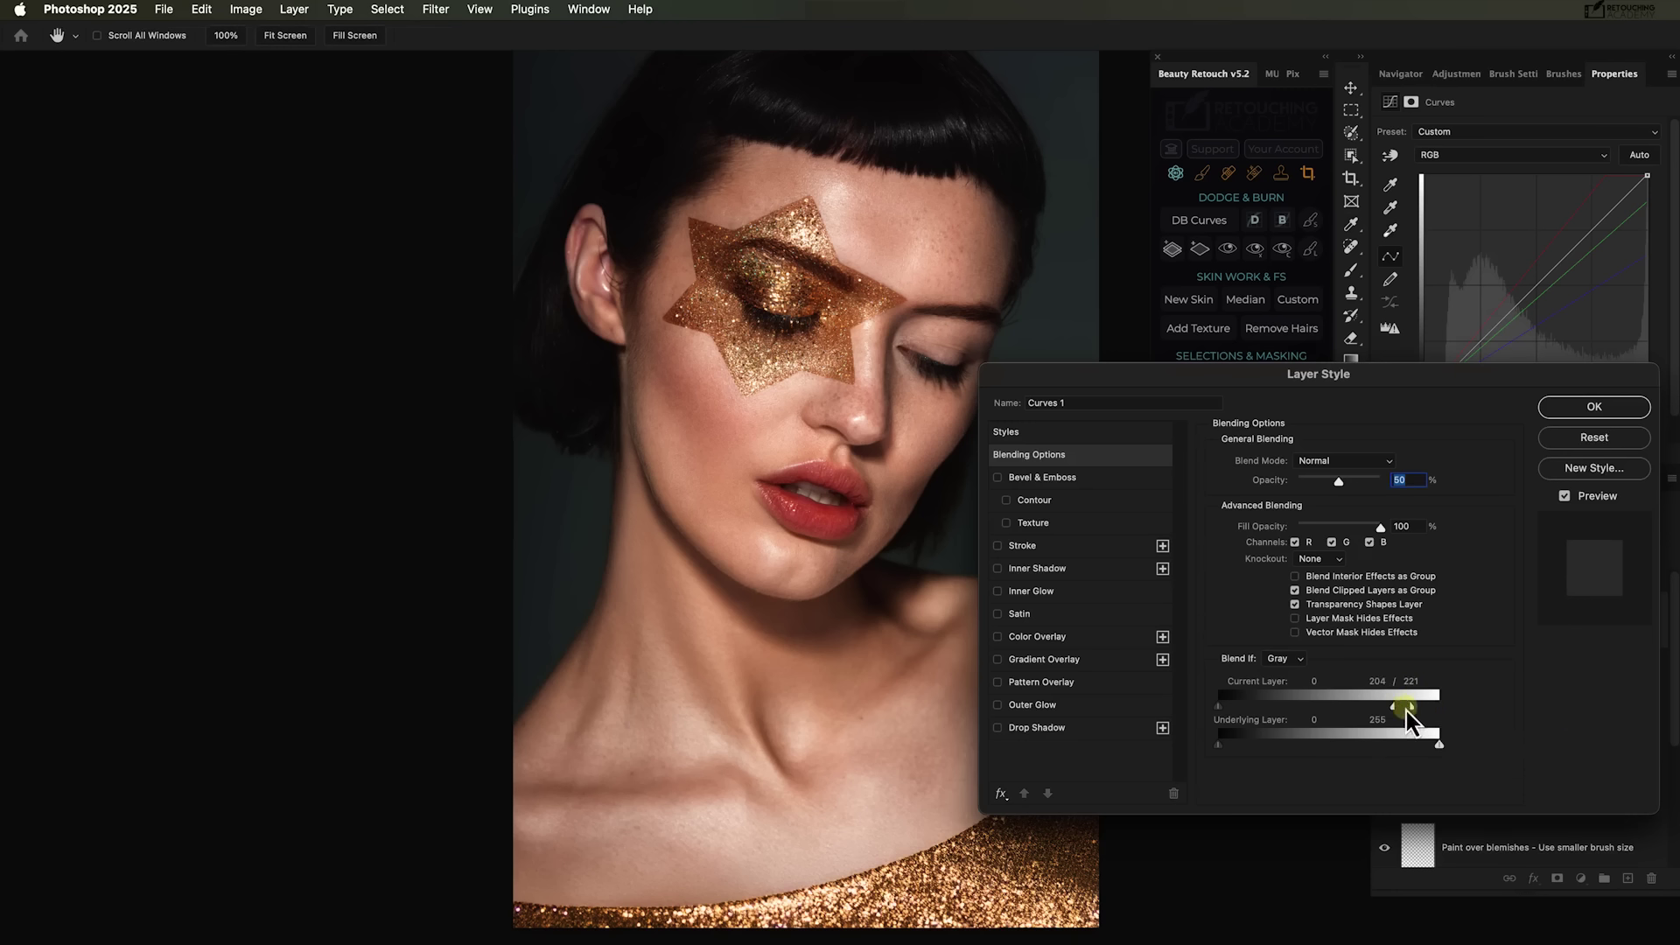
{"action": "left_click_drag", "start_coordinate": [1395, 705], "coordinate": [1372, 705]}
{"action": "left_click", "coordinate": [1582, 408]}
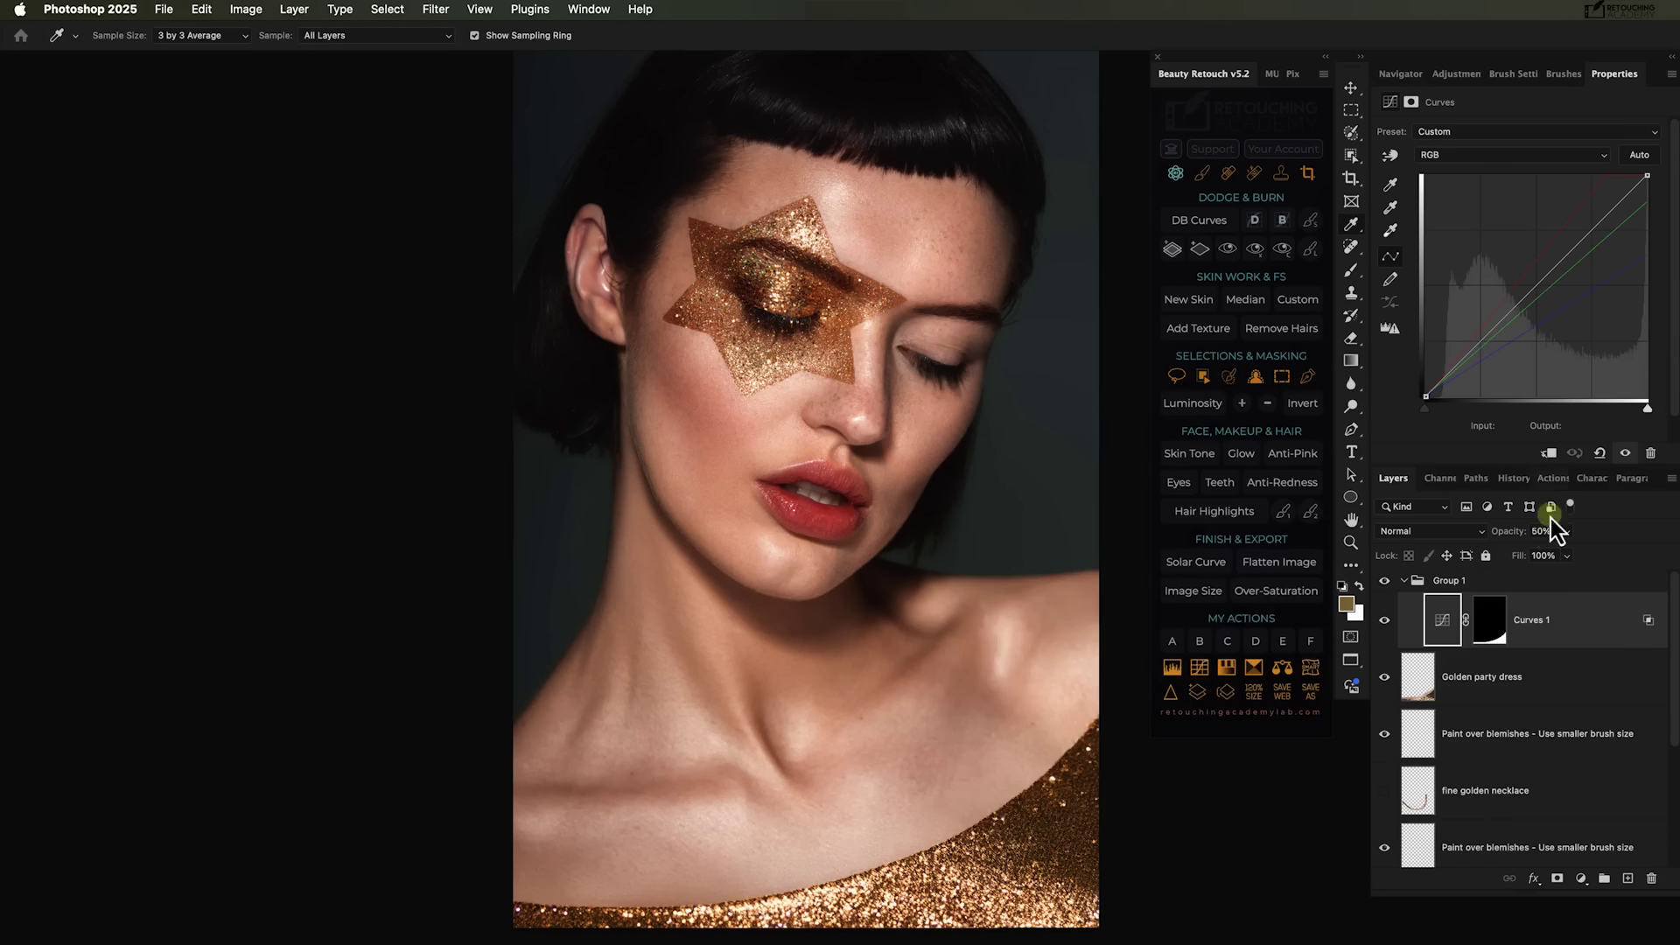
{"action": "left_click", "coordinate": [1384, 623]}
{"action": "left_click", "coordinate": [1384, 623]}
Group the Curves group together with the Golden party dress layer and name the new group "Dress".
{"action": "left_click", "coordinate": [1403, 581]}
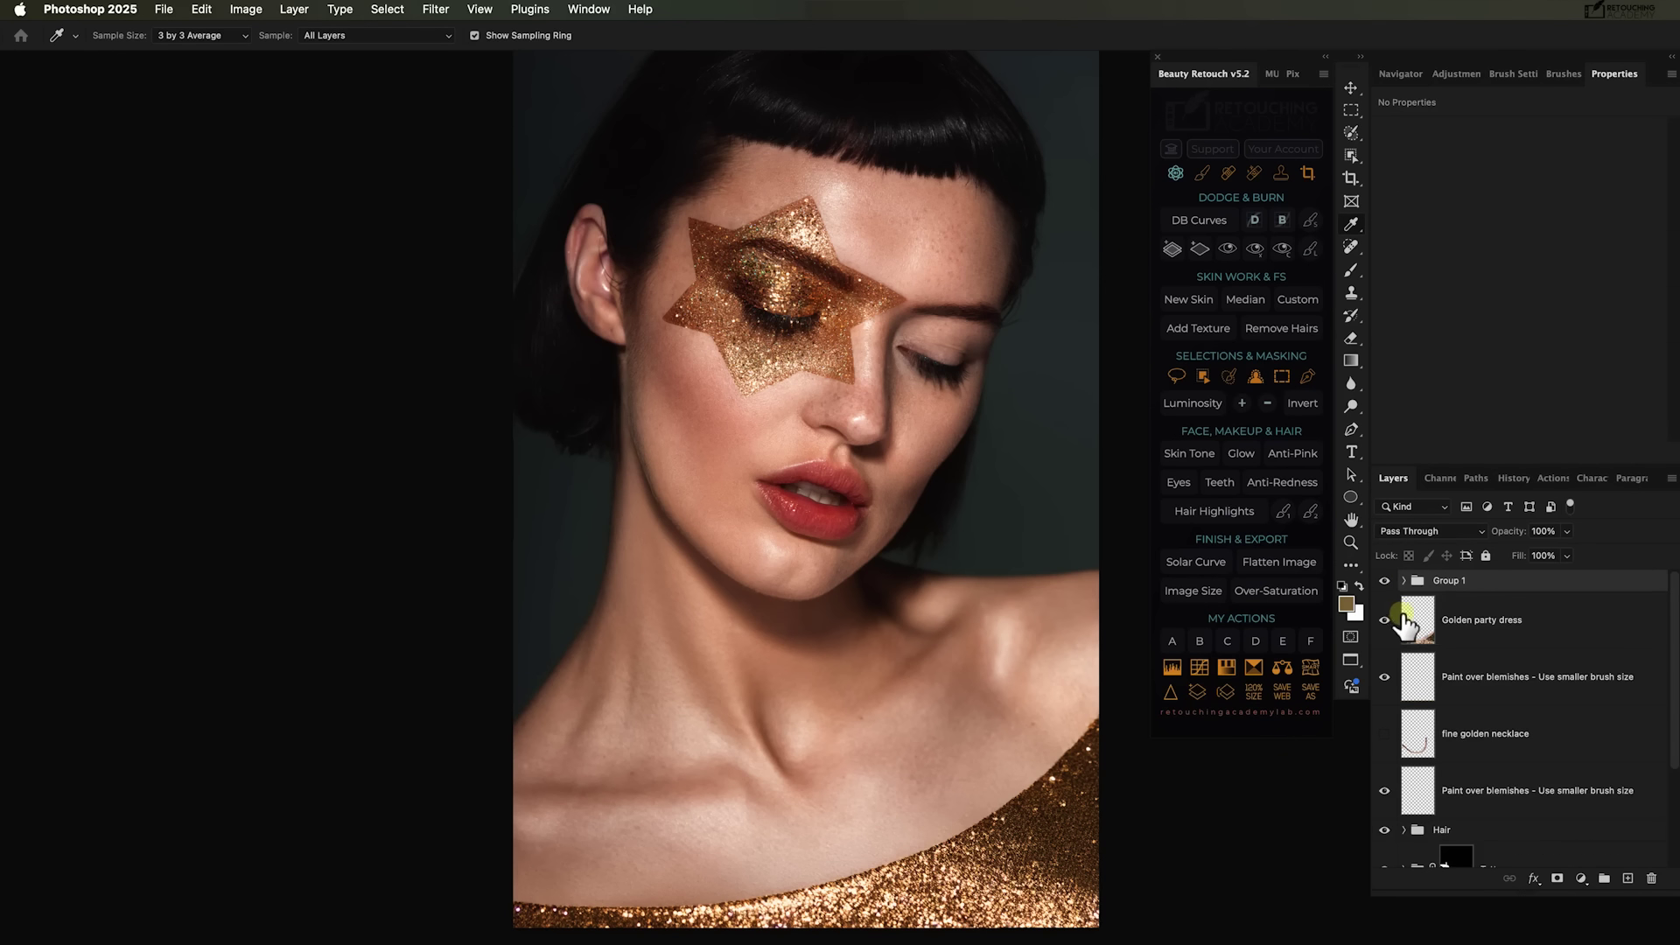
{"action": "left_click", "coordinate": [1459, 623], "text": "shift"}
{"action": "left_click", "coordinate": [1604, 878]}
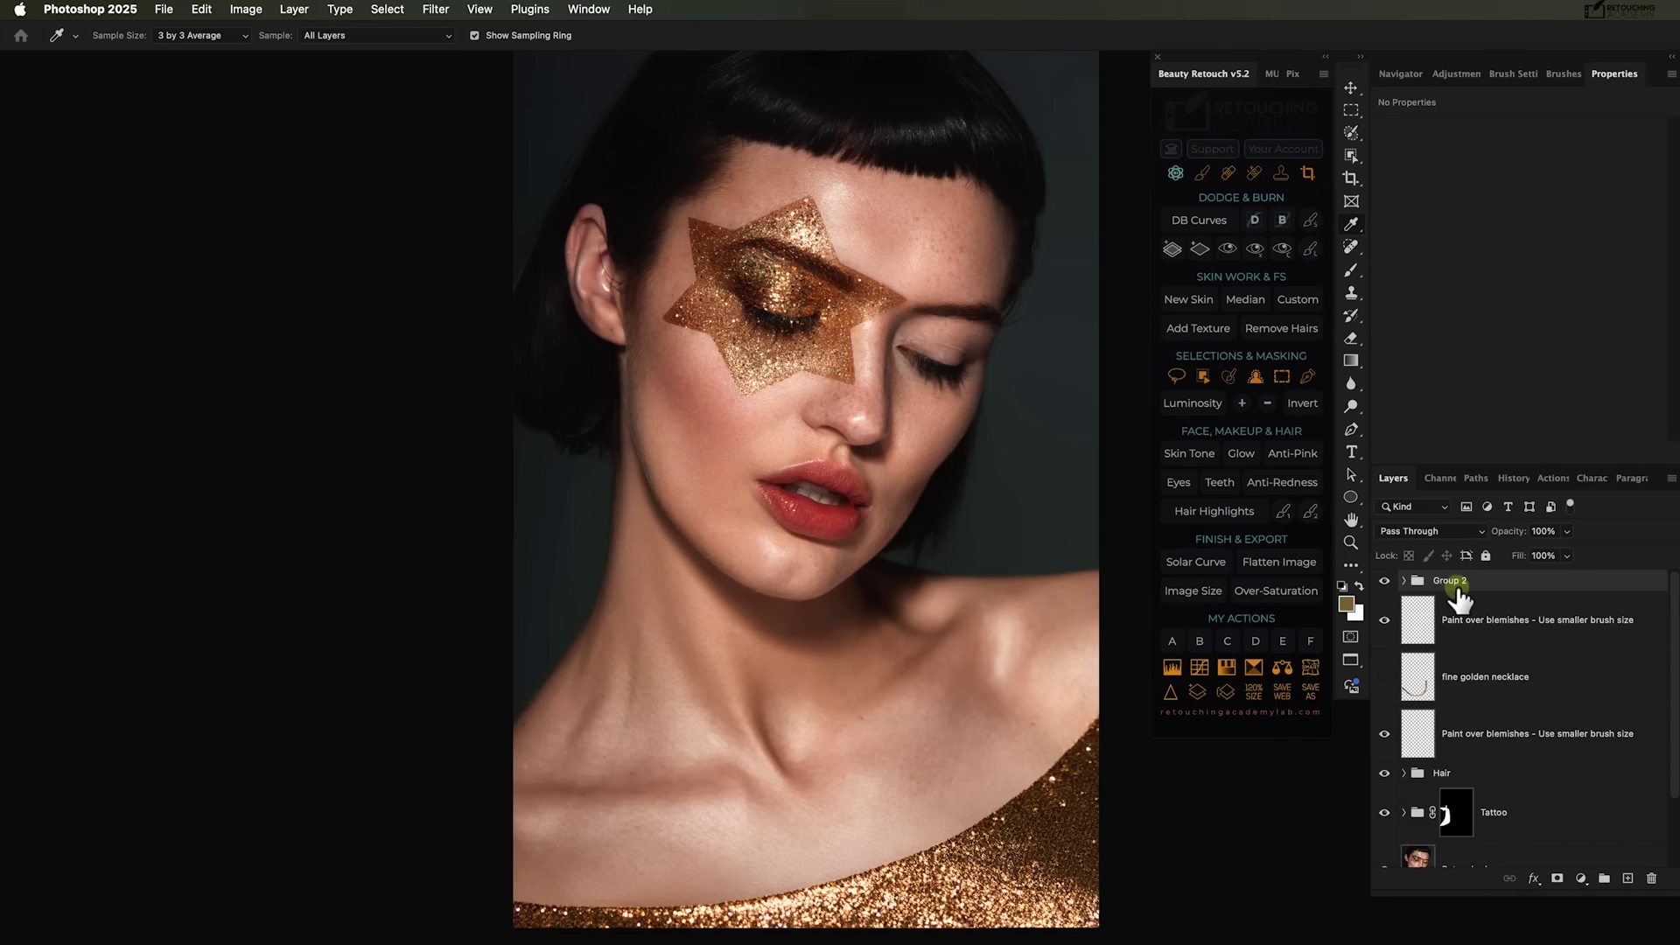
{"action": "type", "text": "ss"}
Delete the blemish layer directly above the fine golden necklace layer and make the necklace visible again.
{"action": "left_click", "coordinate": [1485, 623]}
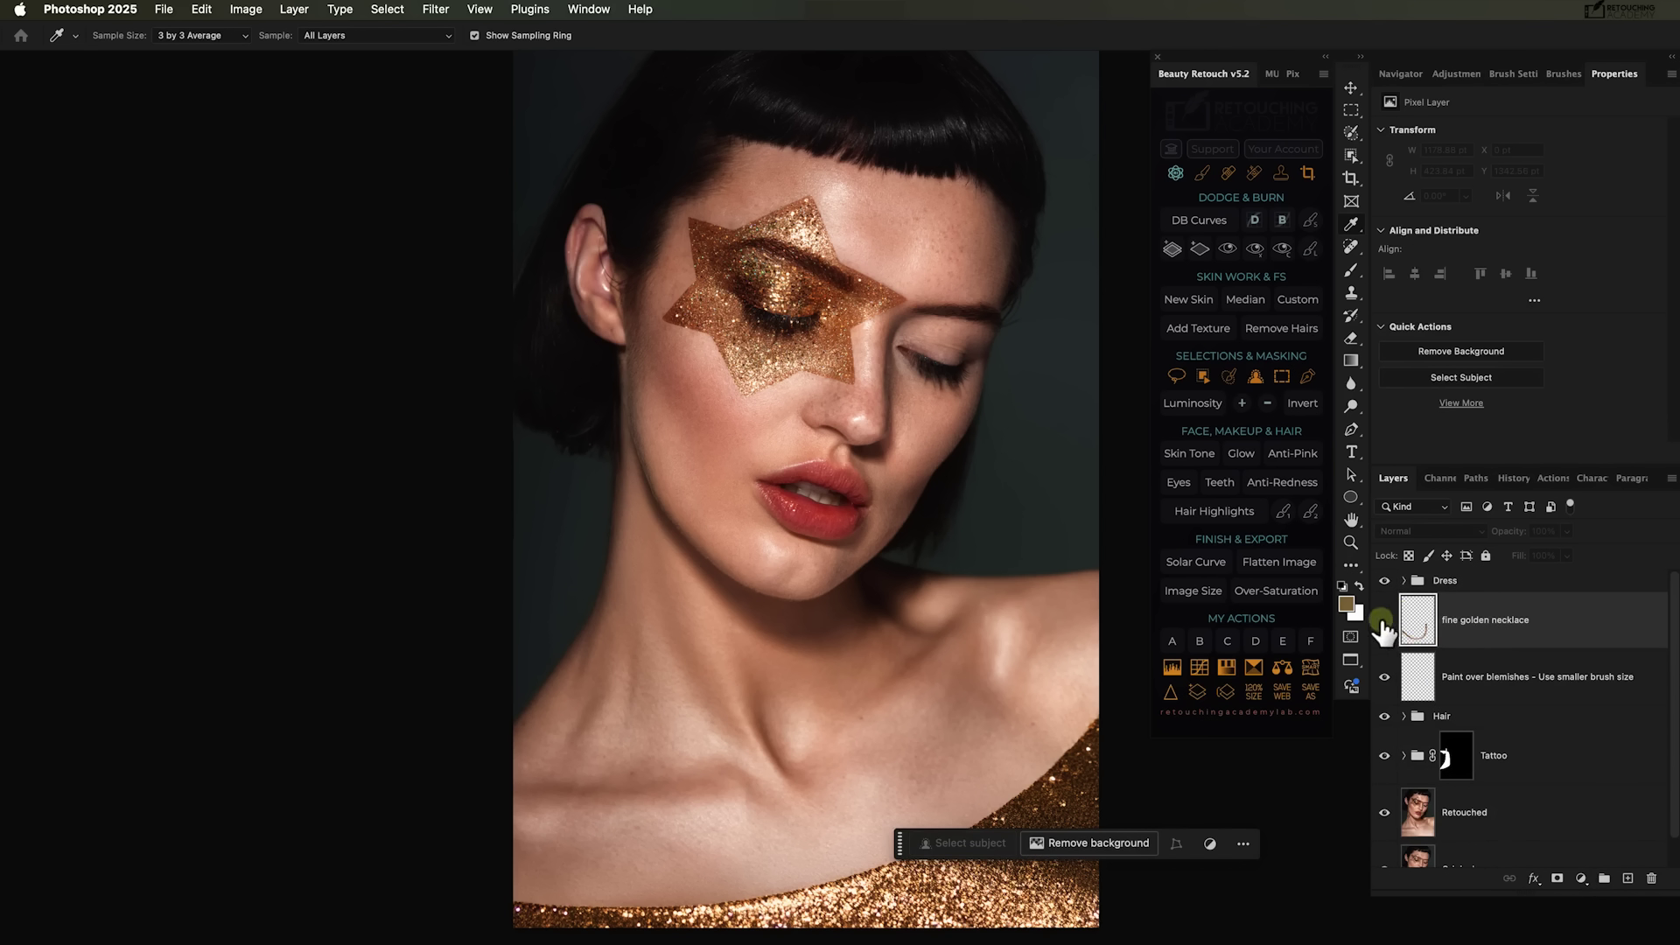
{"action": "left_click", "coordinate": [1383, 620]}
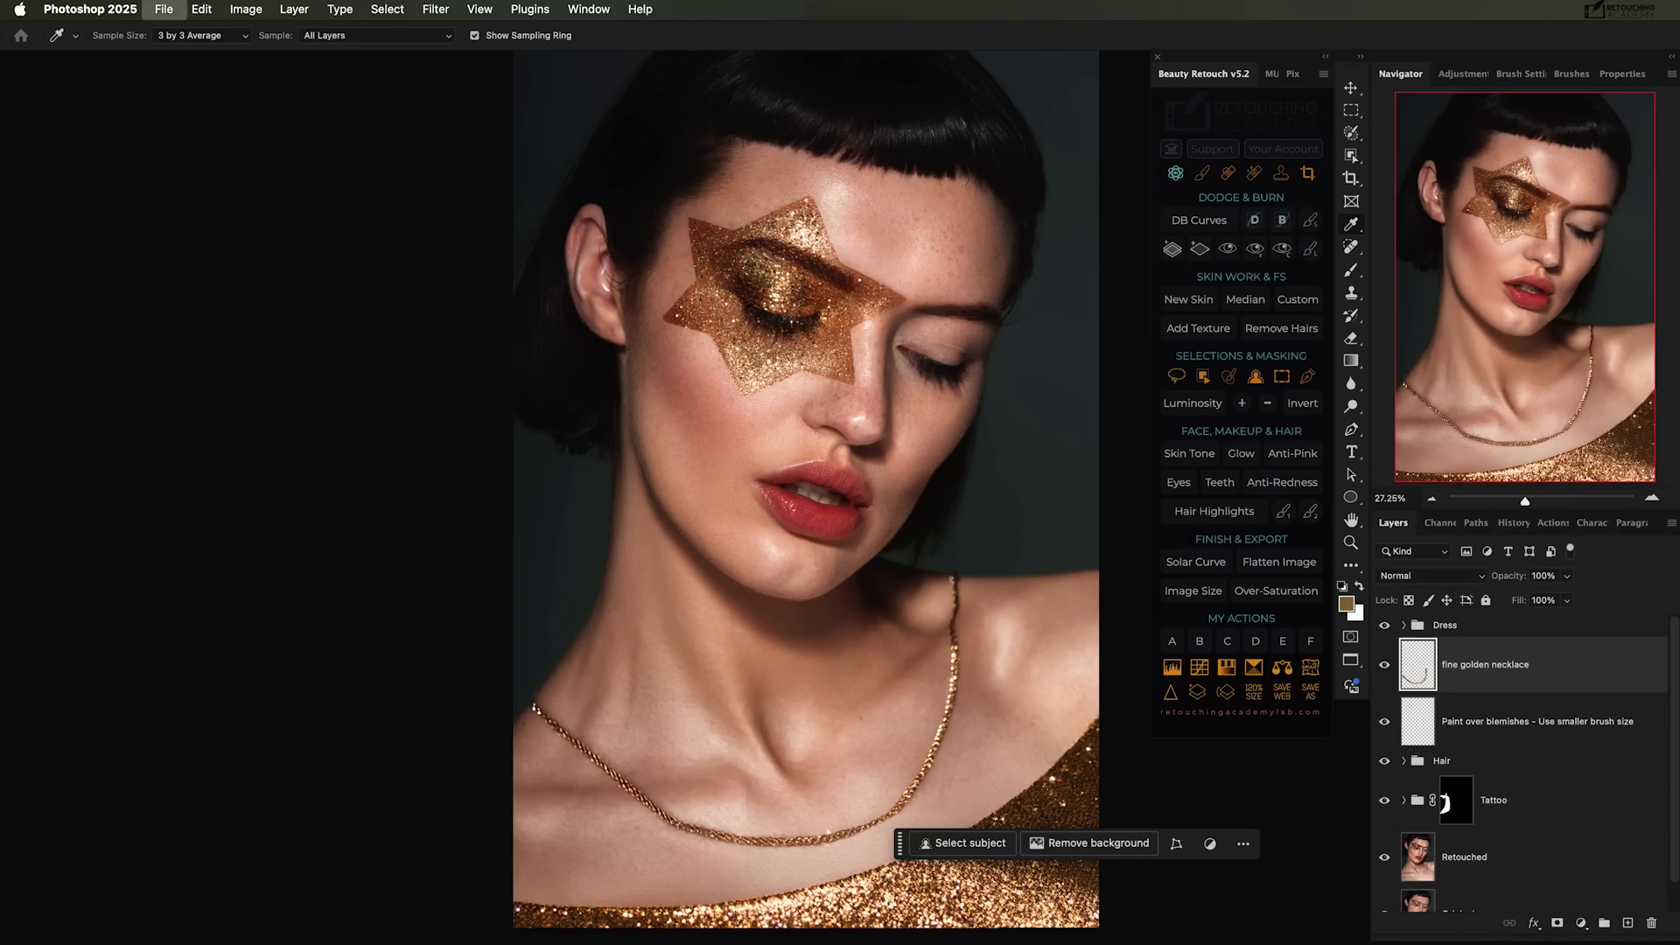